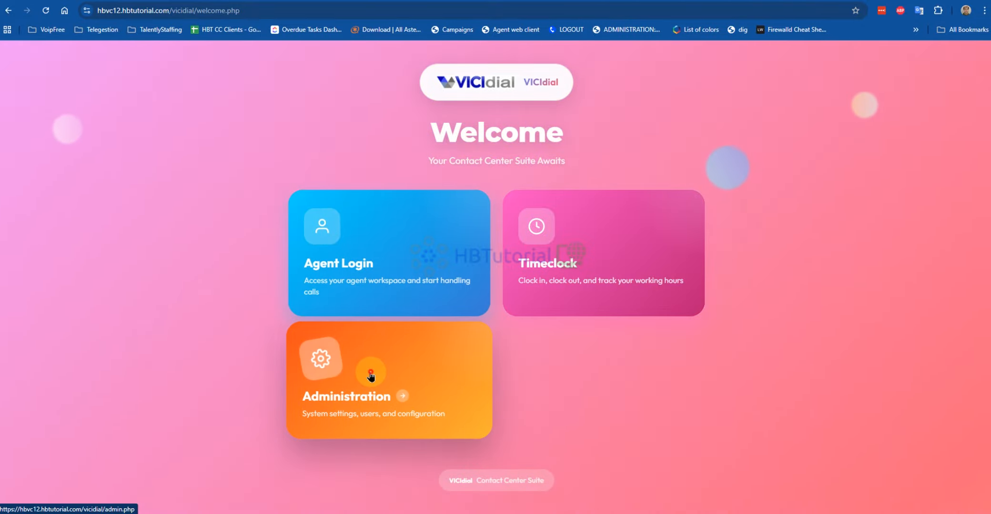
pyautogui.click(371, 376)
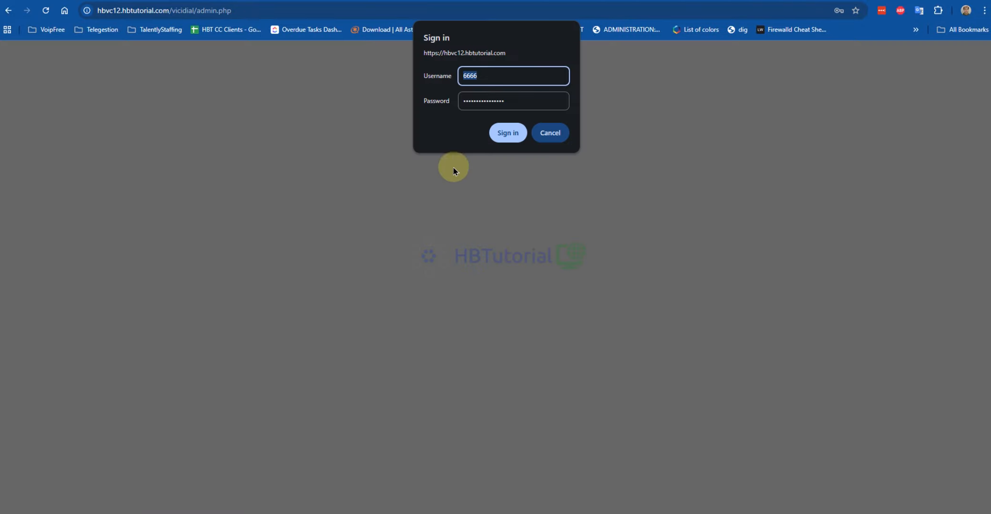
pyautogui.click(546, 138)
pyautogui.click(243, 11)
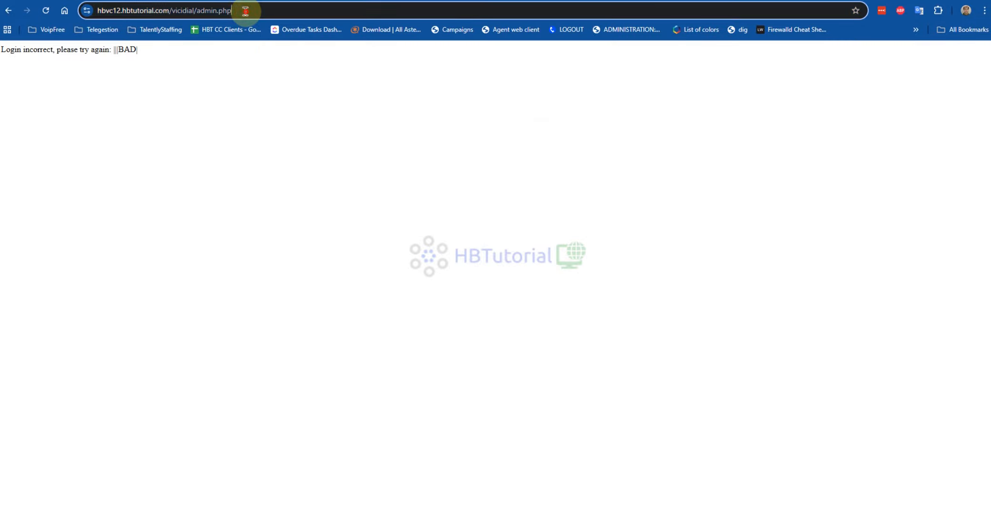
pyautogui.press('Return')
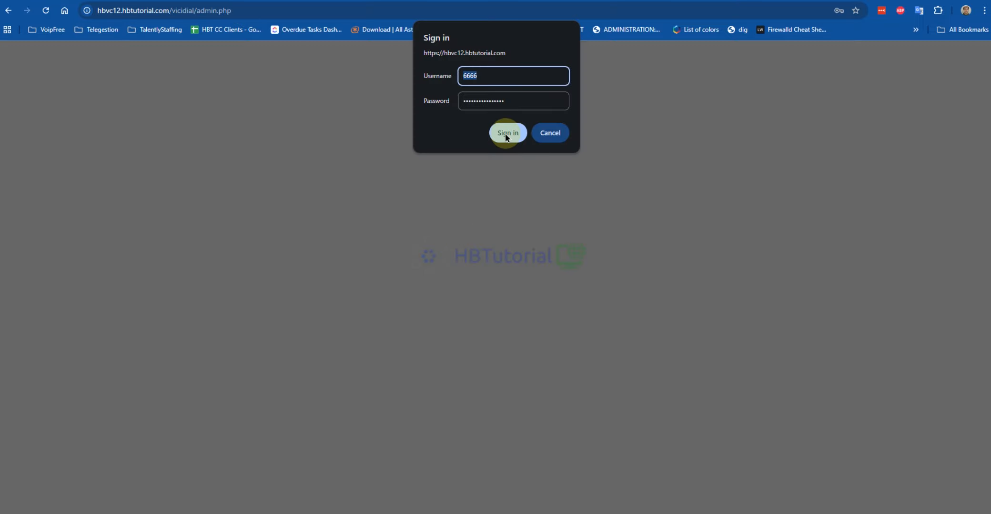
pyautogui.click(560, 138)
pyautogui.moveTo(172, 9); pyautogui.dragTo(442, 38)
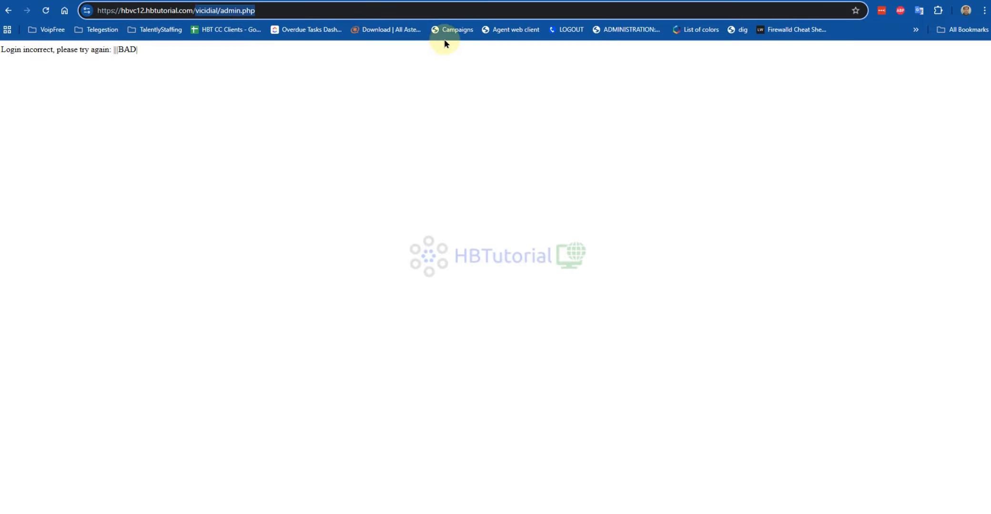
pyautogui.press('BackSpace')
pyautogui.press('Return')
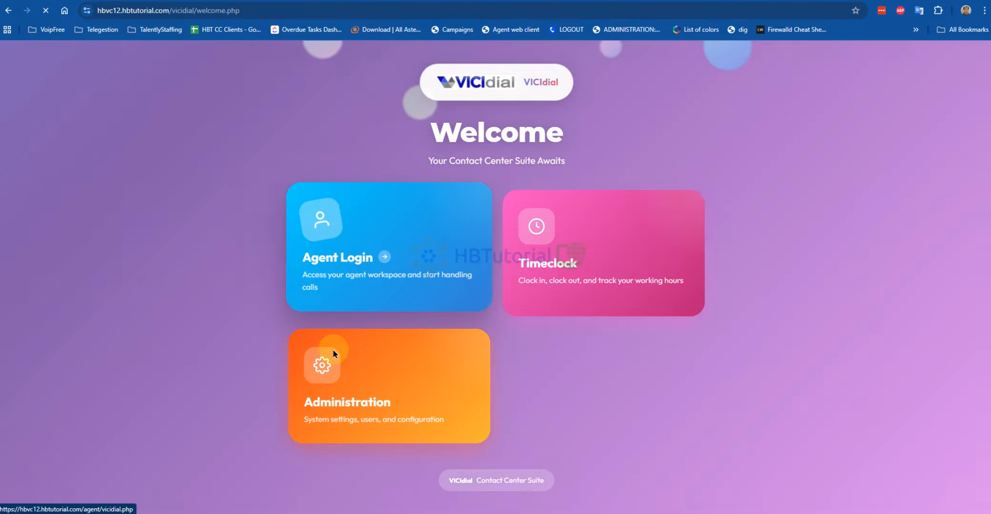
# - Sign in to the Administration area with the saved credentials and open the CID Groups listing
pyautogui.click(346, 386)
pyautogui.click(507, 133)
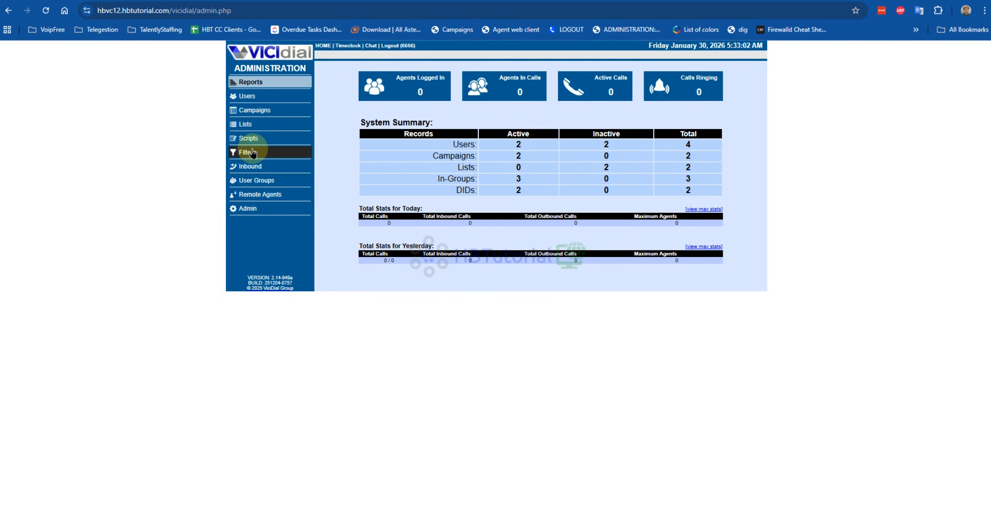
pyautogui.click(250, 111)
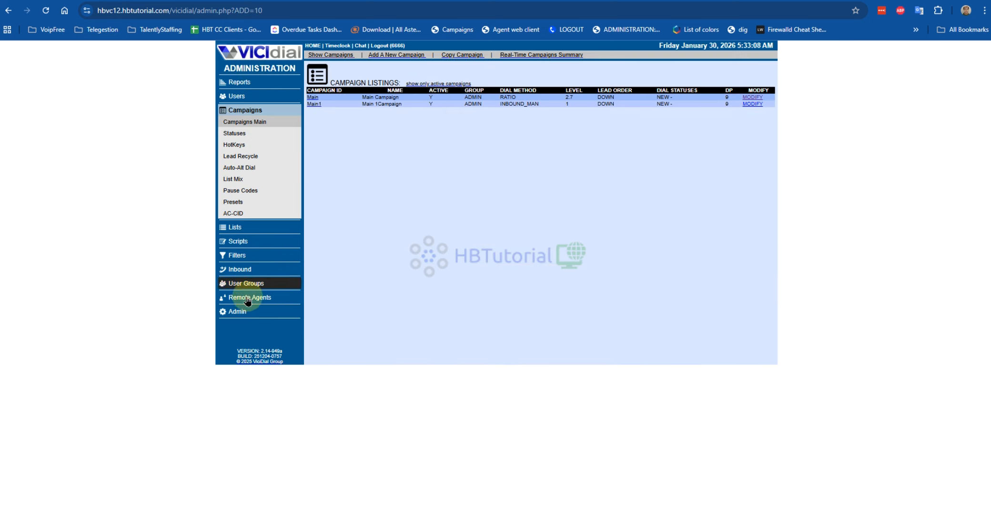
pyautogui.click(240, 313)
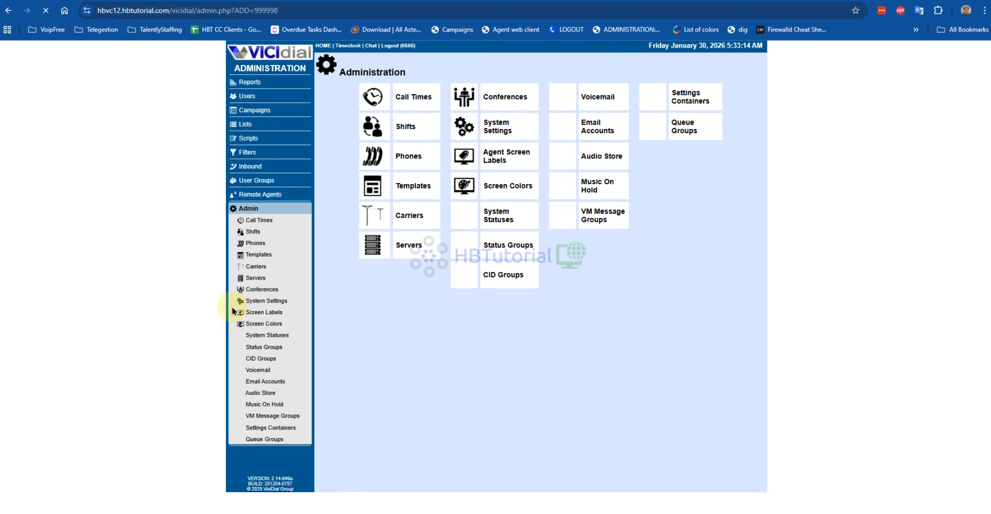
pyautogui.click(496, 276)
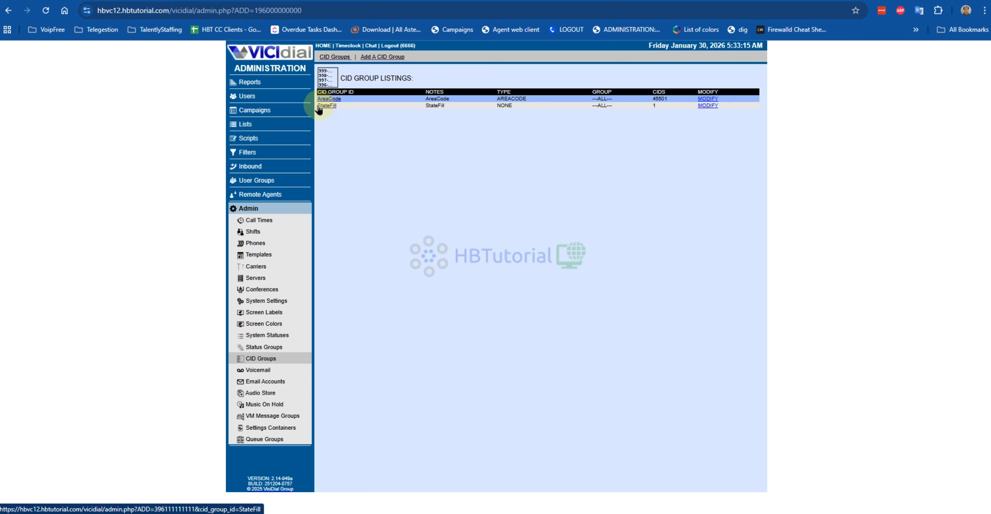
# - Clear all entries of the AreaCode CID group with the CID Groups bulk delete in the admin bulk tools
pyautogui.click(251, 82)
pyautogui.click(341, 457)
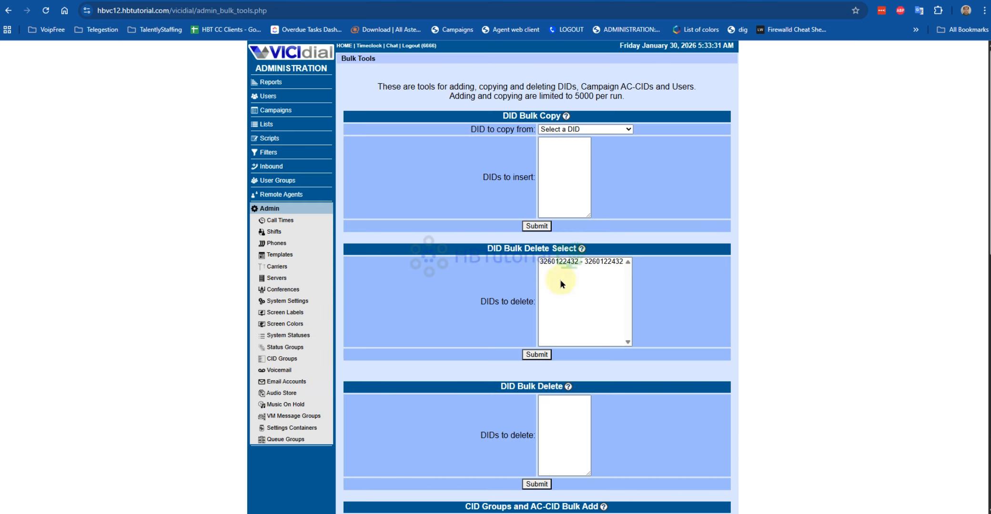
pyautogui.scroll(-10, 723, 307)
pyautogui.click(688, 252)
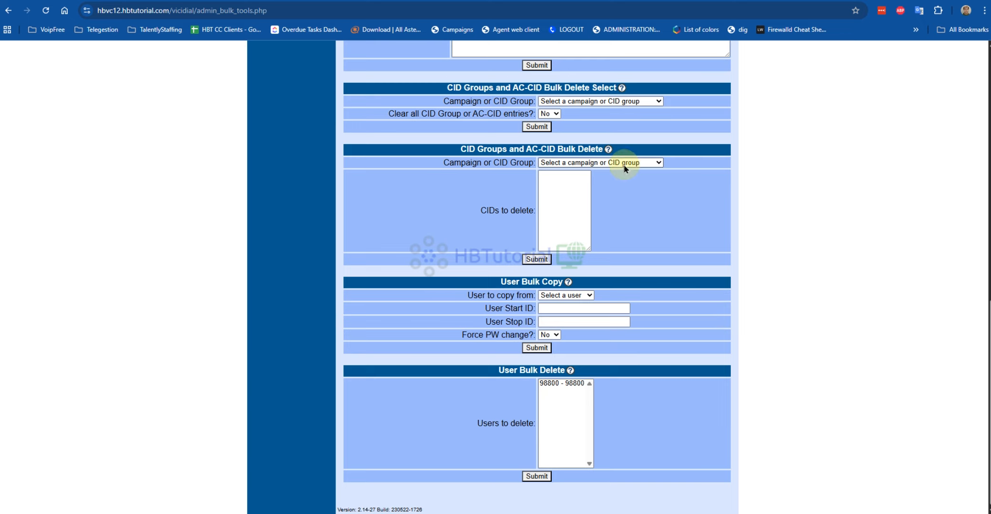
pyautogui.click(598, 102)
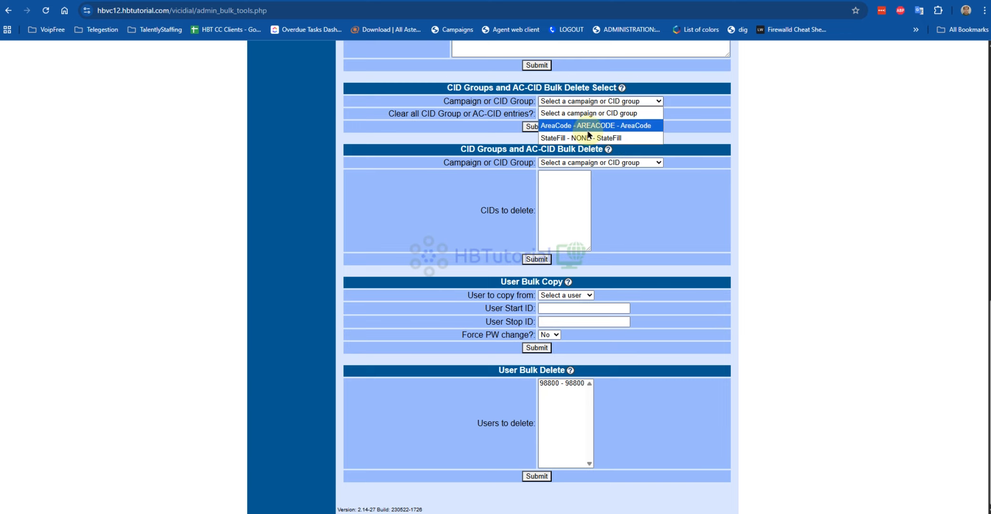
pyautogui.click(588, 127)
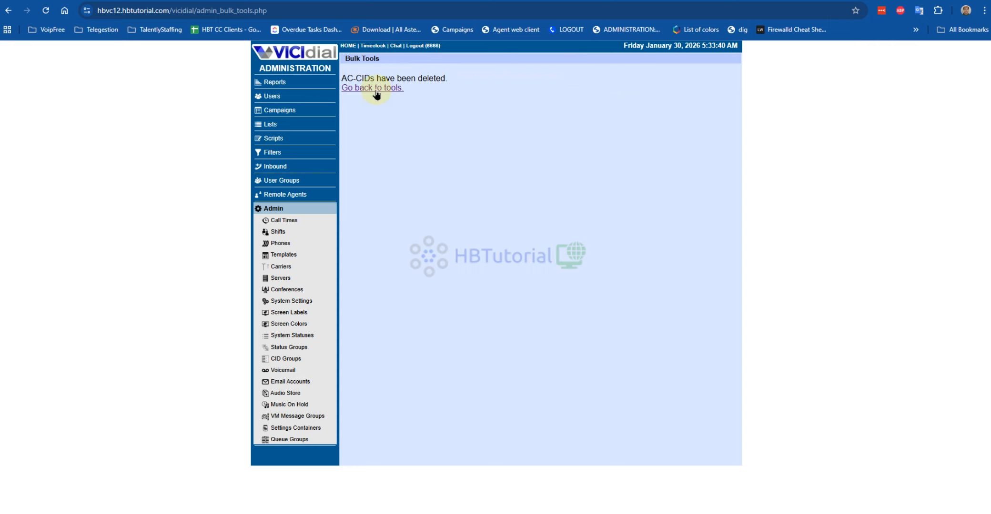
# - Bulk delete all entries of the StateFill CID group and confirm the removal
pyautogui.click(378, 96)
pyautogui.scroll(-10, 703, 256)
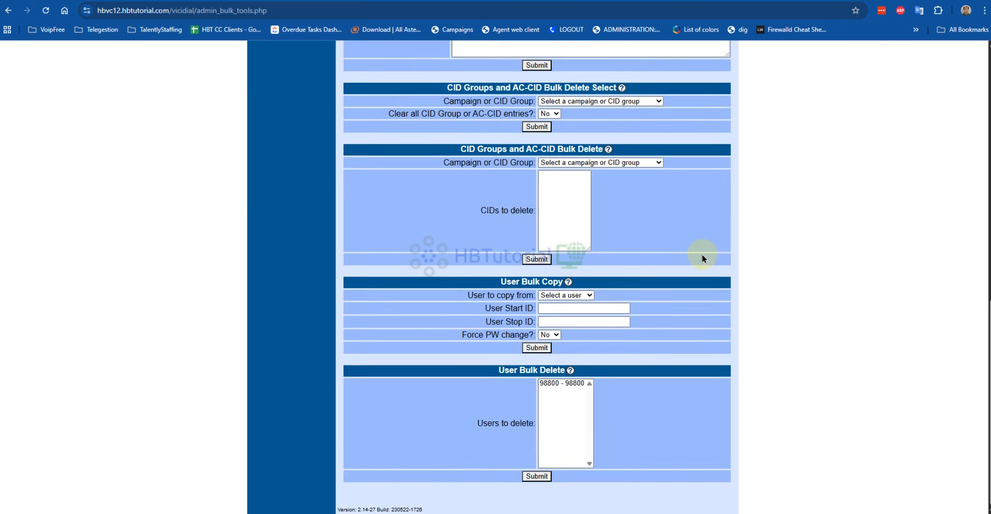
pyautogui.click(592, 102)
pyautogui.click(583, 138)
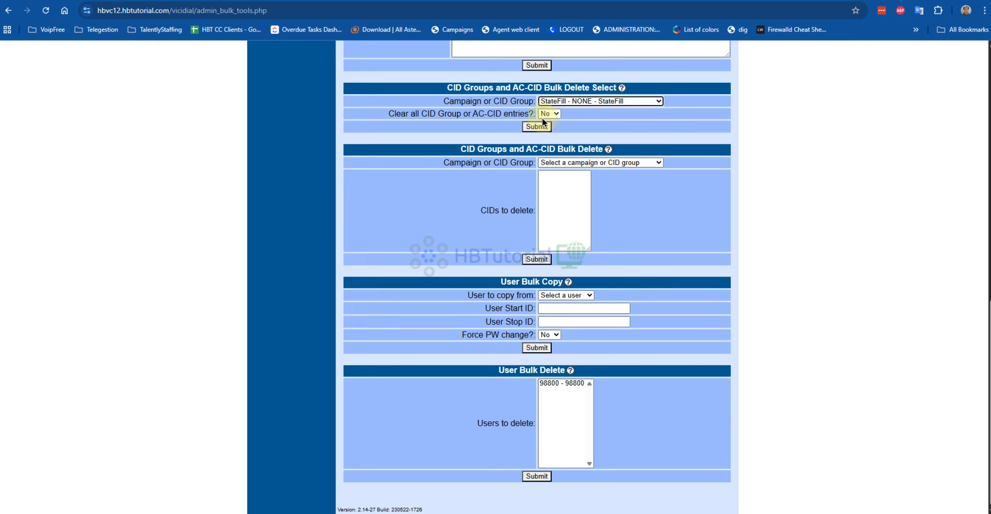
pyautogui.click(548, 114)
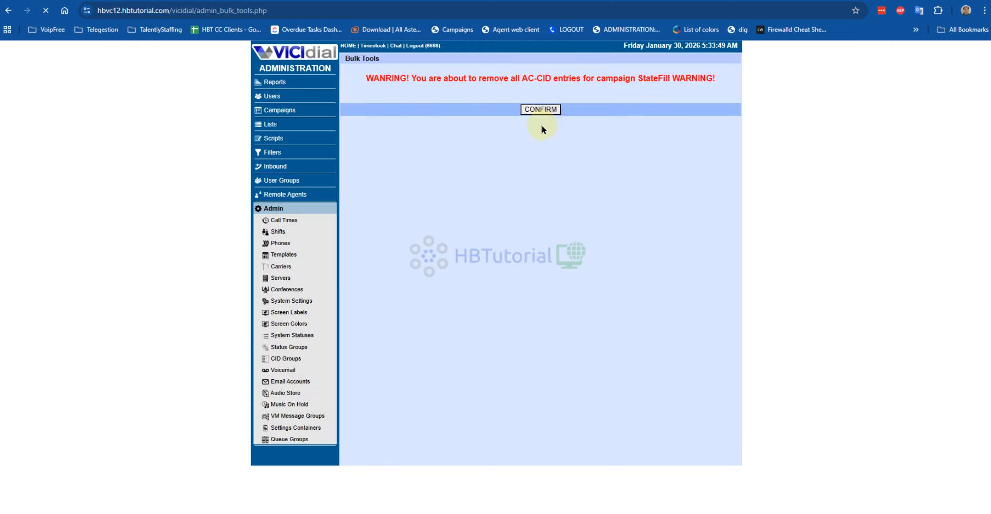
pyautogui.click(545, 111)
# - Delete the emptied StateFill CID group from the CID group settings
pyautogui.click(393, 88)
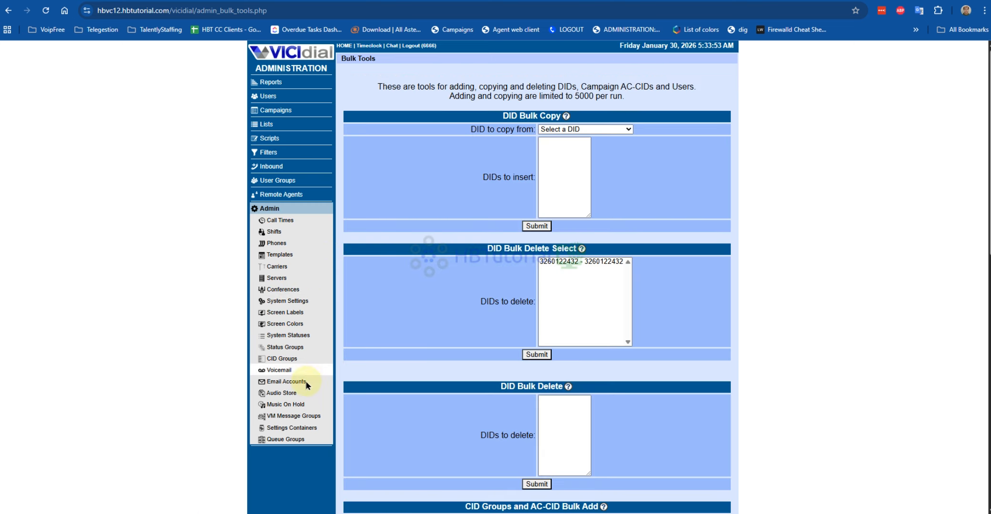
pyautogui.click(281, 358)
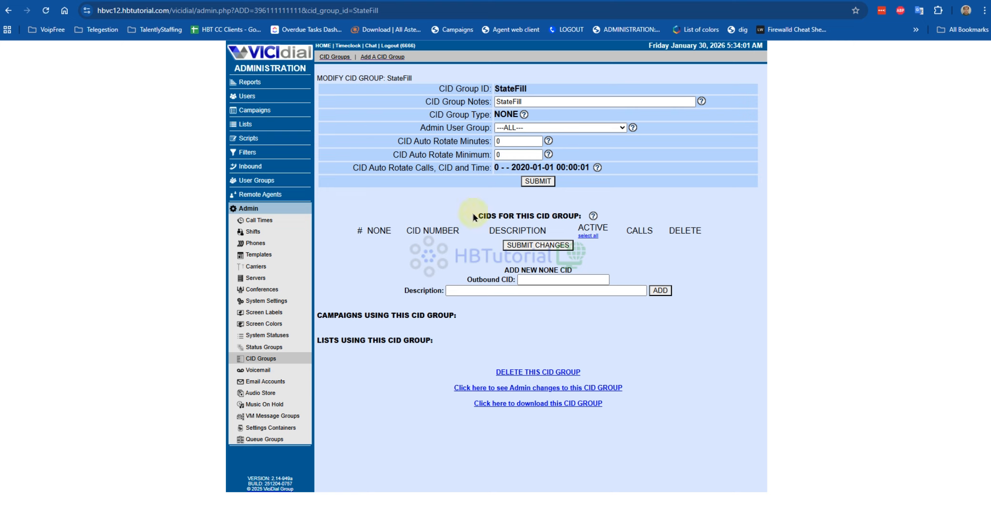
pyautogui.click(537, 373)
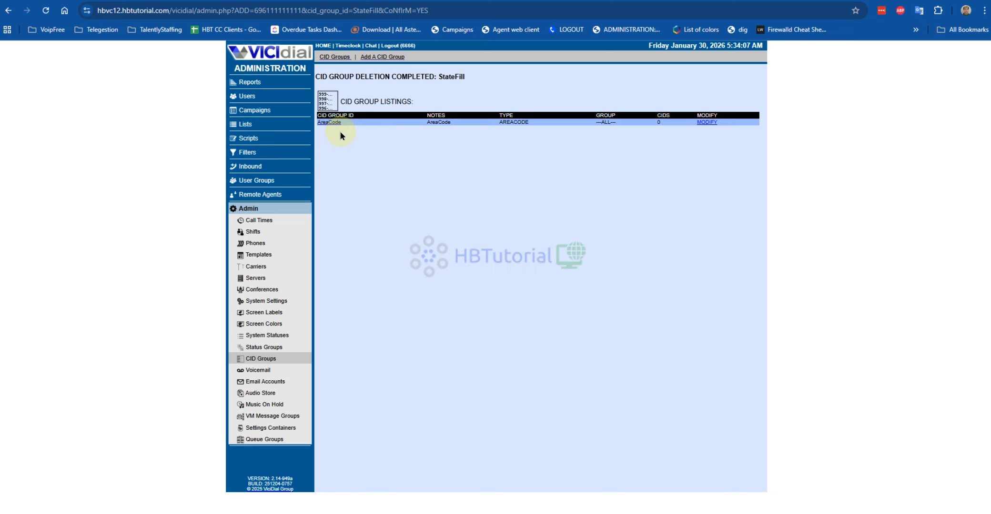
# - Add a new CID group with ID and notes StateFill, type AREACODE, for all admin user groups
pyautogui.click(382, 57)
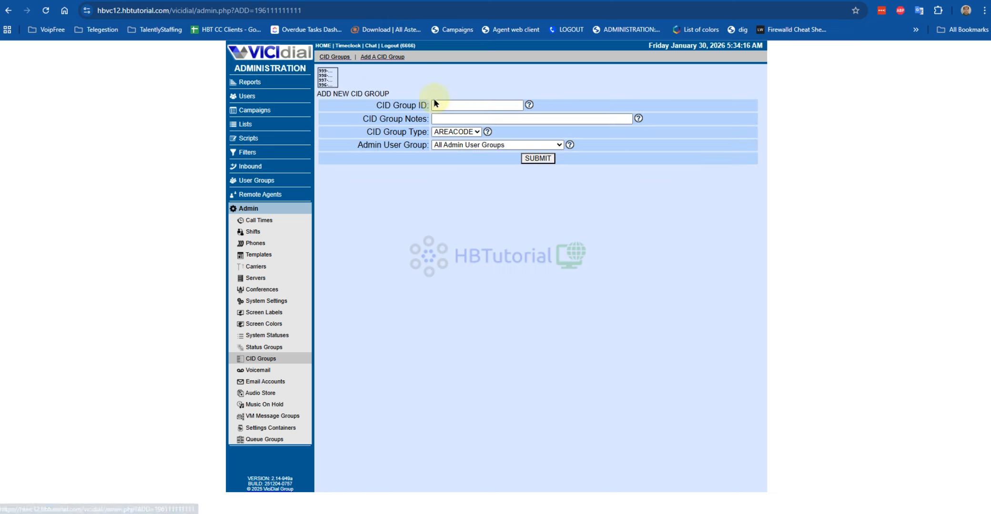
pyautogui.click(482, 103)
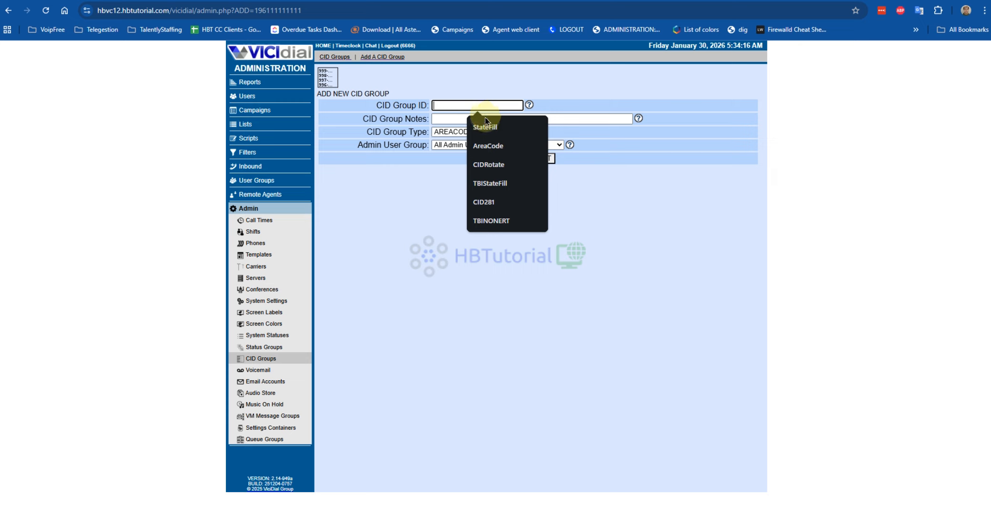
pyautogui.click(485, 124)
pyautogui.moveTo(479, 104); pyautogui.dragTo(395, 96)
pyautogui.hotkey('ctrl', 'c')
pyautogui.click(441, 119)
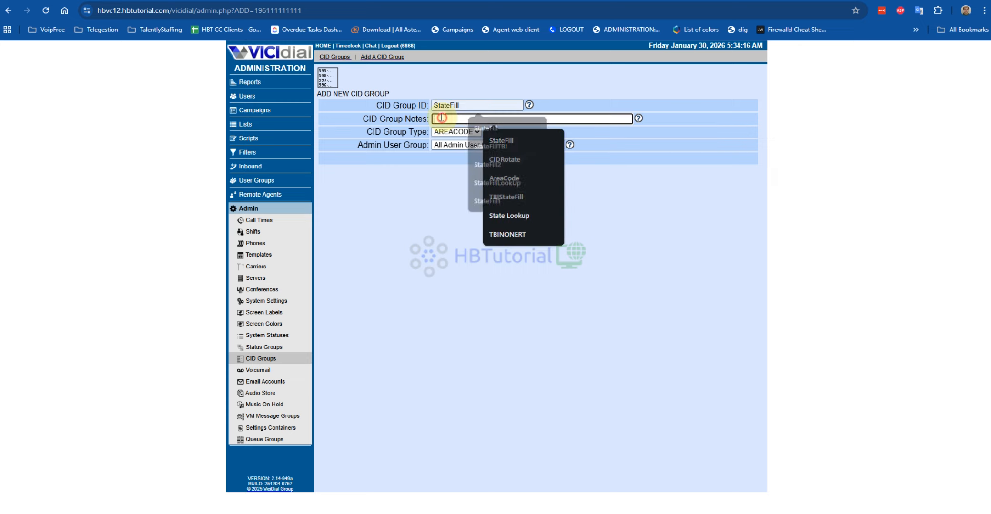
pyautogui.hotkey('ctrl', 'v')
pyautogui.click(477, 206)
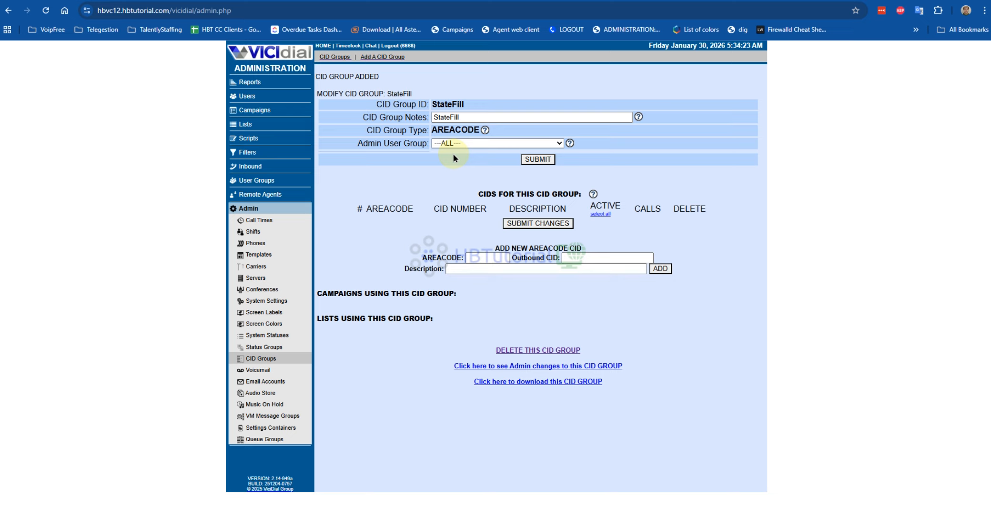
# - Add a new CID group with ID and notes CIDRotate and the type NONE
pyautogui.click(360, 57)
pyautogui.click(449, 105)
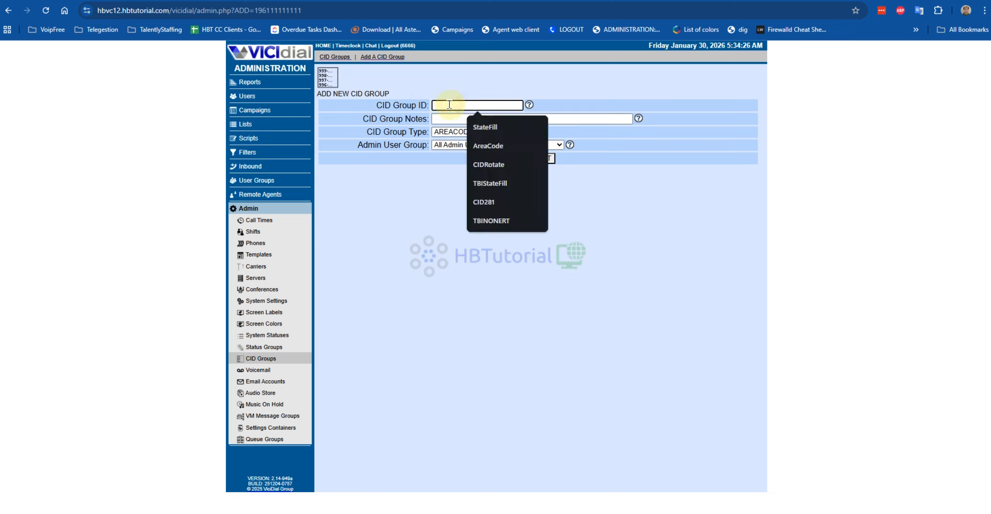
pyautogui.click(488, 164)
pyautogui.click(449, 118)
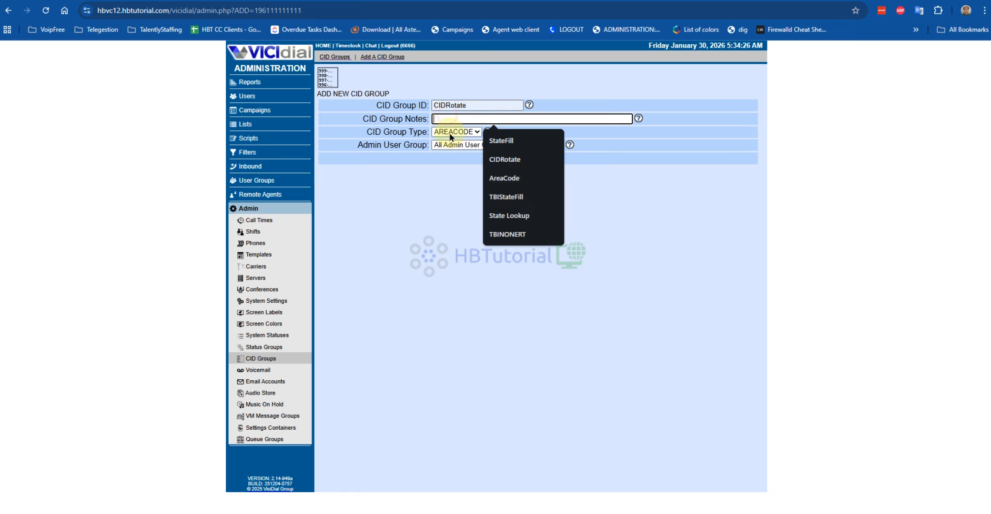
pyautogui.click(534, 160)
pyautogui.click(457, 132)
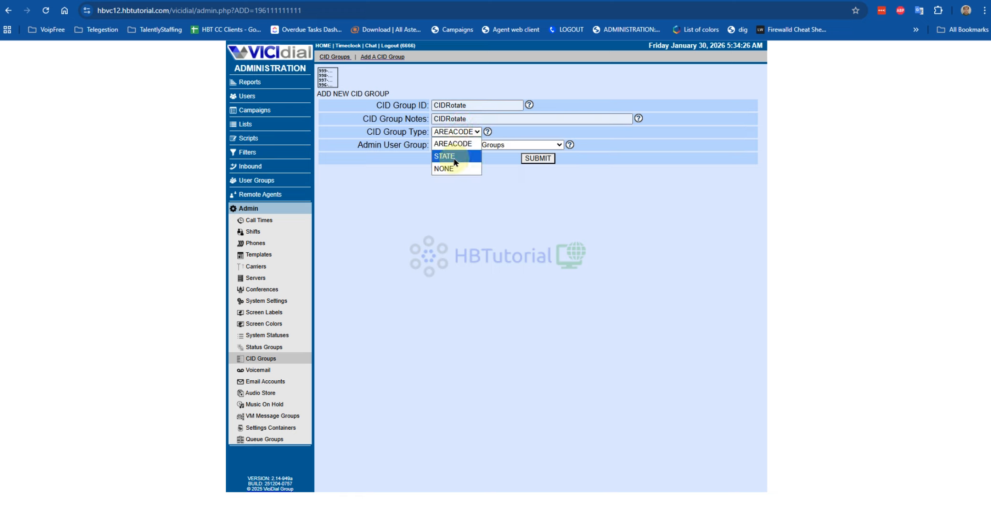
pyautogui.click(454, 169)
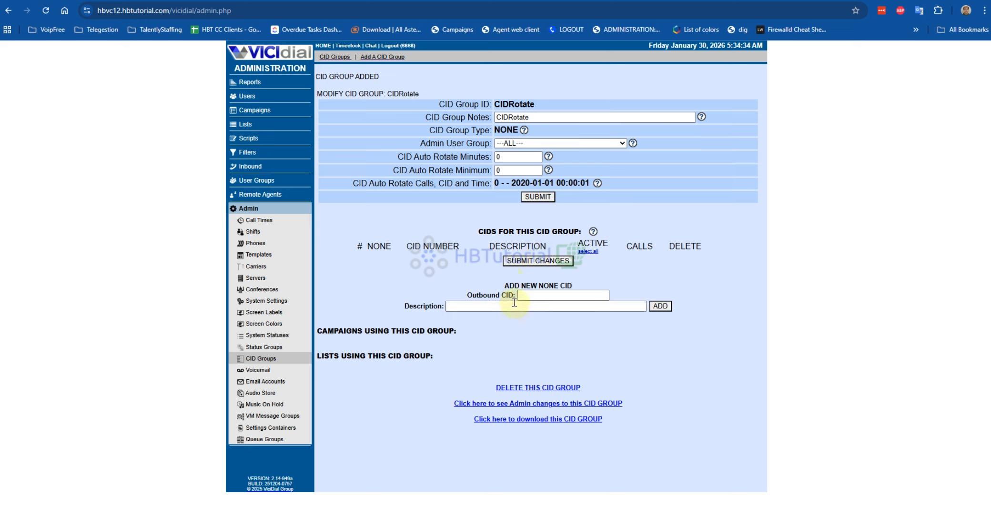
# - Add the copied phone number as the first outbound CID of the CIDRotate group
pyautogui.click(544, 296)
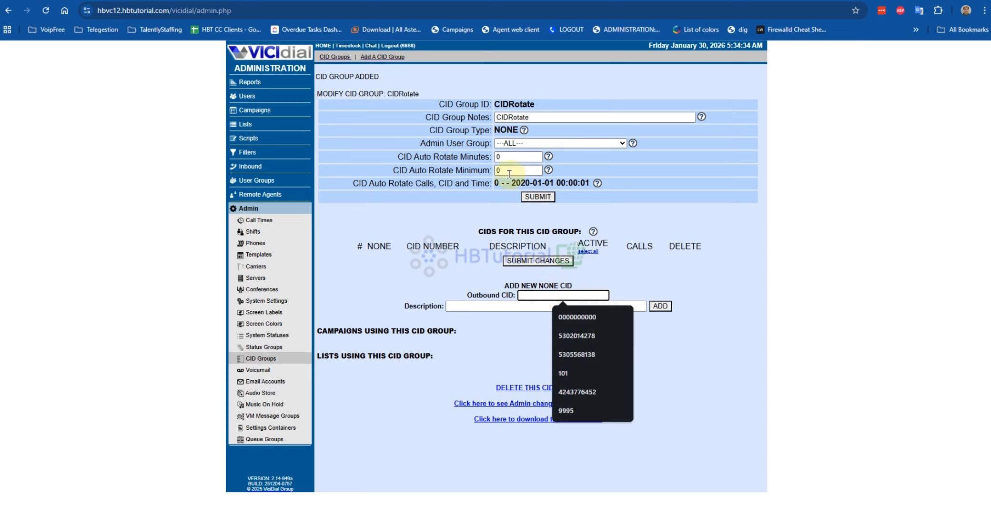
pyautogui.hotkey('ctrl', 'v')
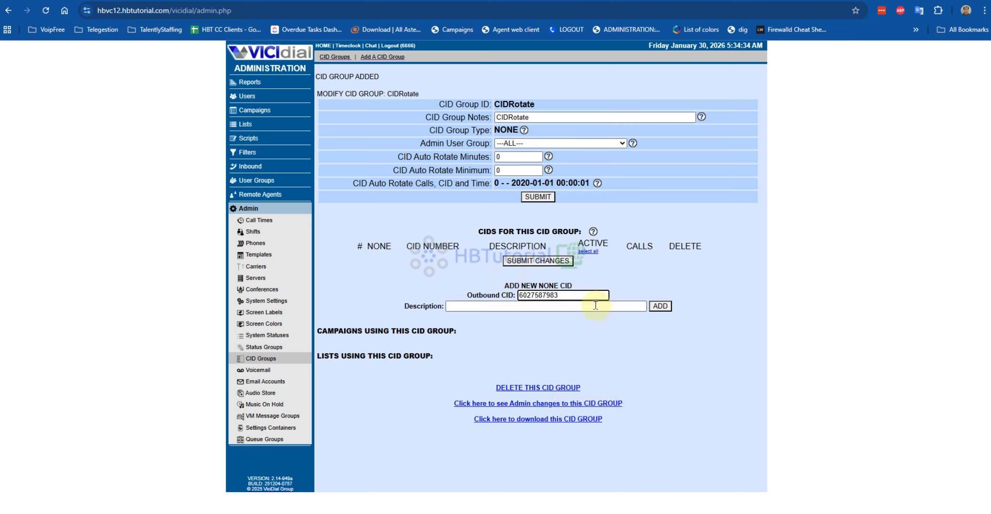
pyautogui.click(660, 306)
# - Try to add the same copied phone number to the CIDRotate group again
pyautogui.click(561, 307)
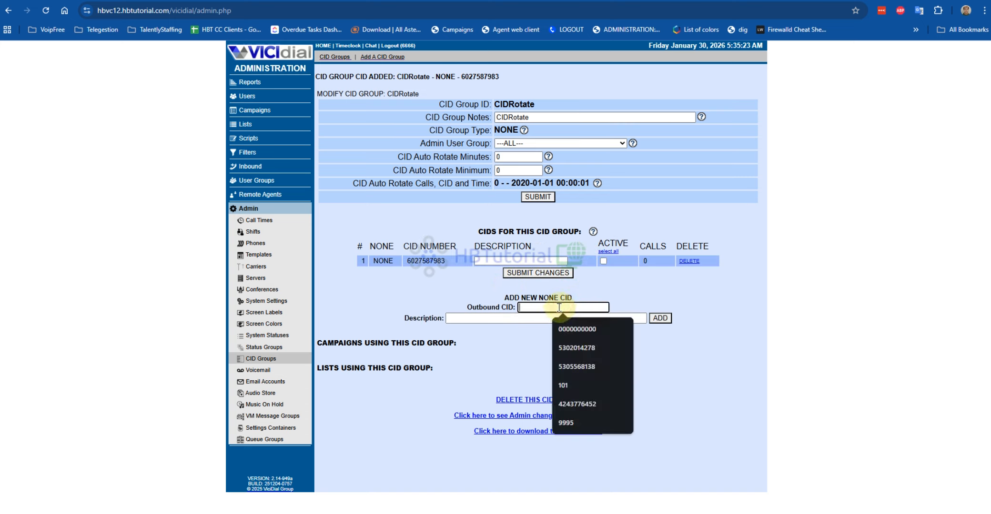
pyautogui.hotkey('ctrl', 'v')
pyautogui.click(659, 318)
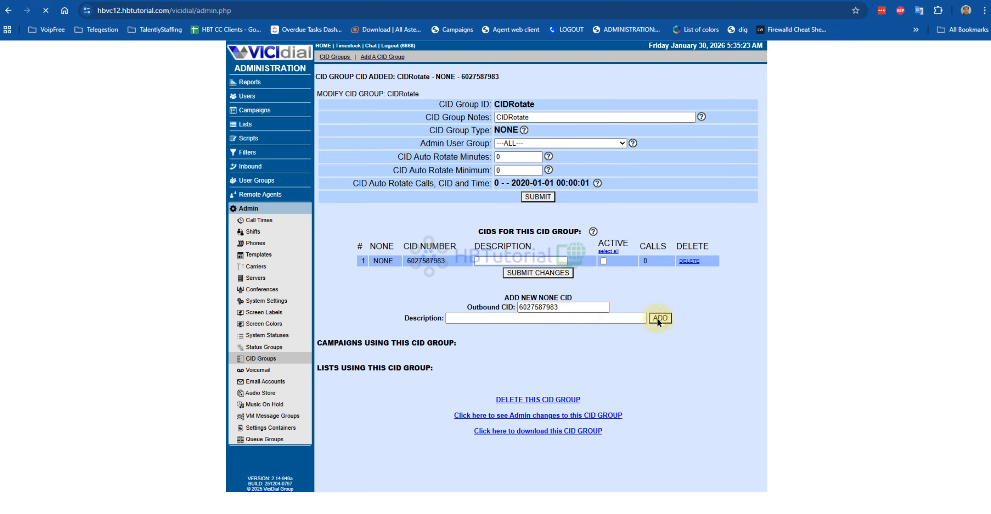
# - Add a second outbound CID to the CIDRotate group, using the copied phone number with its last digit changed to 4
pyautogui.click(538, 304)
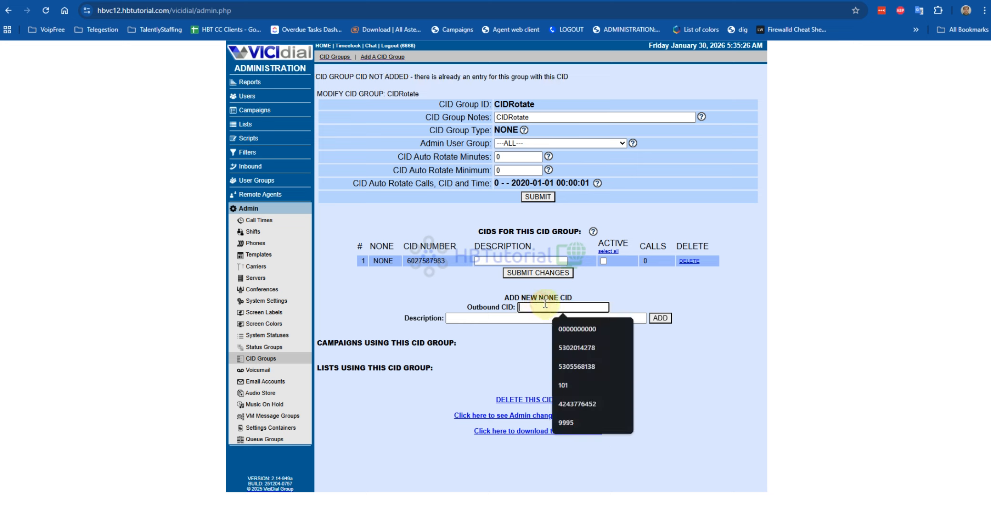
pyautogui.click(595, 322)
pyautogui.press('BackSpace')
pyautogui.write('4')
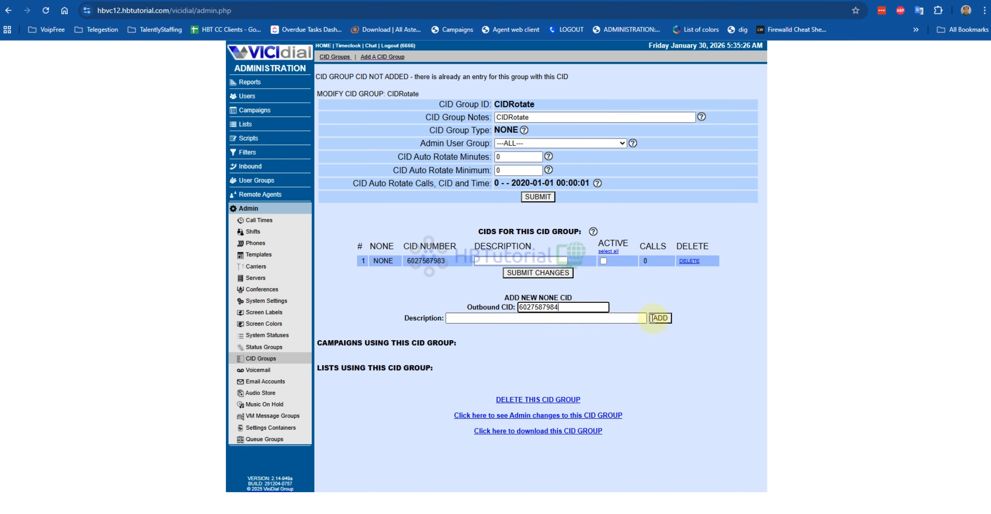
pyautogui.click(661, 318)
# - Add a third outbound CID to the CIDRotate group, using the copied phone number with its last digit changed to 2
pyautogui.click(582, 318)
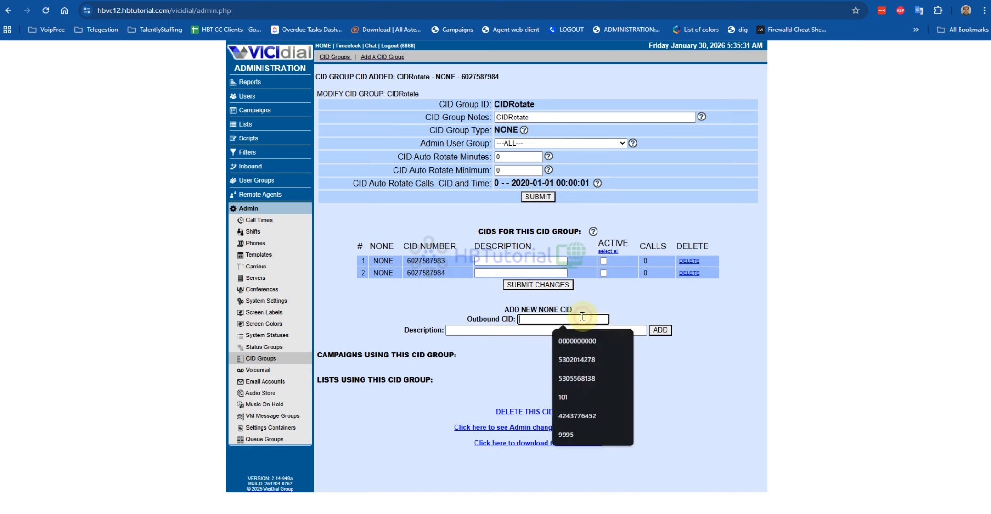
pyautogui.hotkey('ctrl', 'v')
pyautogui.press('BackSpace')
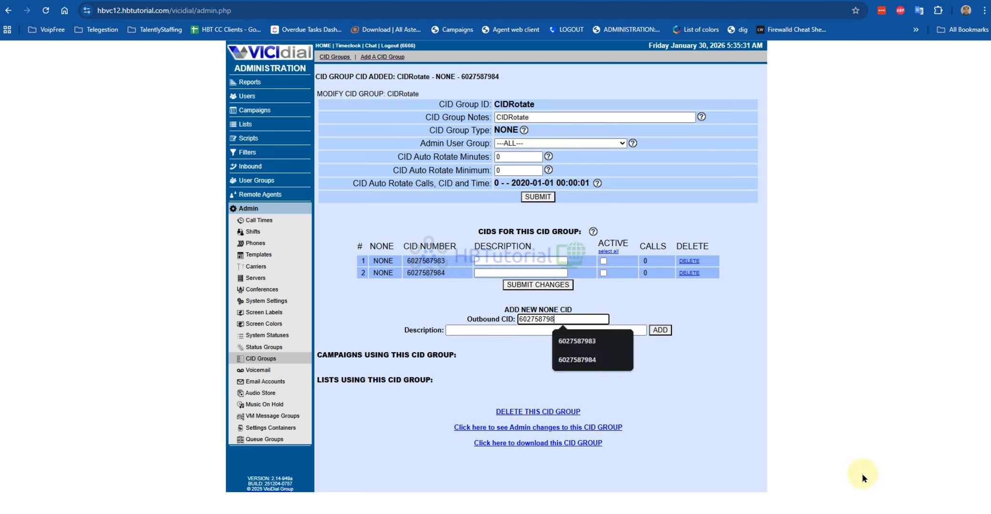
pyautogui.write('3')
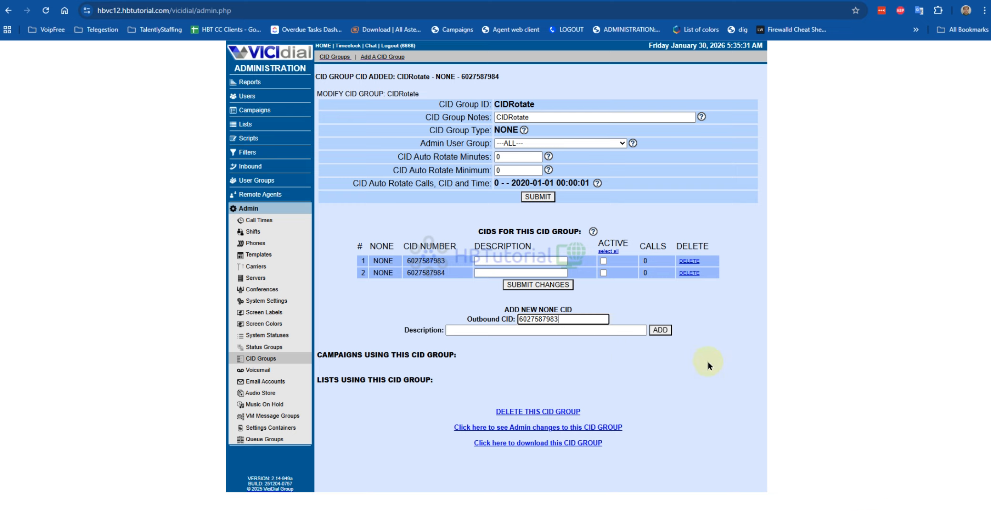
pyautogui.press('BackSpace')
pyautogui.write('2')
pyautogui.click(665, 331)
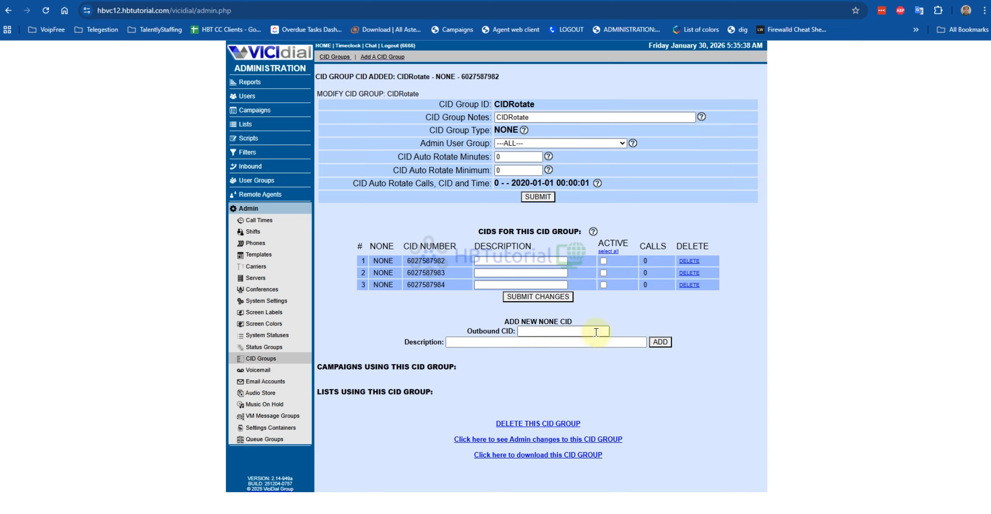
# - Set the CID Auto Rotate Minutes of the CIDRotate group to 60
pyautogui.click(608, 252)
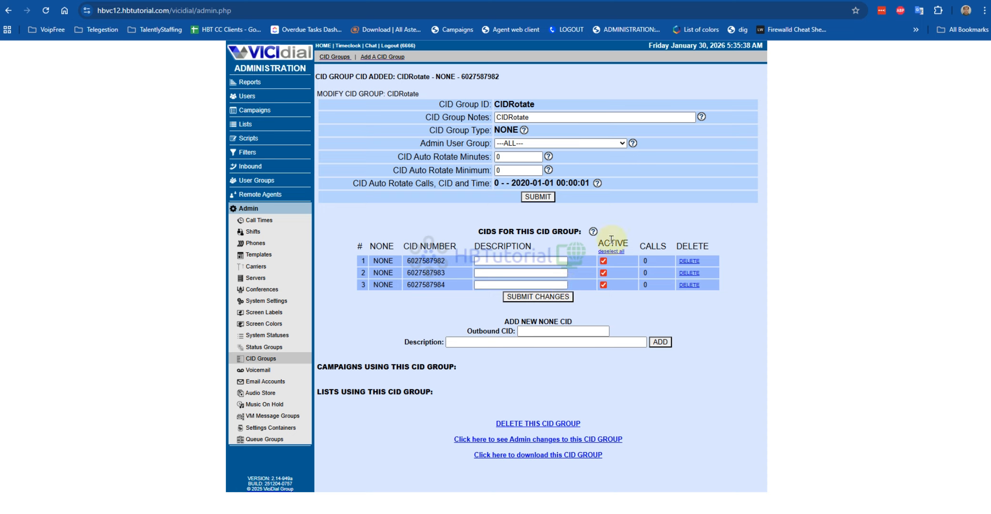
pyautogui.click(611, 255)
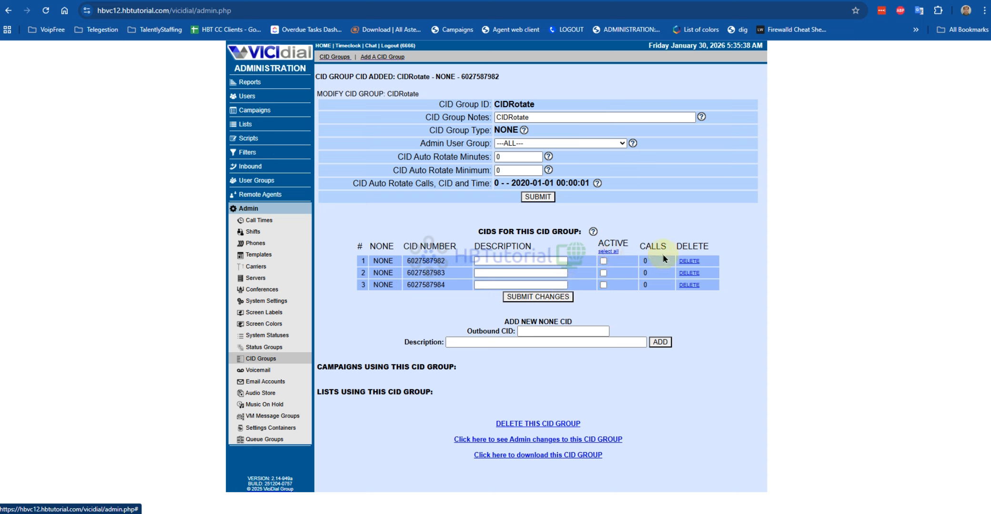
pyautogui.doubleClick(512, 158)
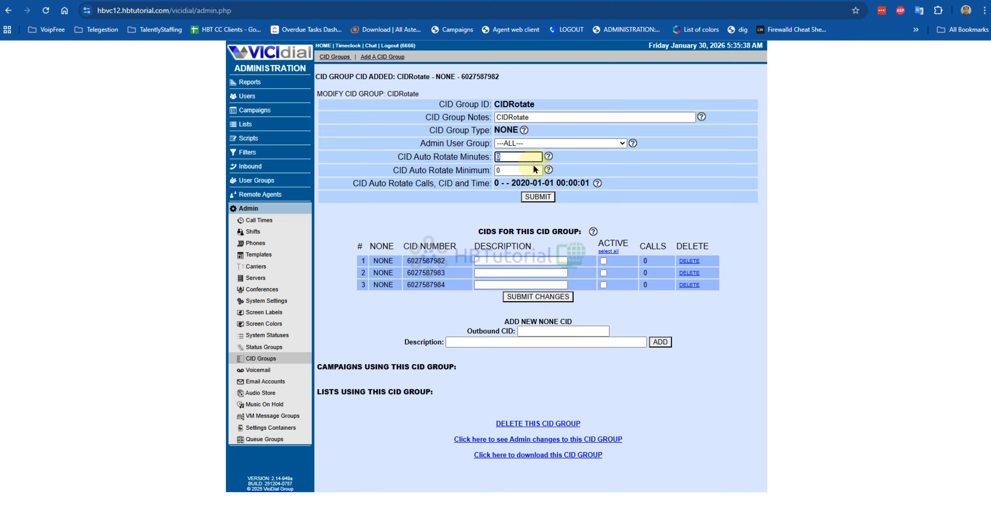
pyautogui.moveTo(422, 157); pyautogui.dragTo(487, 157)
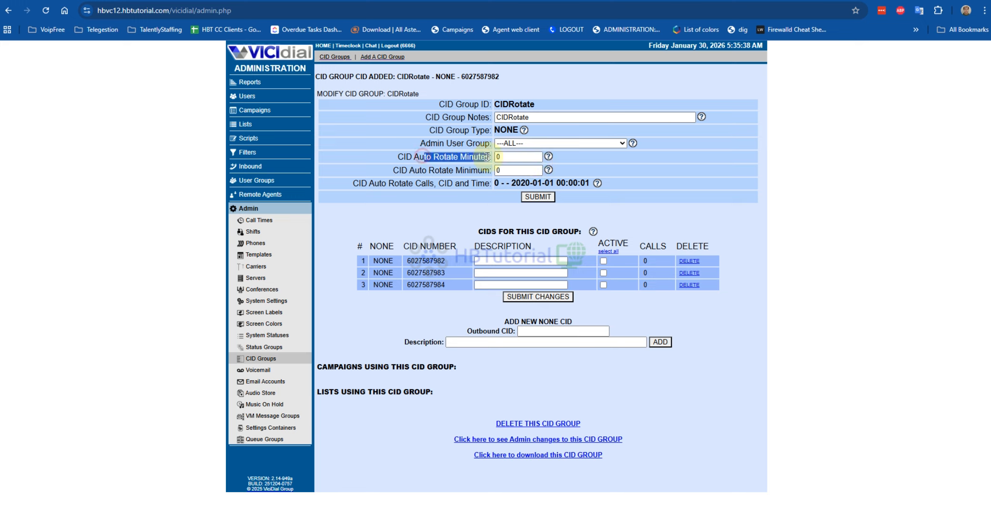
pyautogui.doubleClick(517, 157)
pyautogui.write('6')
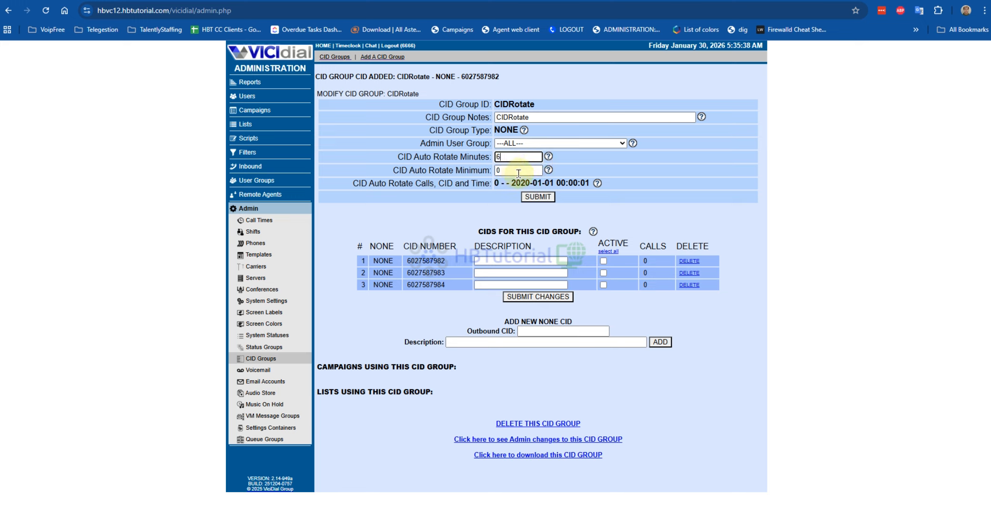
pyautogui.write('0')
# - Read the help on CID Auto Rotate Minutes, including its reference durations, and clear the value of that setting
pyautogui.click(389, 170)
pyautogui.tripleClick(407, 170)
pyautogui.click(548, 156)
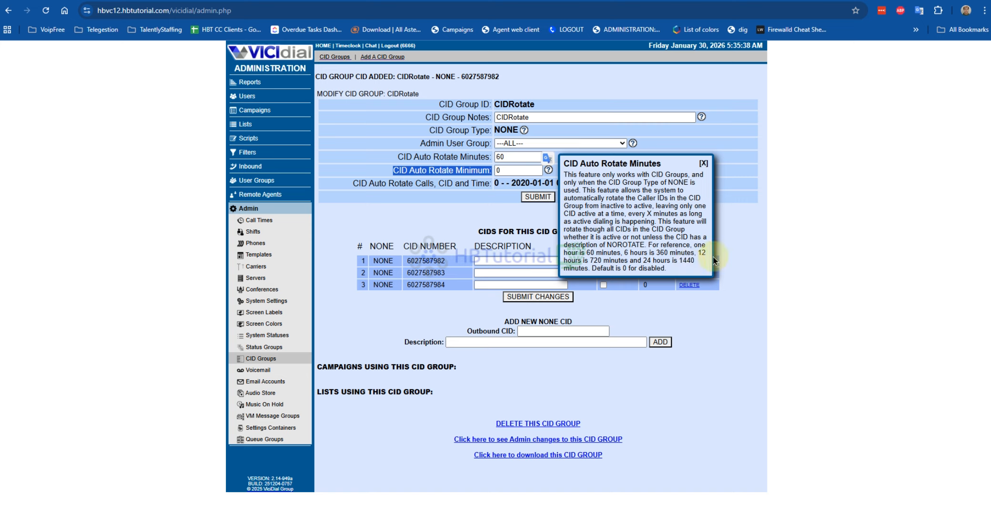
pyautogui.moveTo(656, 253); pyautogui.dragTo(697, 253)
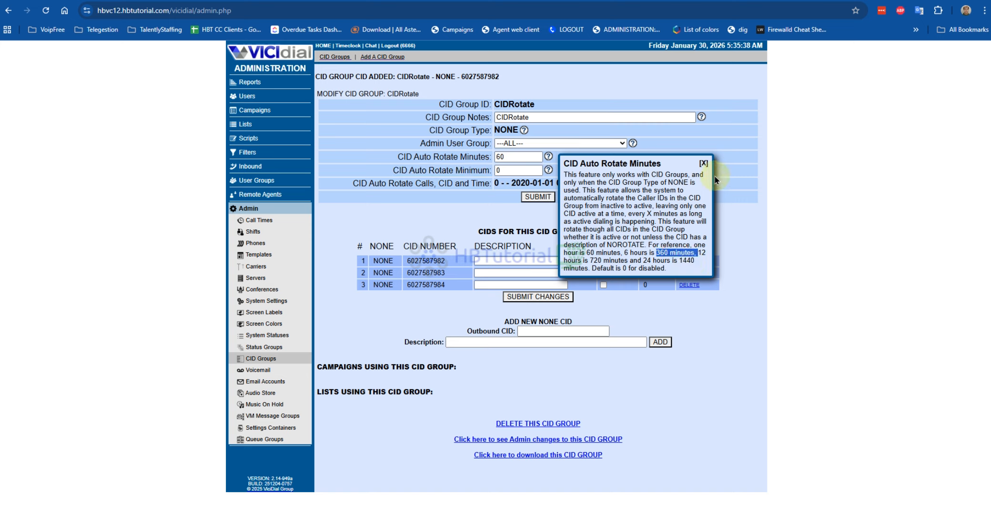
pyautogui.click(702, 163)
pyautogui.doubleClick(522, 157)
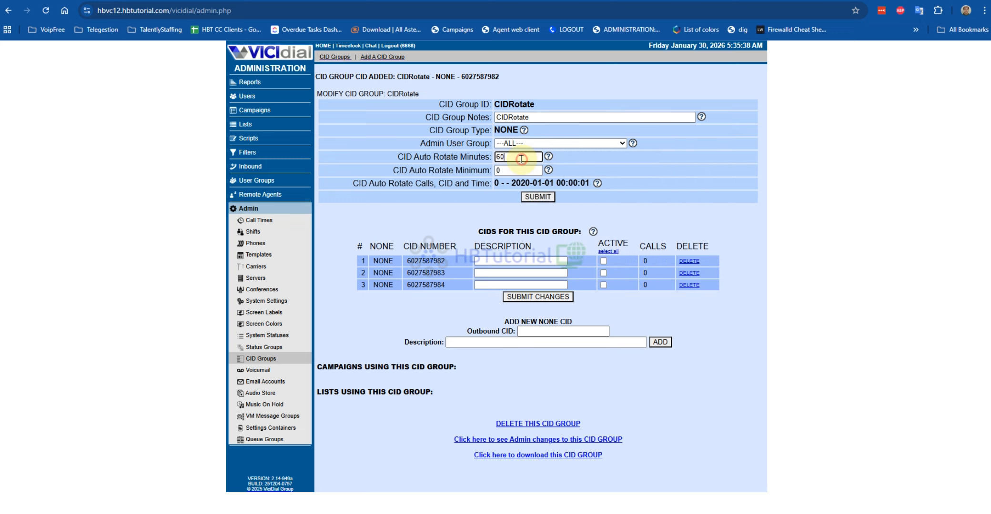
pyautogui.press('BackSpace')
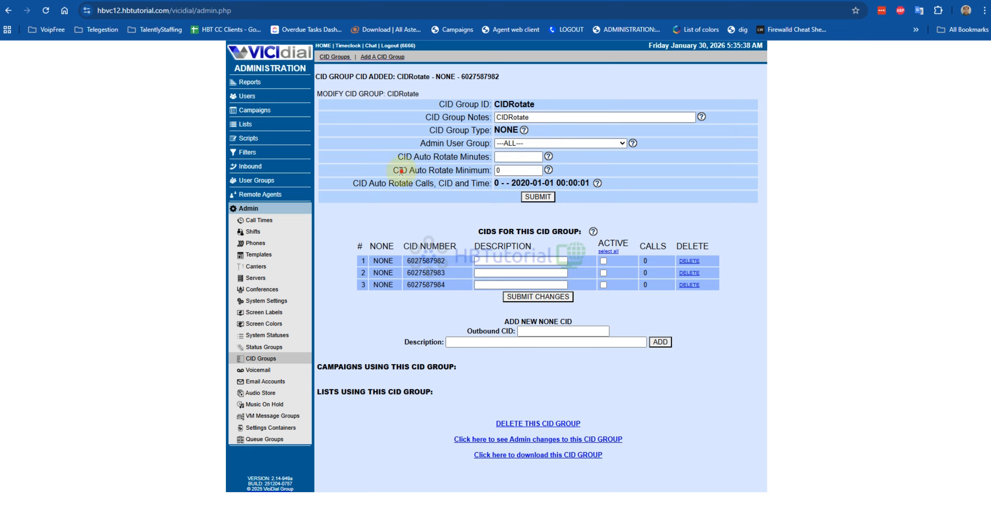
# - Read the help explanation of the CID Auto Rotate Minimum setting
pyautogui.click(519, 171)
pyautogui.click(621, 182)
pyautogui.click(549, 170)
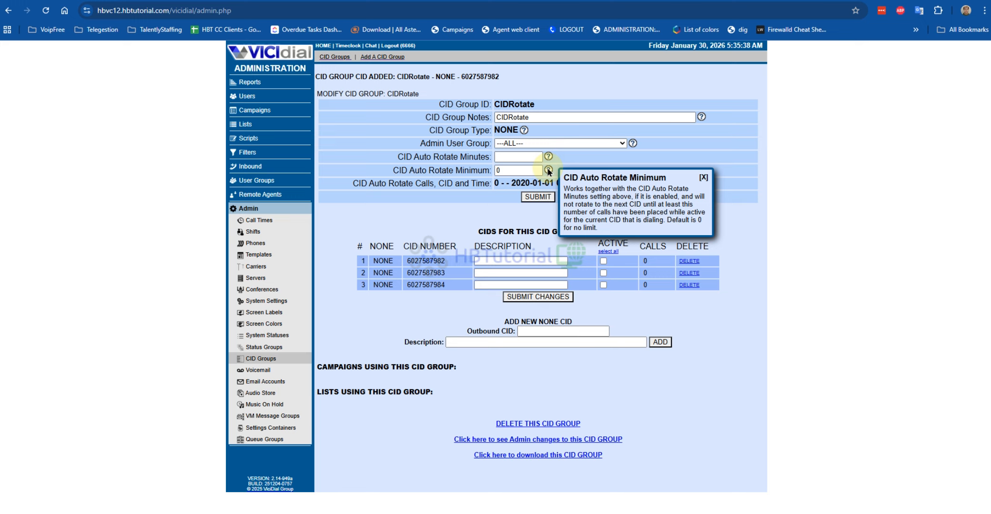
pyautogui.click(703, 178)
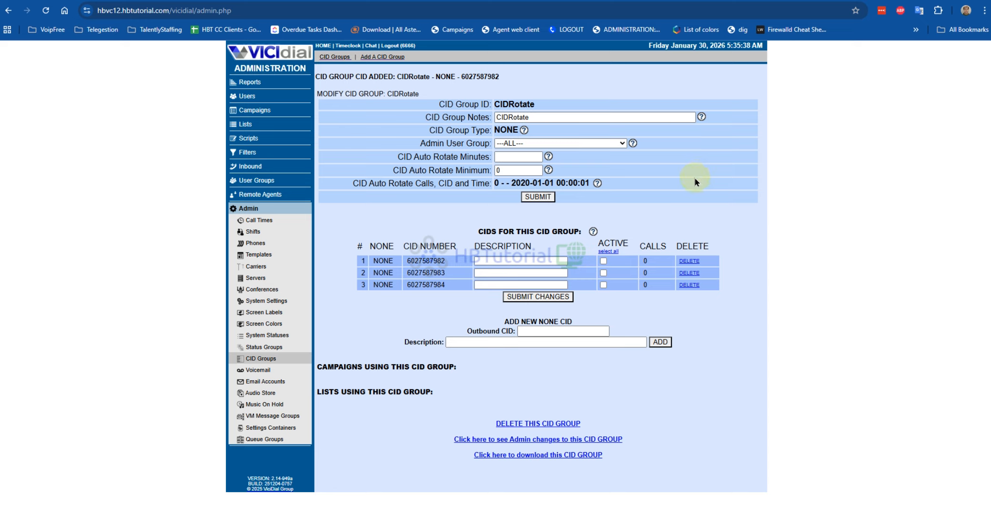
# - Set the CID Auto Rotate Minimum of the CIDRotate group to 50 and submit the group settings
pyautogui.click(533, 262)
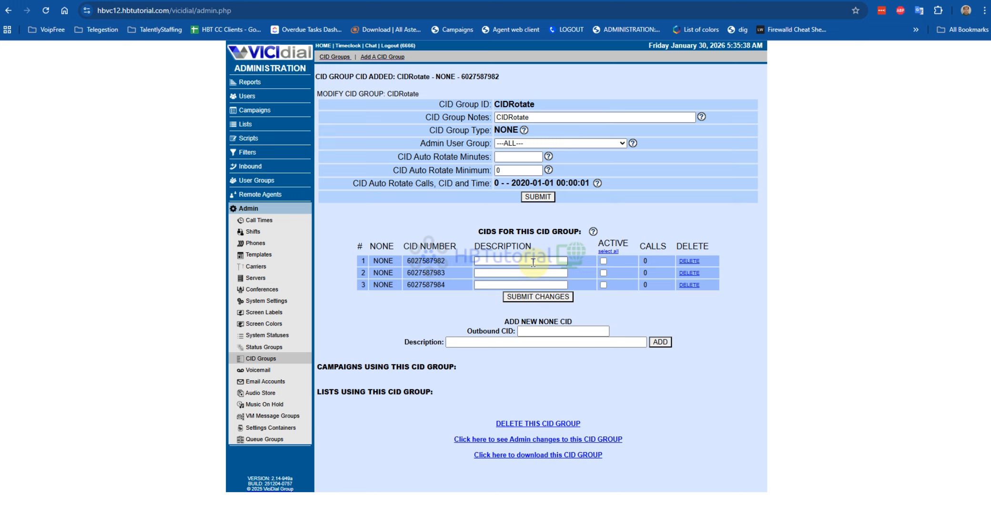
pyautogui.doubleClick(518, 170)
pyautogui.write('5')
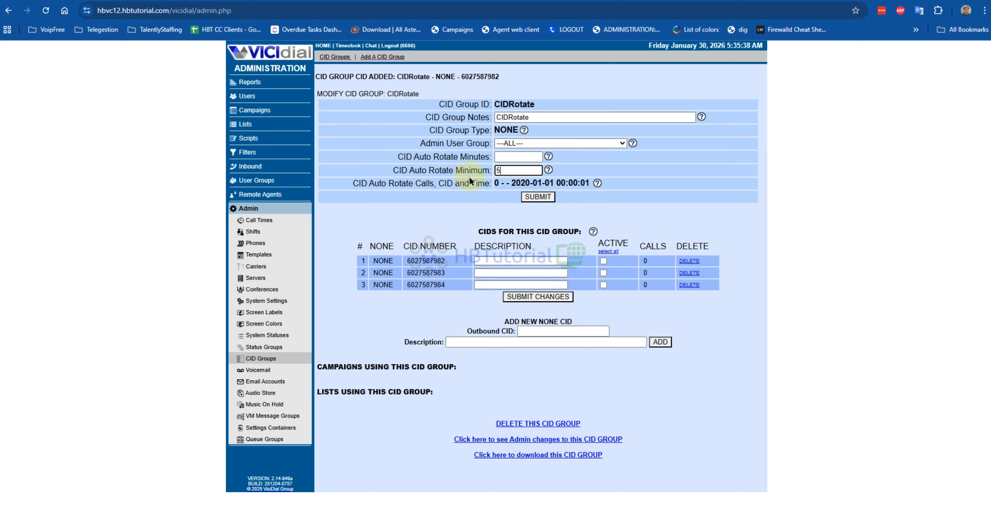
pyautogui.write('0')
pyautogui.click(593, 173)
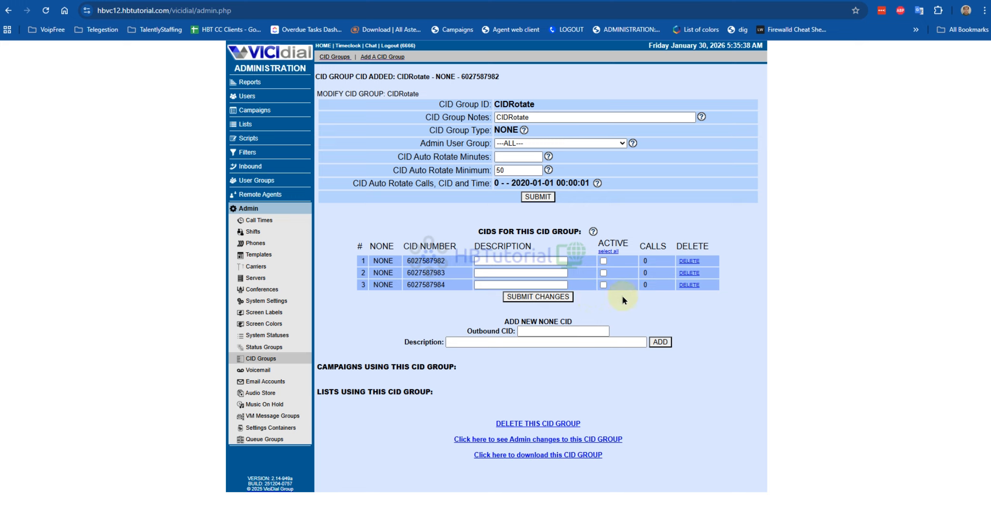
pyautogui.click(542, 200)
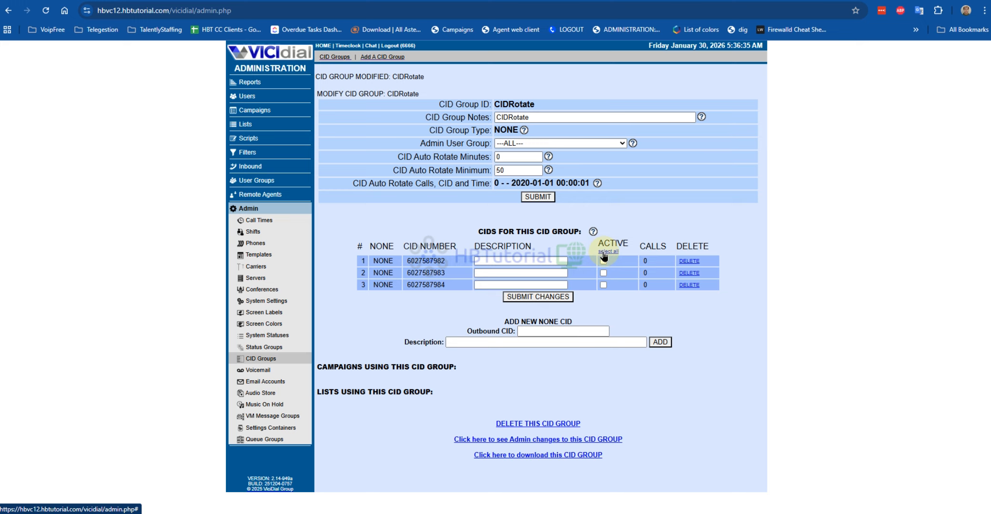
# - Mark all CIDs in the CIDRotate group as active and submit the changes
pyautogui.click(604, 253)
pyautogui.click(536, 297)
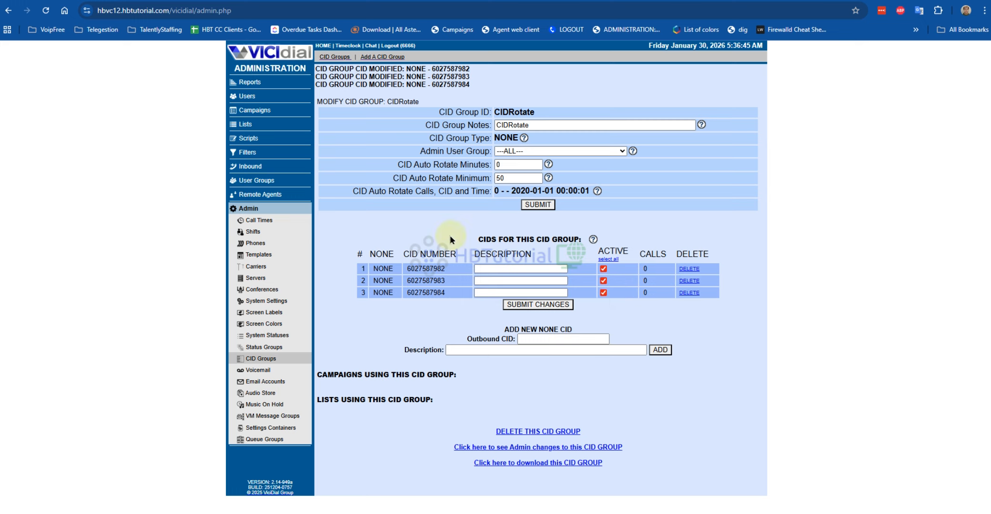
pyautogui.click(646, 268)
# - Open the Main campaign for modification and set its Custom CallerID to Y
pyautogui.click(255, 112)
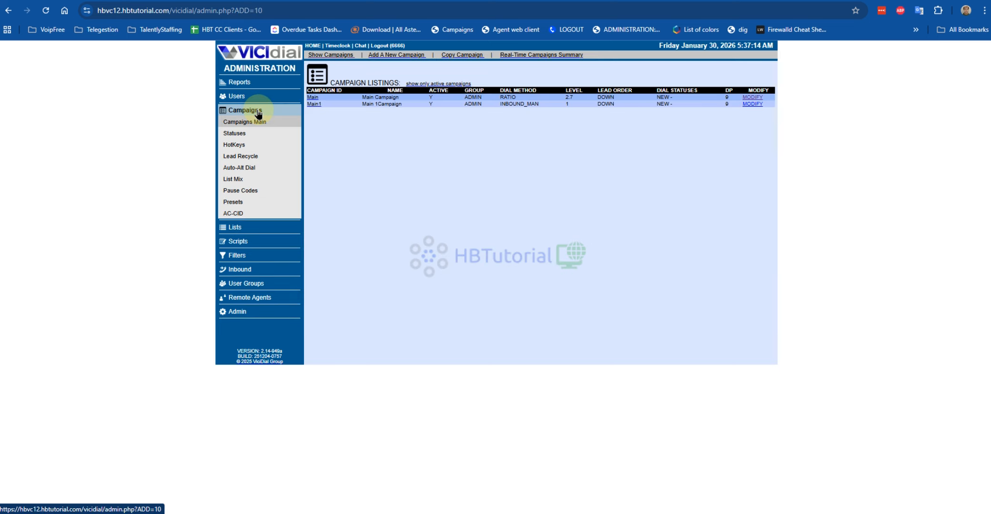
pyautogui.click(751, 97)
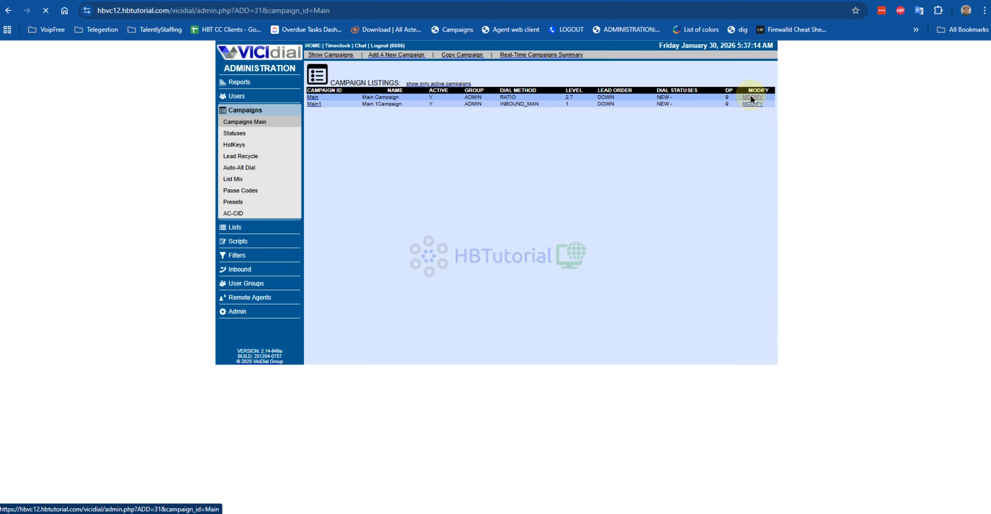
pyautogui.scroll(-9, 372, 166)
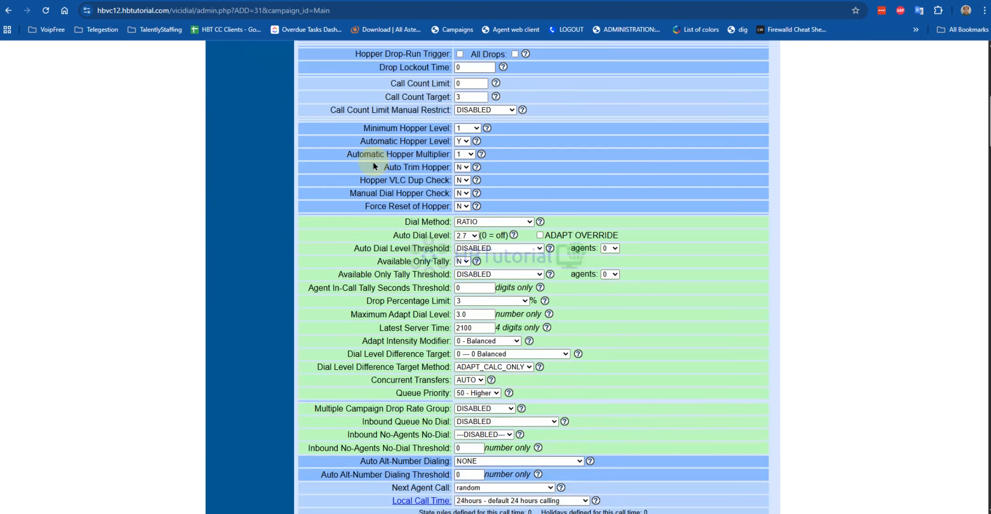
pyautogui.scroll(-4, 373, 164)
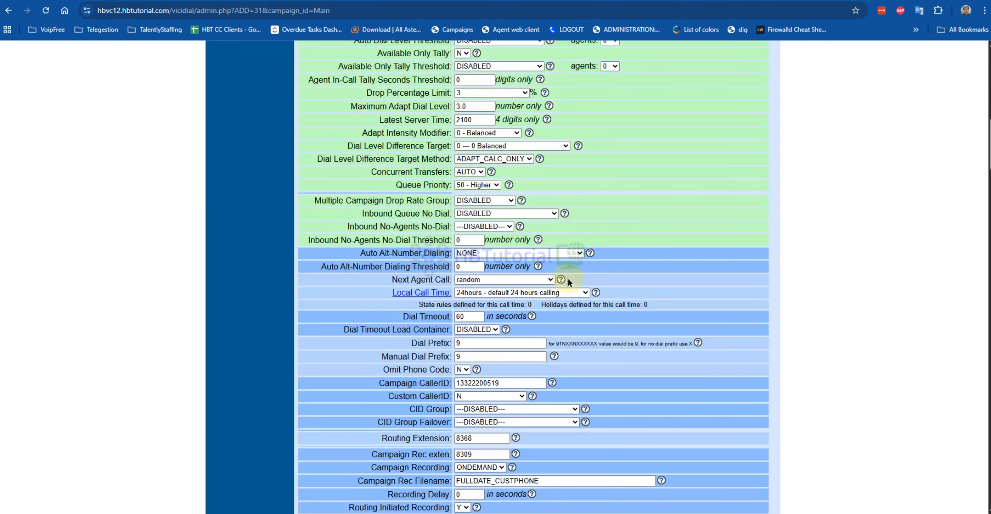
pyautogui.scroll(-3, 567, 281)
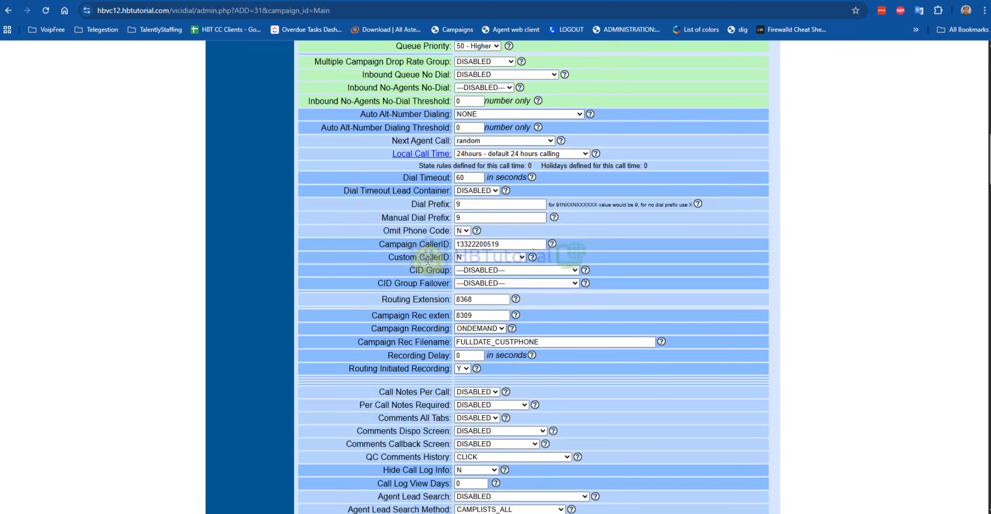
pyautogui.moveTo(389, 257); pyautogui.dragTo(450, 258)
pyautogui.click(465, 260)
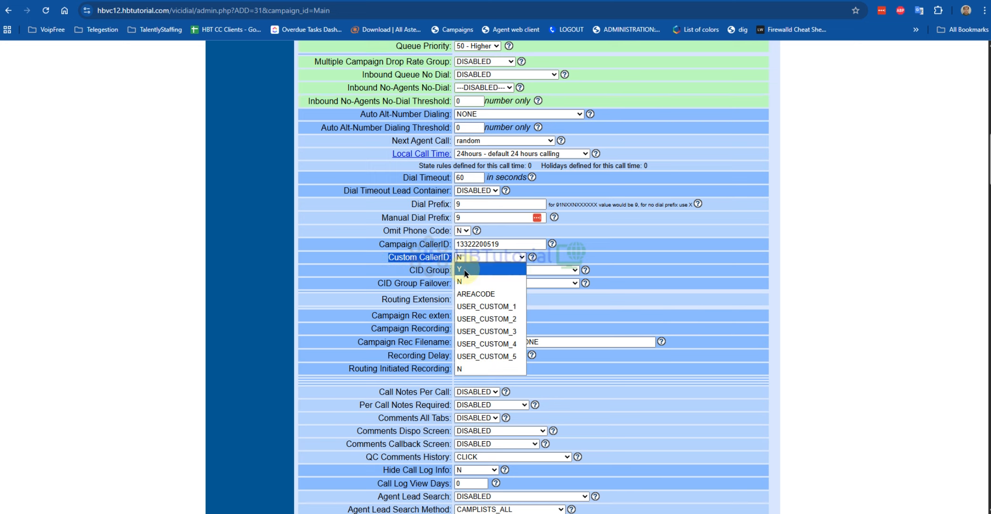
pyautogui.click(465, 272)
# - Set the Main campaign's CID Group to AreaCode - AREACODE - AreaCode
pyautogui.moveTo(402, 270); pyautogui.dragTo(489, 275)
pyautogui.click(489, 275)
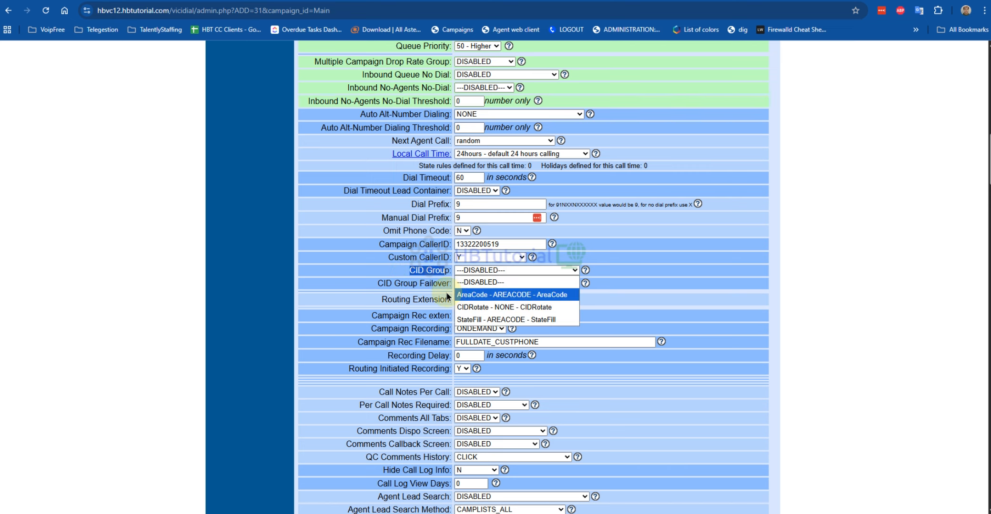
pyautogui.click(413, 268)
pyautogui.click(498, 270)
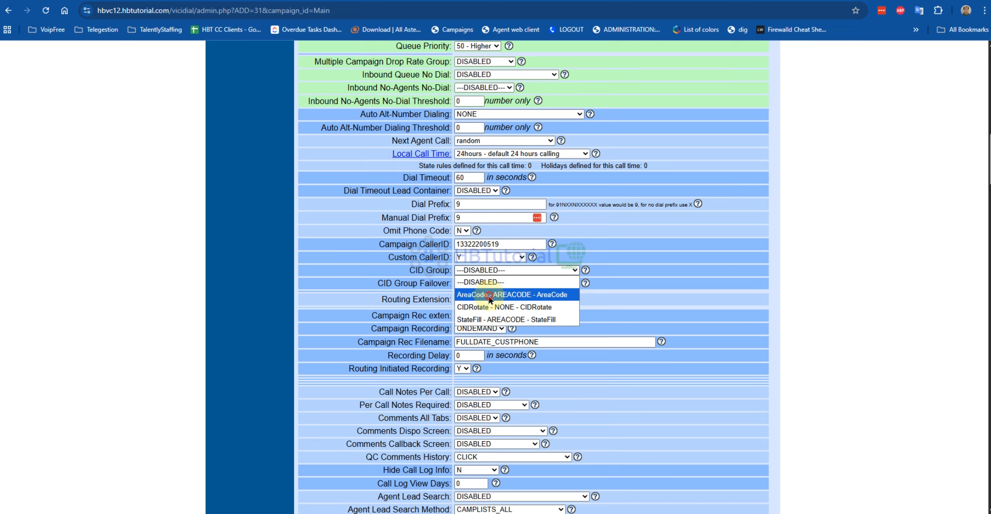
pyautogui.click(491, 296)
# - Set the Main campaign's CID Group Failover to CIDRotate - NONE - CIDRotate
pyautogui.click(491, 284)
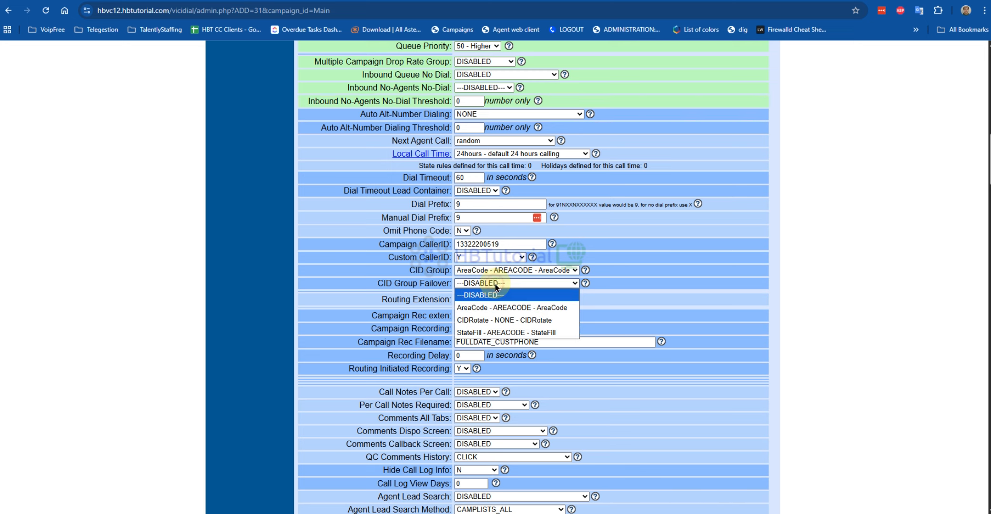
pyautogui.click(496, 320)
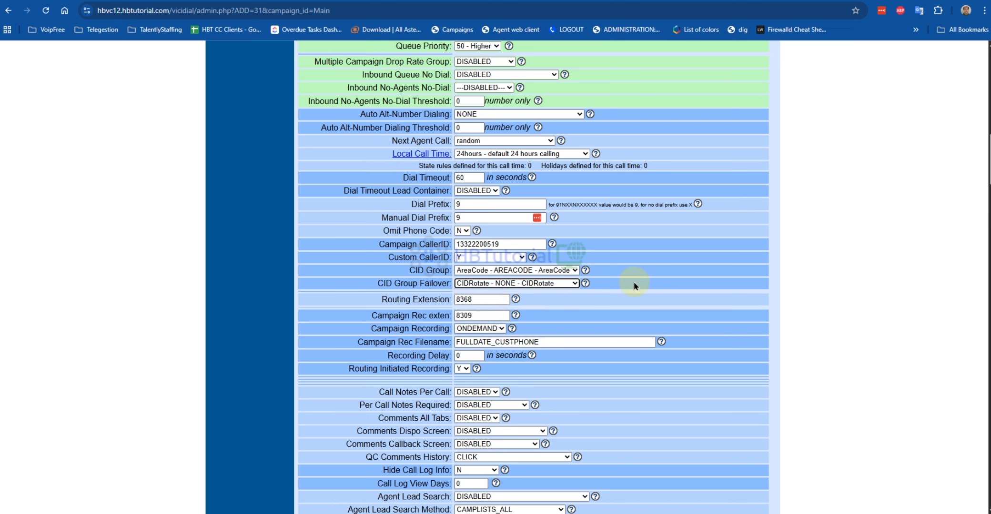
pyautogui.tripleClick(450, 268)
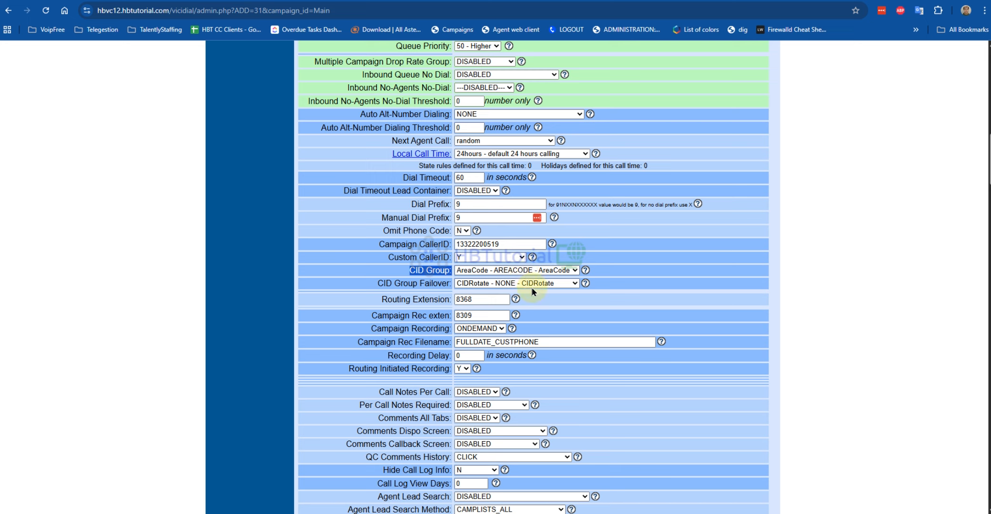
# - Set the Main campaign's CID Group Failover to StateFill - AREACODE - StateFill
pyautogui.moveTo(375, 283); pyautogui.dragTo(491, 284)
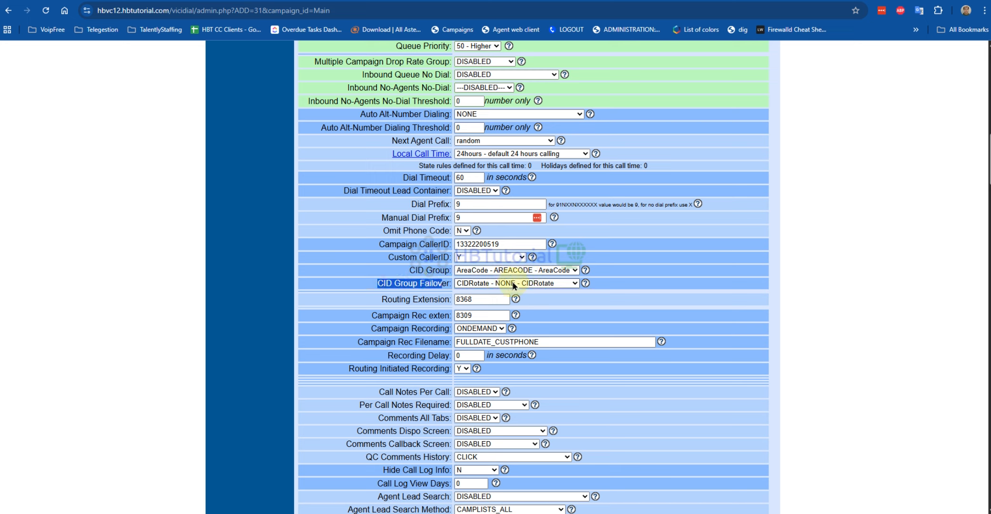
pyautogui.click(484, 285)
pyautogui.click(539, 330)
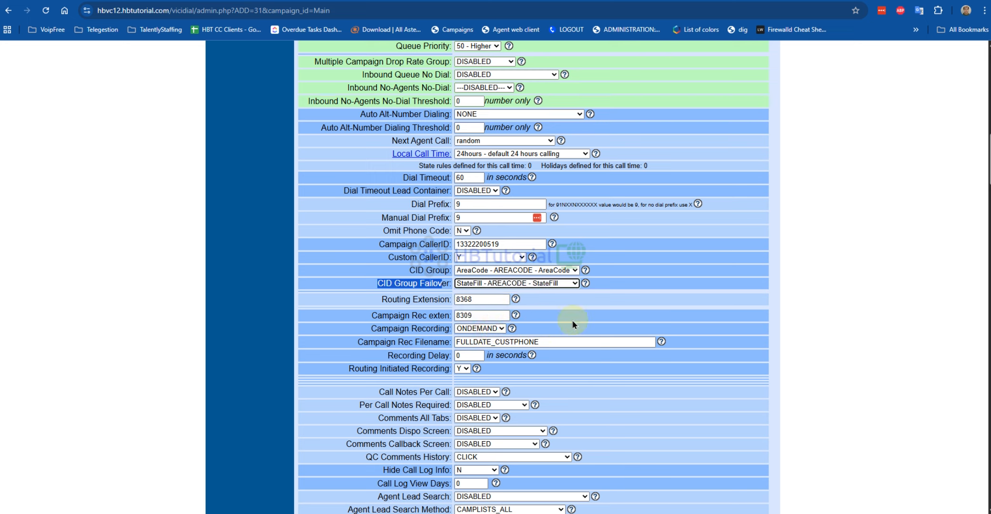
pyautogui.click(599, 300)
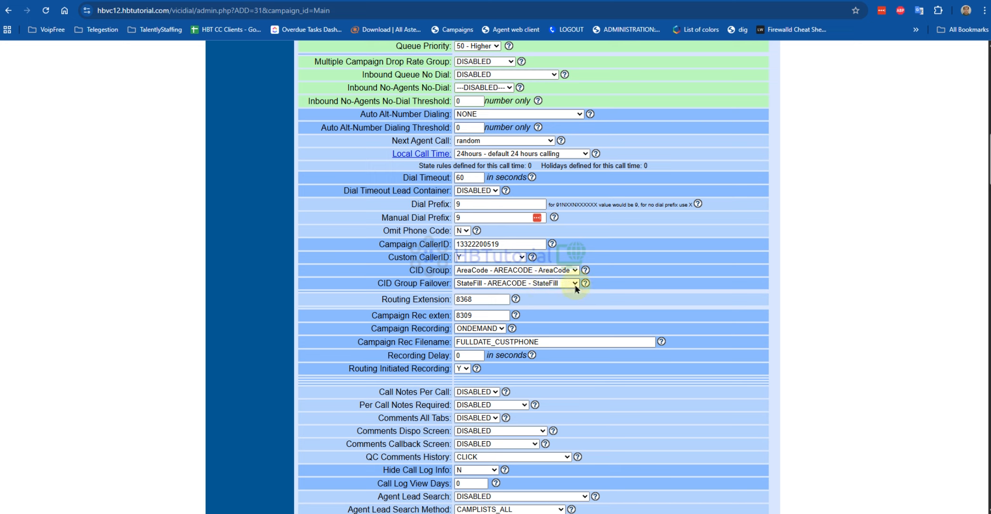
pyautogui.click(508, 244)
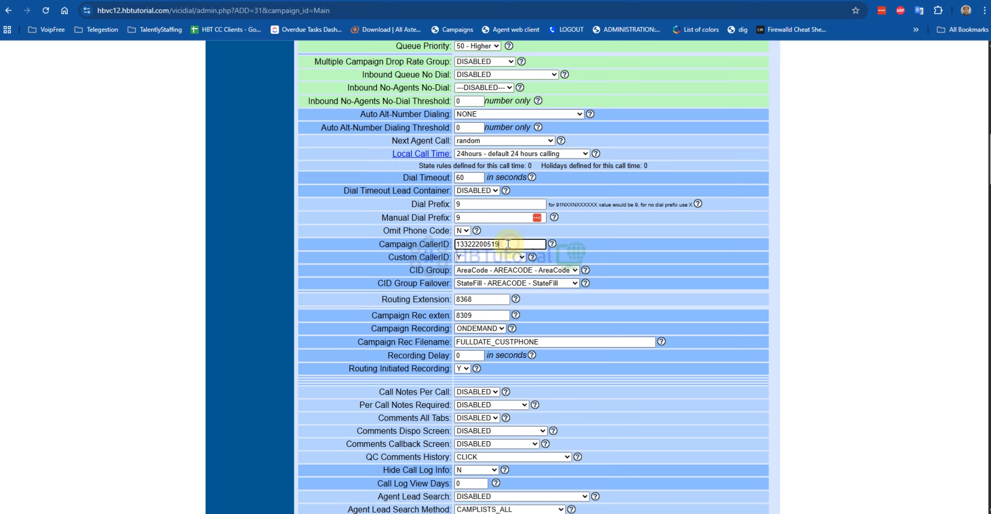
# - Set the Main campaign's CID Group Failover back to CIDRotate - NONE - CIDRotate
pyautogui.click(549, 288)
pyautogui.click(528, 320)
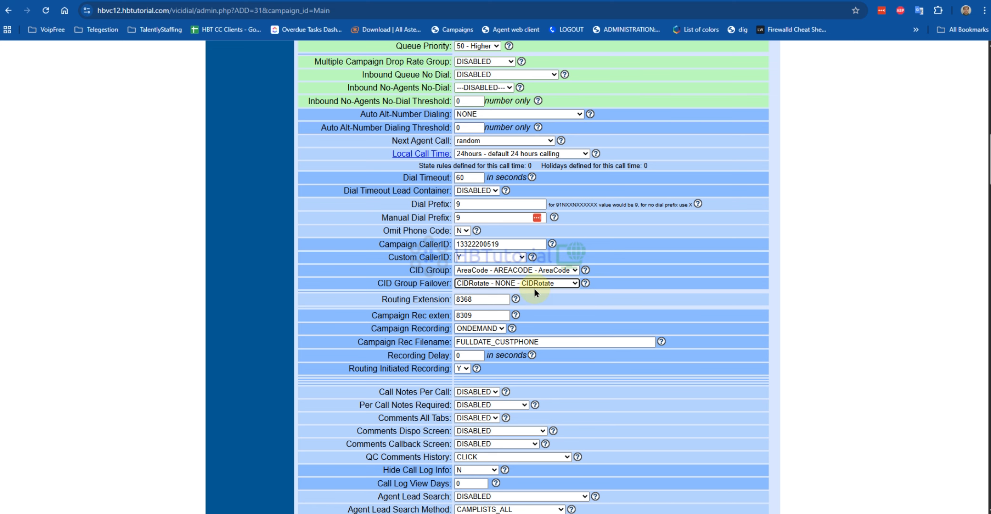
pyautogui.scroll(-3, 521, 284)
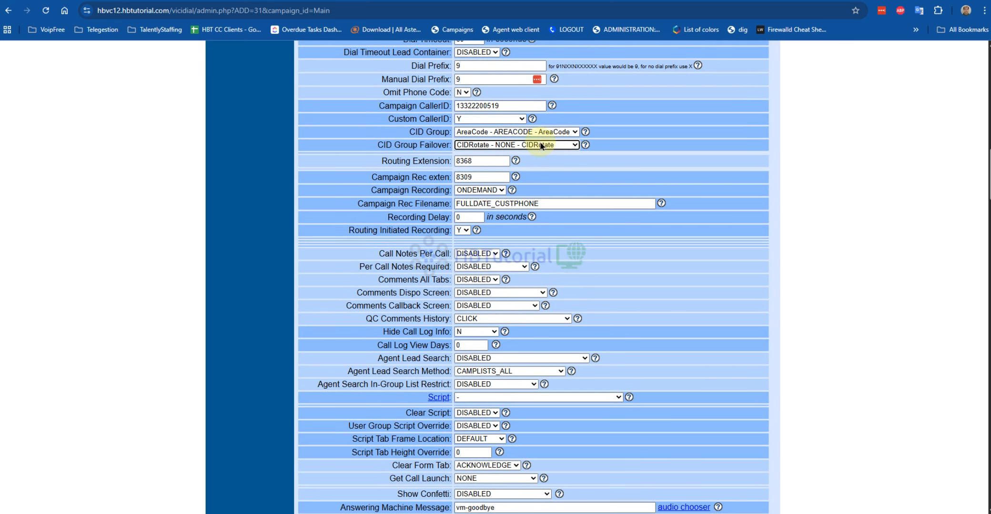
# - Leave the Main campaign's settings and open the CID Groups listing in the administration section
pyautogui.scroll(7, 541, 146)
pyautogui.scroll(11, 626, 208)
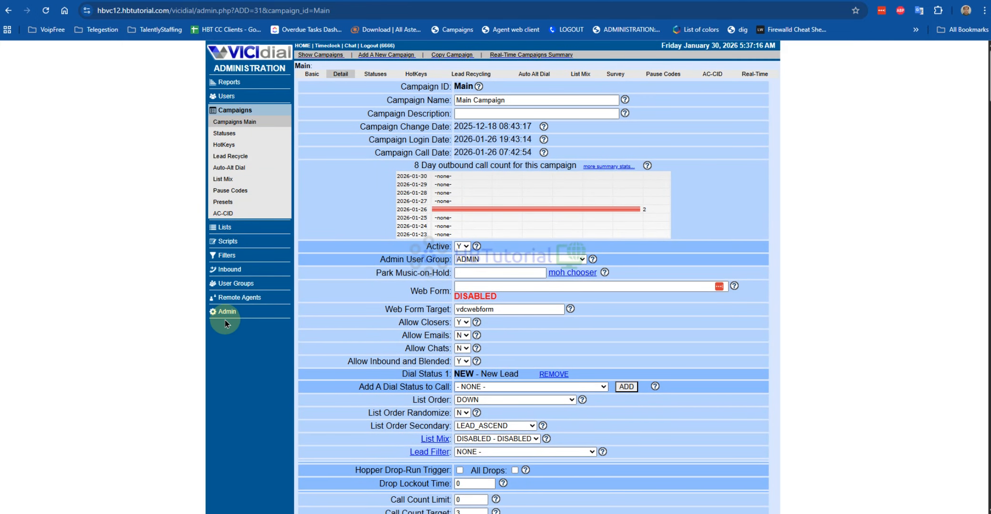
pyautogui.click(229, 312)
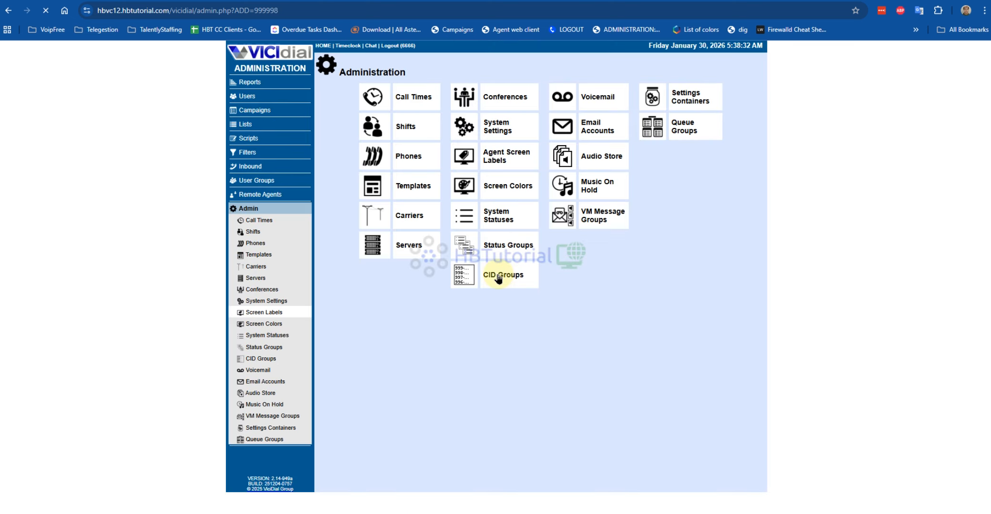
pyautogui.click(498, 281)
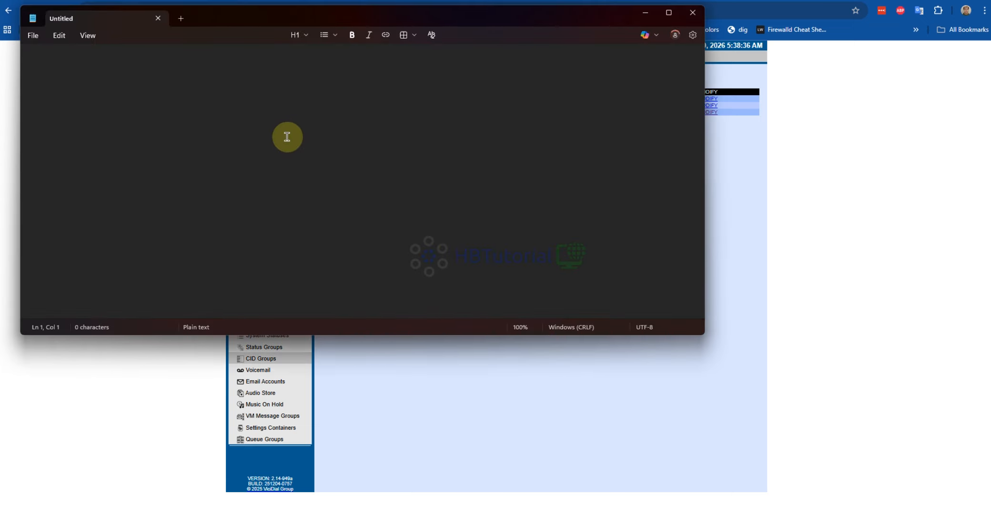
# - Switch to Notepad, paste the list of caller ID numbers into the blank file, and copy the whole list
pyautogui.hotkey('ctrl', 'v')
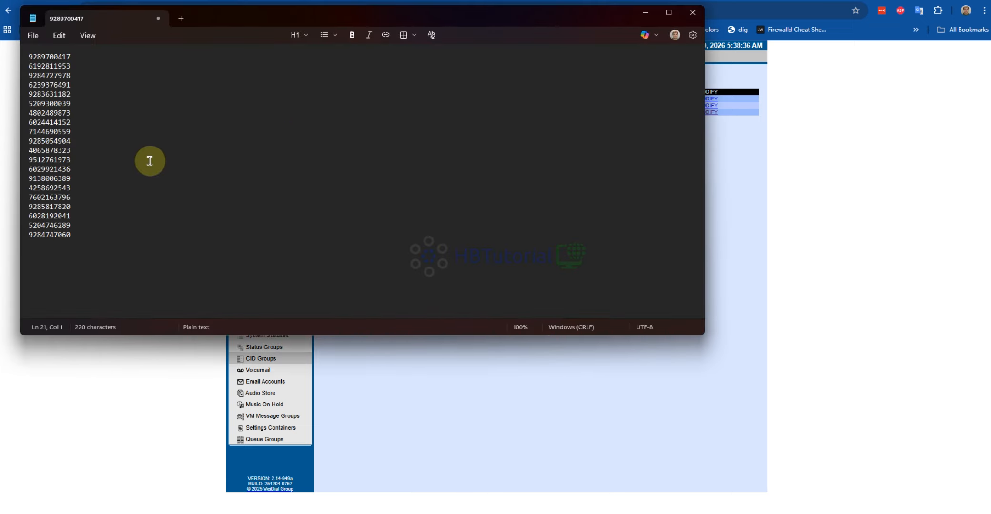
pyautogui.moveTo(230, 18); pyautogui.dragTo(382, 150)
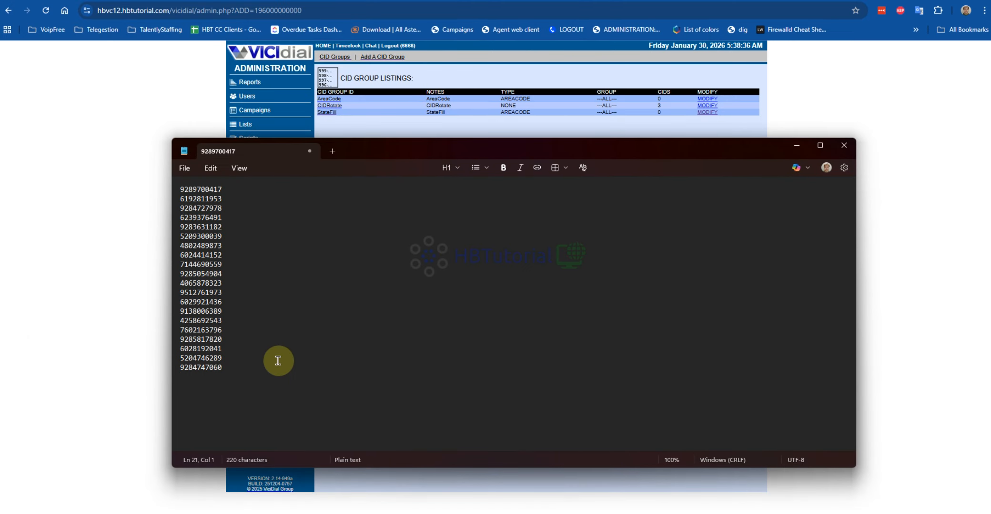
pyautogui.hotkey('ctrl', 'a')
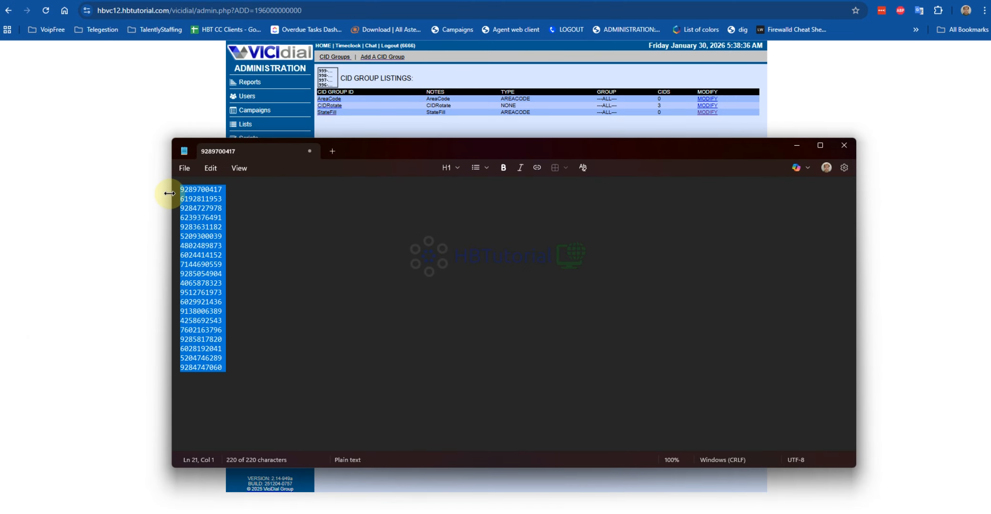
pyautogui.rightClick(206, 231)
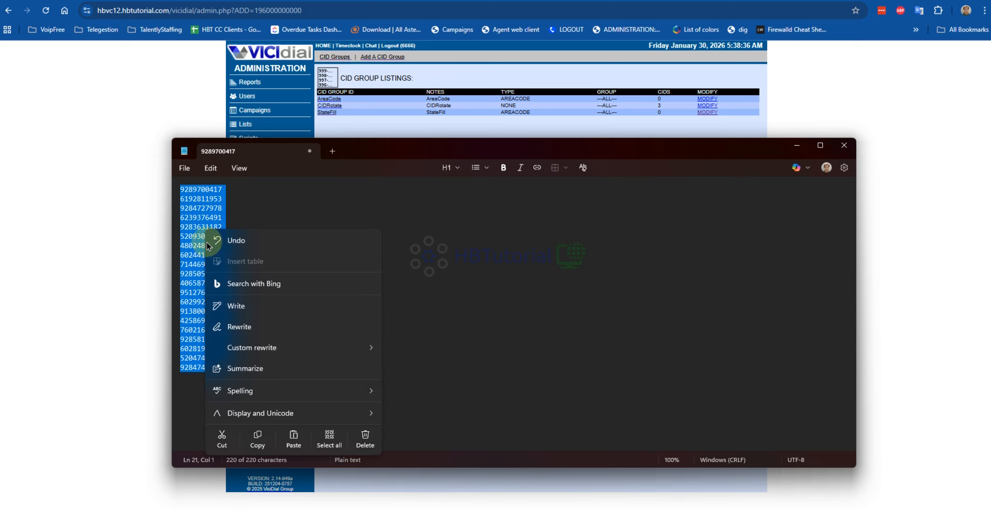
pyautogui.click(259, 446)
pyautogui.click(126, 109)
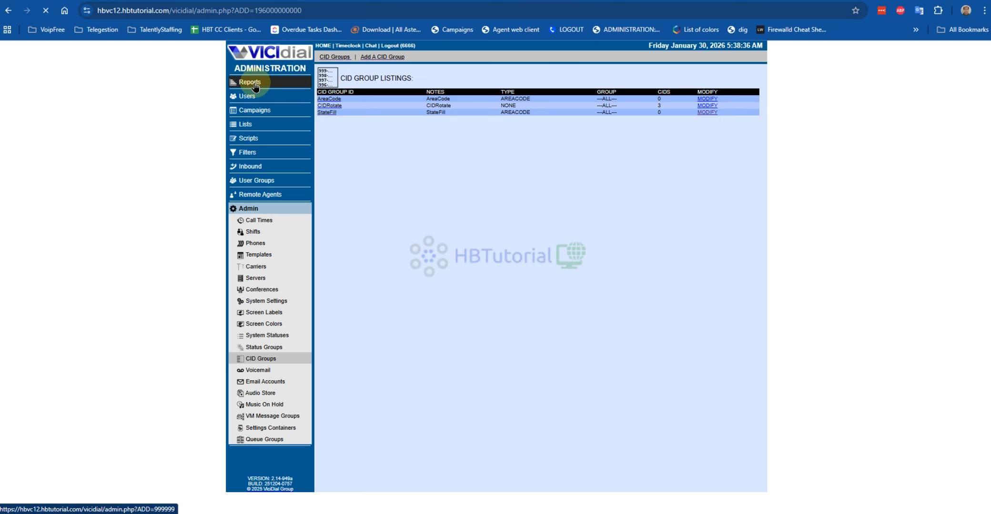
# - Open the Admin Bulk Tools from the Admin Utilities and set the CID Groups and AC-CID Bulk Add method to STATE FILL
pyautogui.click(345, 457)
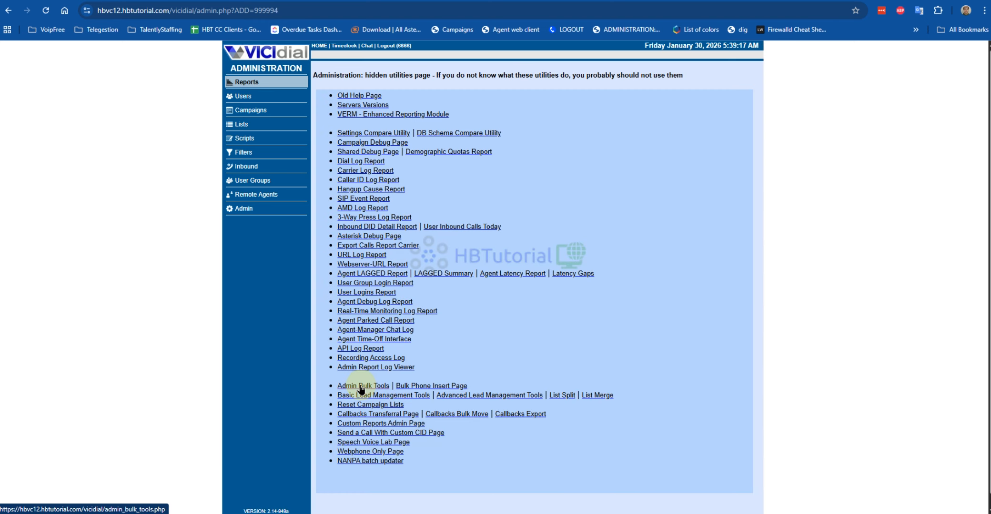
pyautogui.click(360, 387)
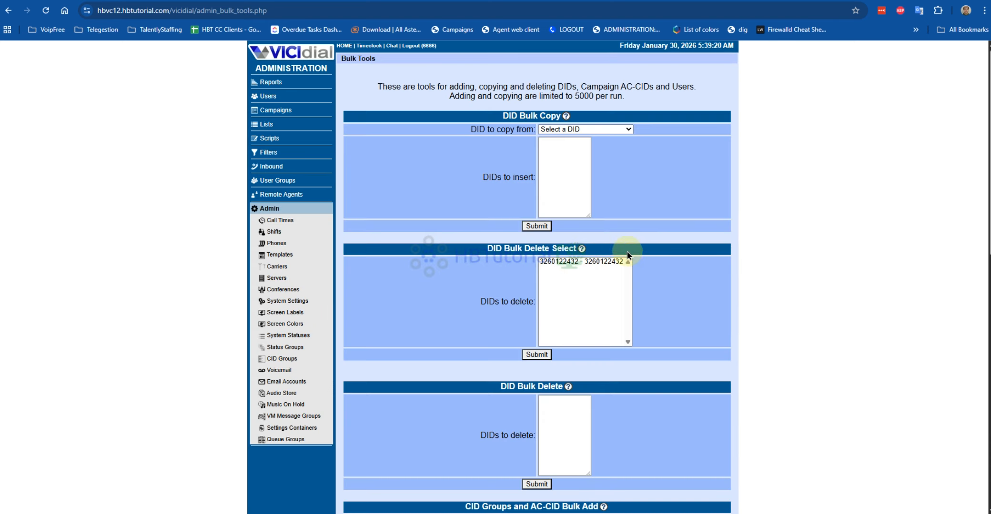
pyautogui.scroll(-7, 646, 259)
pyautogui.scroll(-1, 646, 259)
pyautogui.click(501, 103)
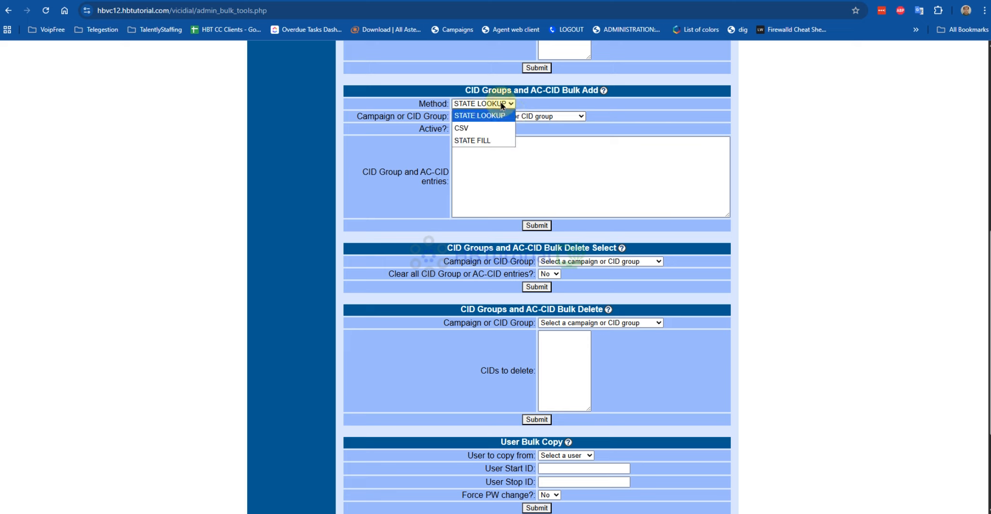
pyautogui.click(493, 141)
# - Choose StateFill - AREACODE - StateFill as the bulk add's CID group and set Active to Yes
pyautogui.click(522, 116)
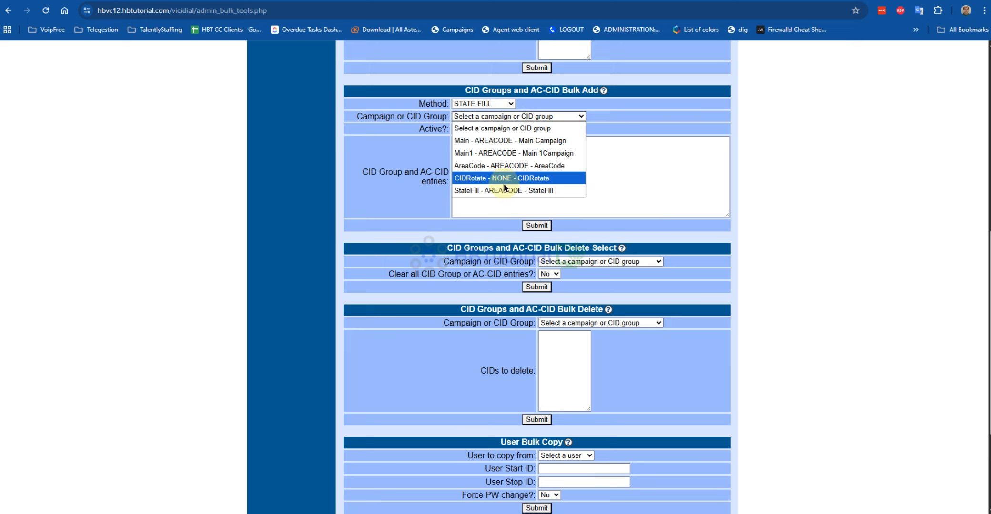
pyautogui.click(504, 190)
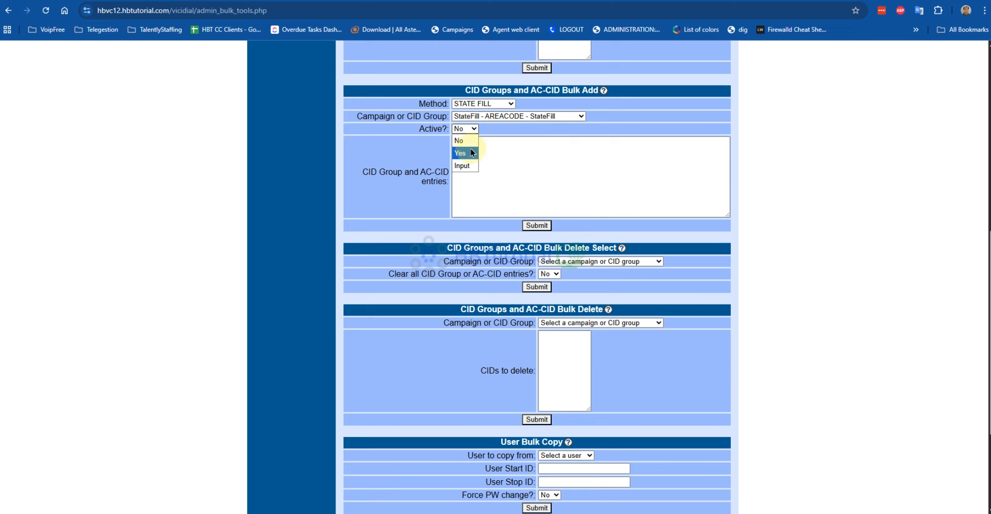
pyautogui.click(472, 153)
# - Paste the copied caller ID numbers as the CID Group and AC-CID entries, then submit and confirm the bulk add
pyautogui.click(495, 155)
pyautogui.hotkey('ctrl', 'v')
pyautogui.click(547, 229)
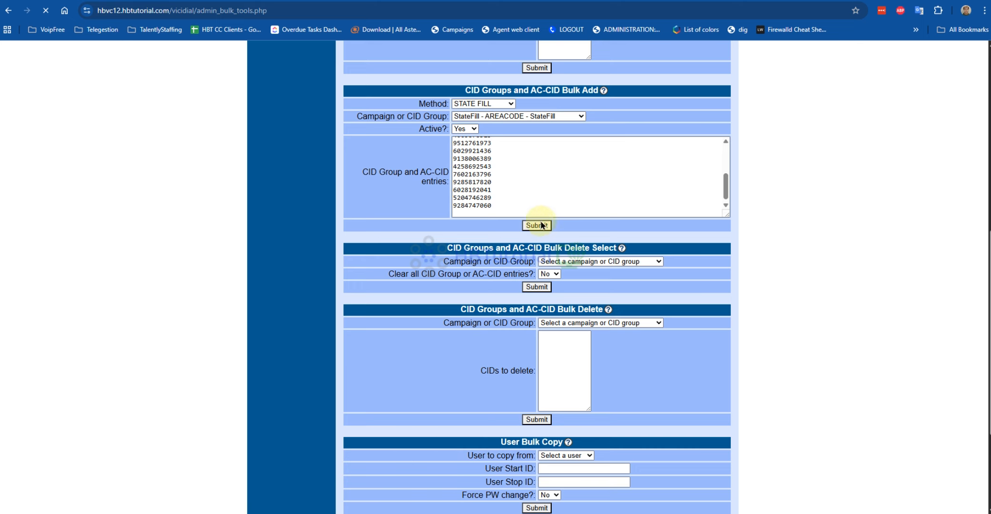
pyautogui.scroll(-3, 707, 140)
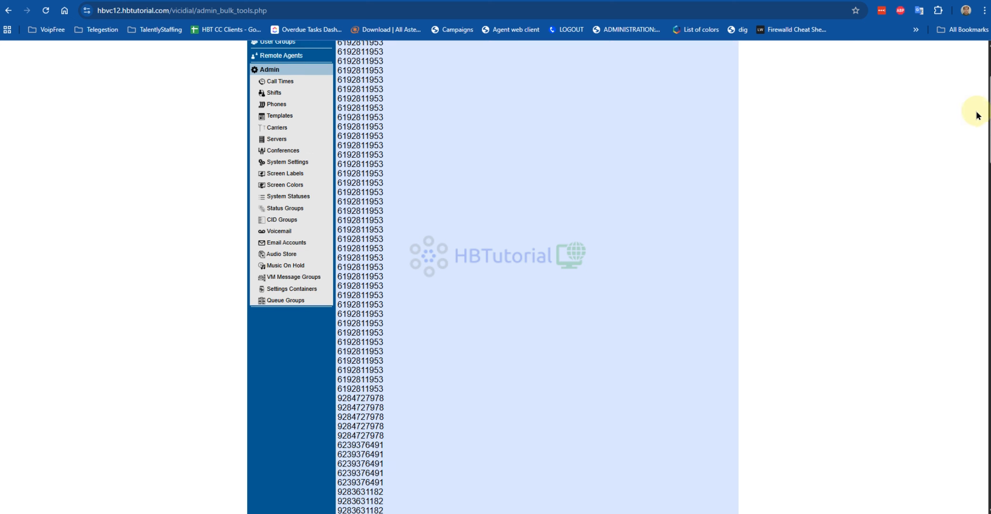
pyautogui.moveTo(987, 111); pyautogui.dragTo(983, 424)
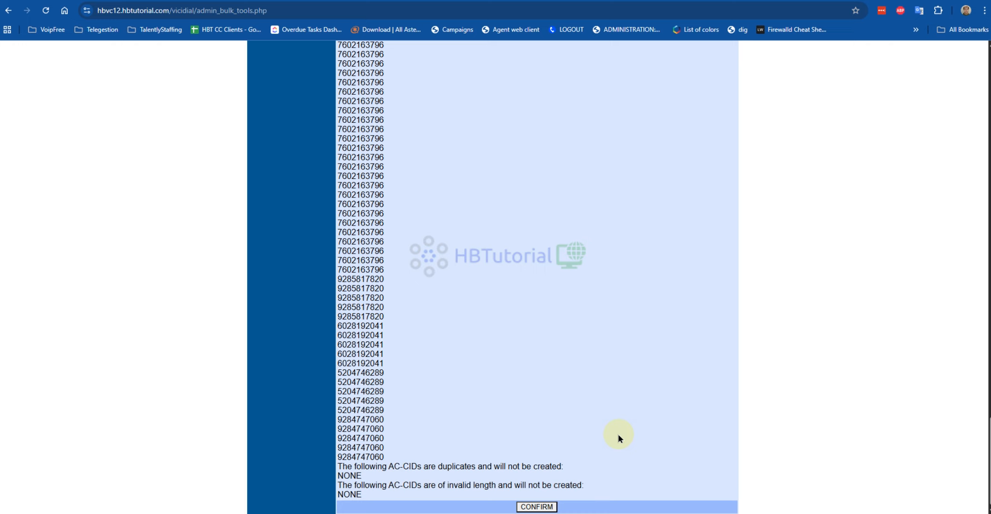
pyautogui.click(534, 507)
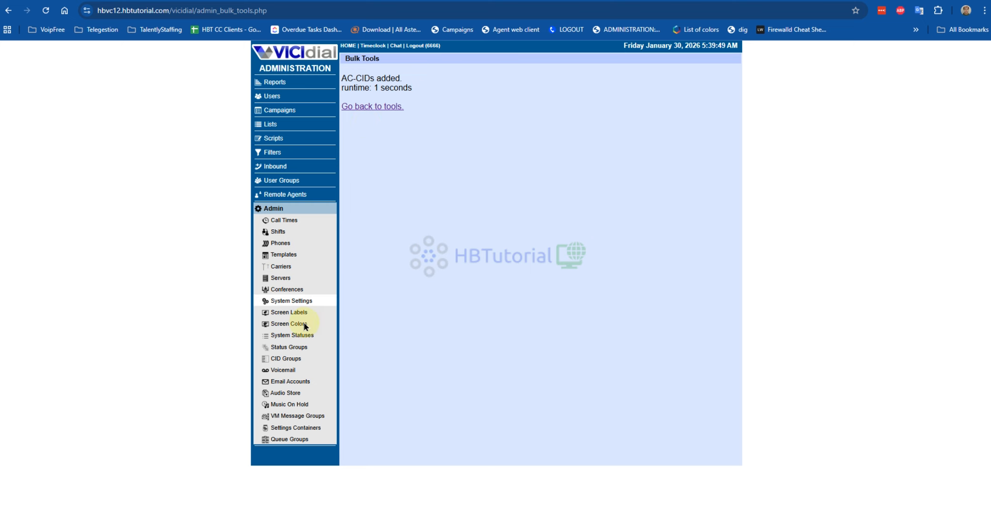
# - Open the StateFill group for modification from the CID Groups listing
pyautogui.click(320, 359)
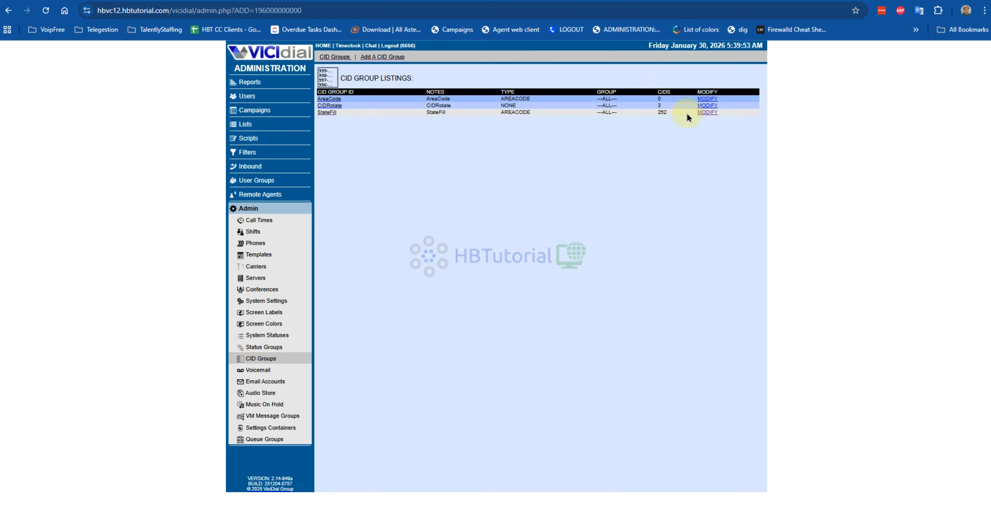
pyautogui.click(657, 113)
pyautogui.click(704, 112)
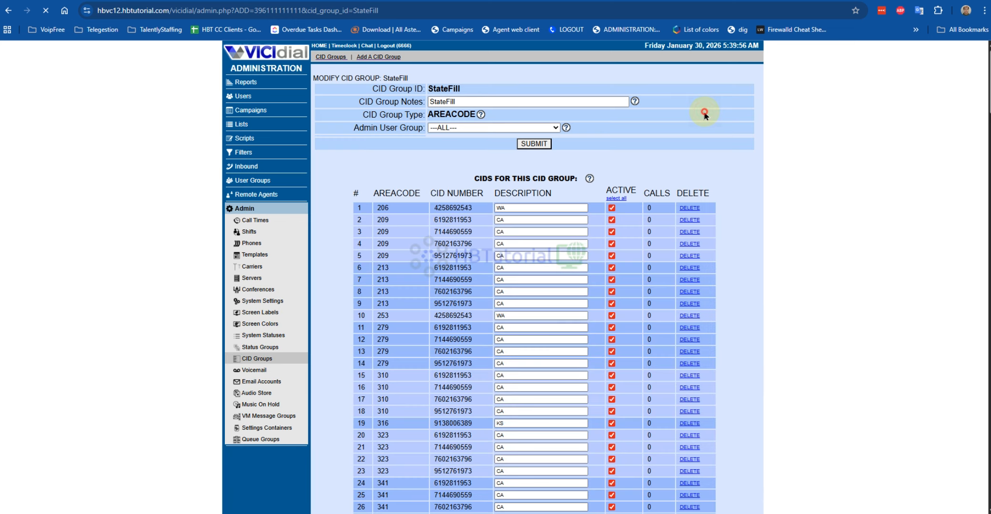
# - Examine which CID numbers and state descriptions are assigned to each area code in the StateFill group
pyautogui.scroll(-1, 435, 271)
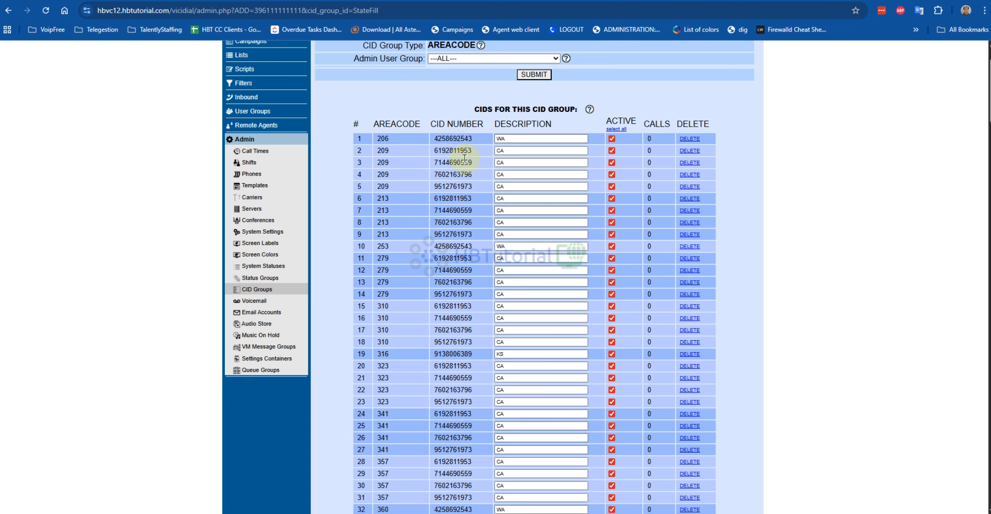
pyautogui.moveTo(436, 138); pyautogui.dragTo(465, 159)
pyautogui.doubleClick(454, 138)
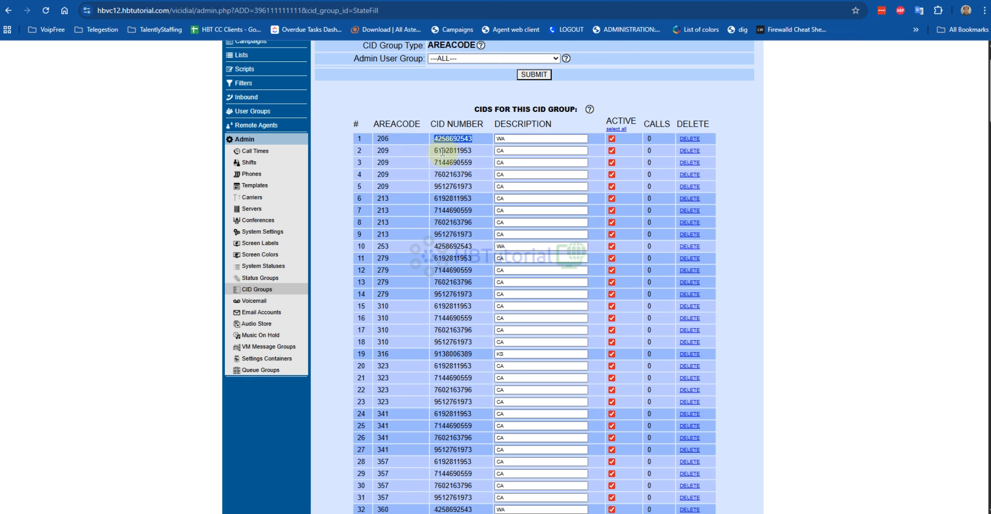
pyautogui.moveTo(437, 151); pyautogui.dragTo(480, 184)
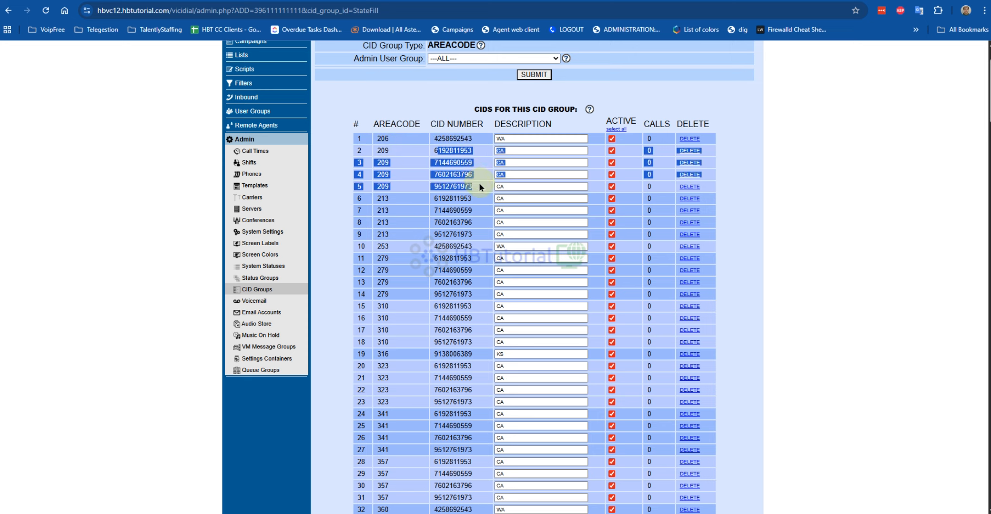
pyautogui.click(475, 182)
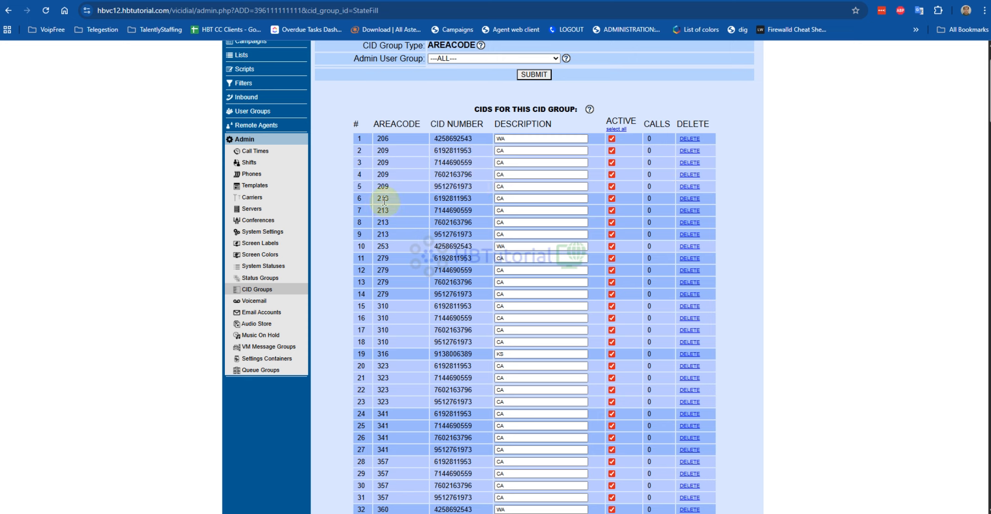
pyautogui.moveTo(398, 200); pyautogui.dragTo(494, 232)
pyautogui.scroll(-8, 493, 234)
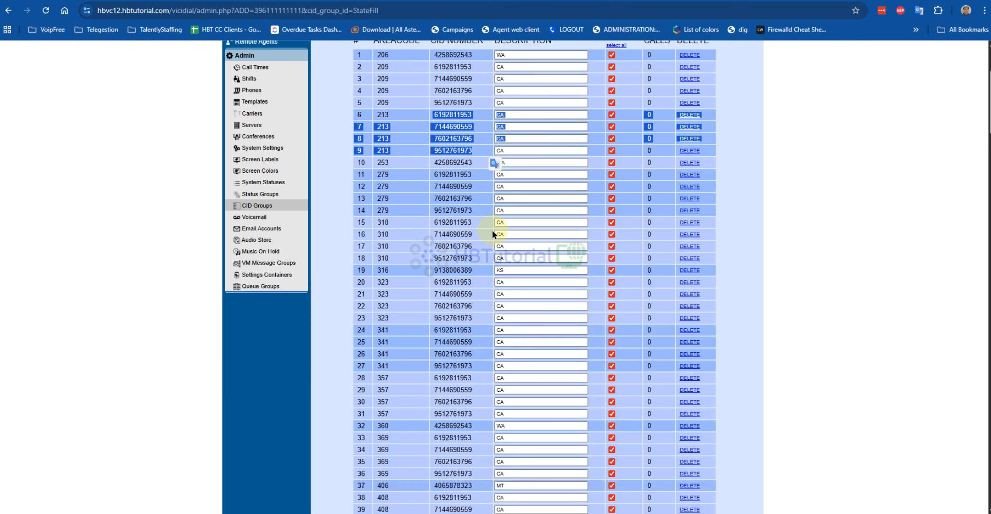
pyautogui.scroll(8, 492, 230)
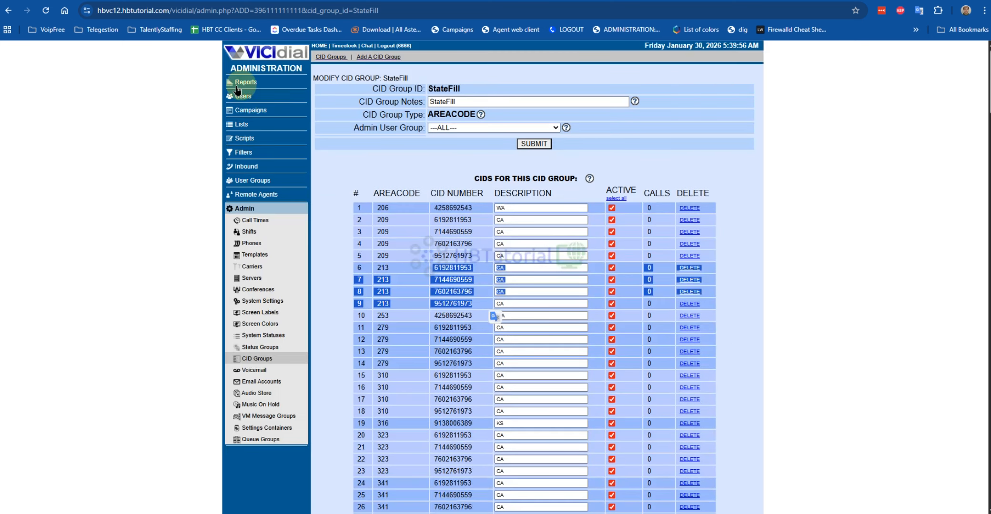
# - Return to the Admin Bulk Tools page through the Admin Utilities
pyautogui.click(241, 83)
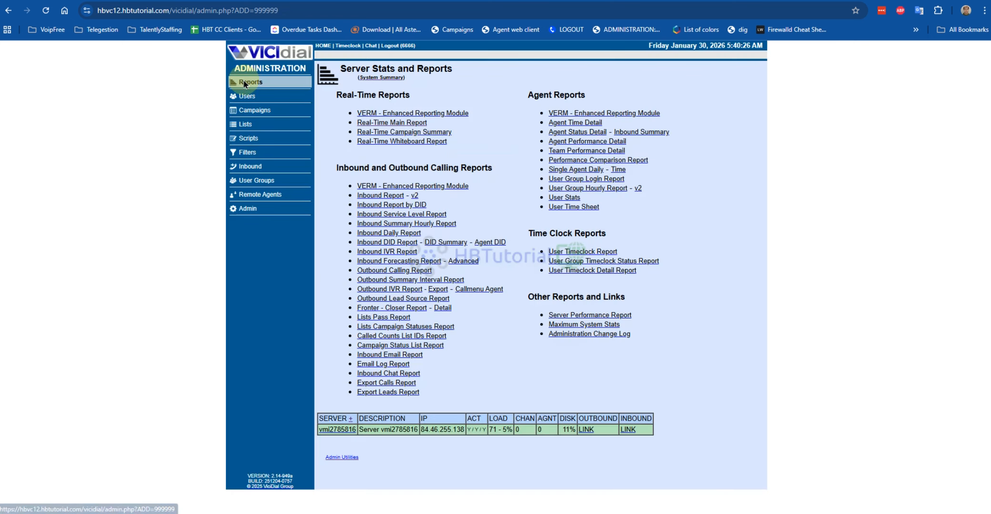
pyautogui.click(336, 458)
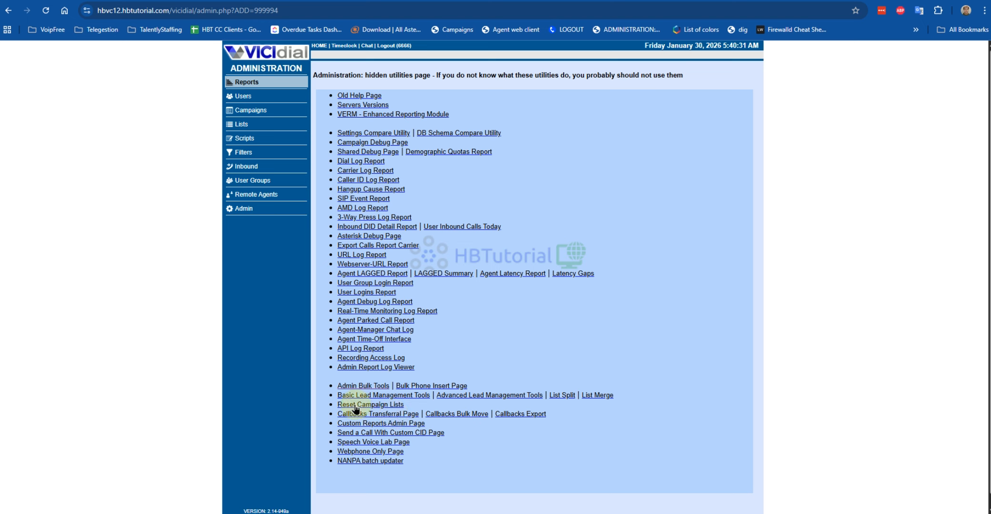
pyautogui.click(355, 386)
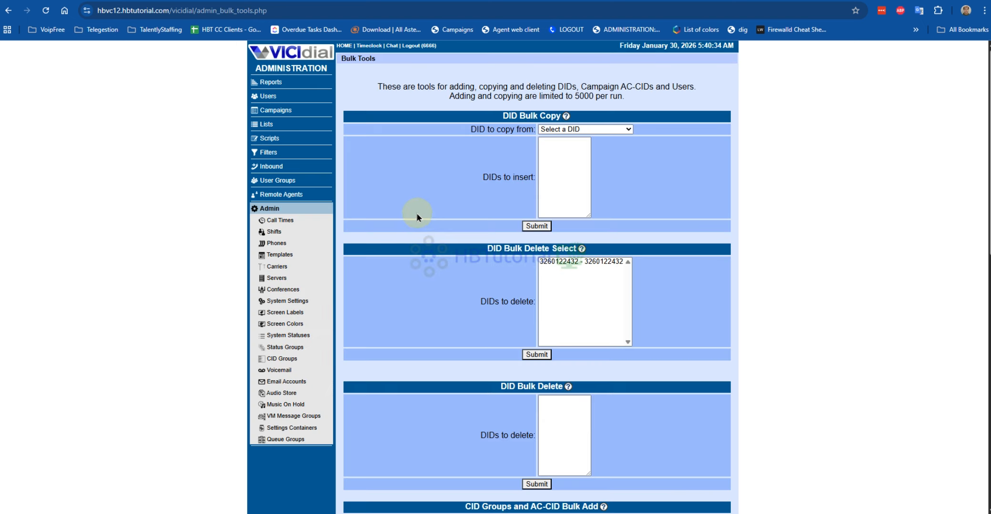
# - Review the available methods and campaign or CID group choices for CID Groups and AC-CID Bulk Add
pyautogui.scroll(-7, 597, 180)
pyautogui.click(491, 173)
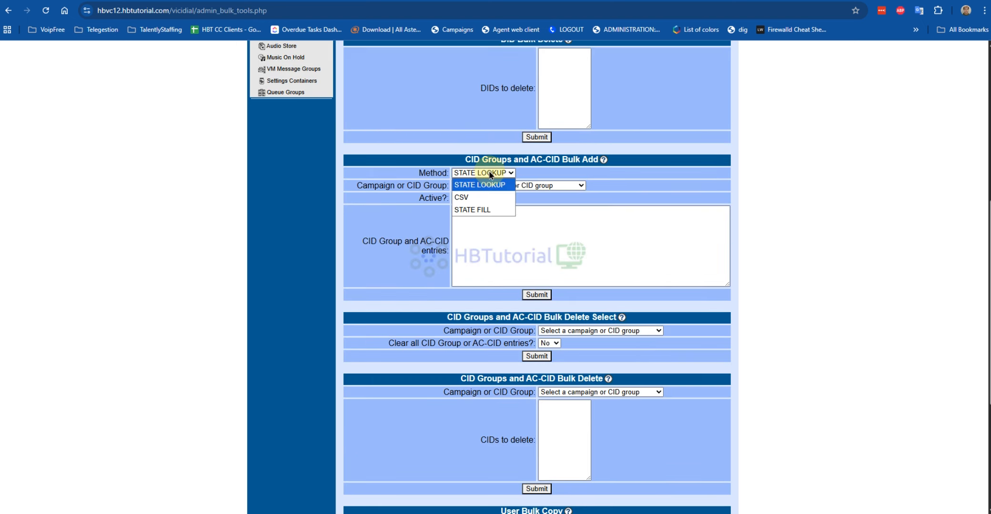
pyautogui.click(550, 185)
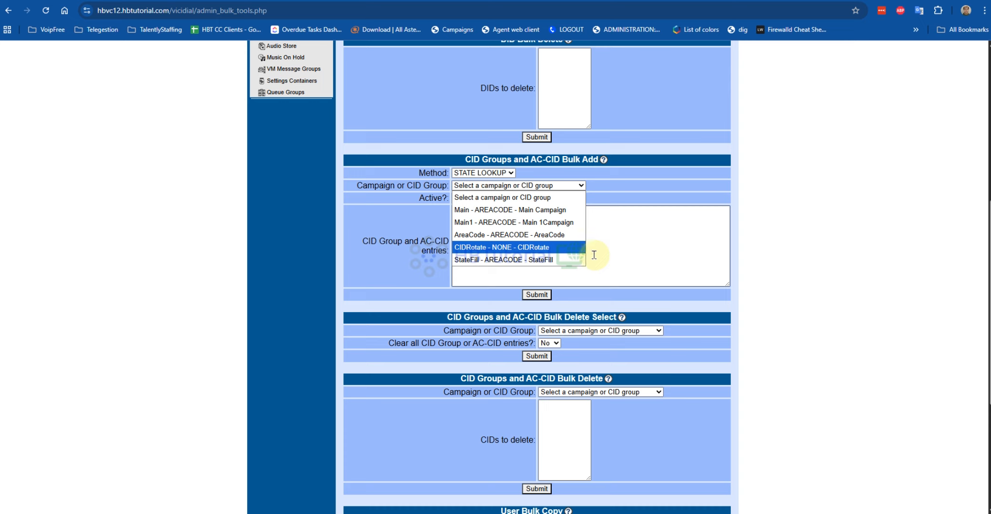
pyautogui.click(617, 255)
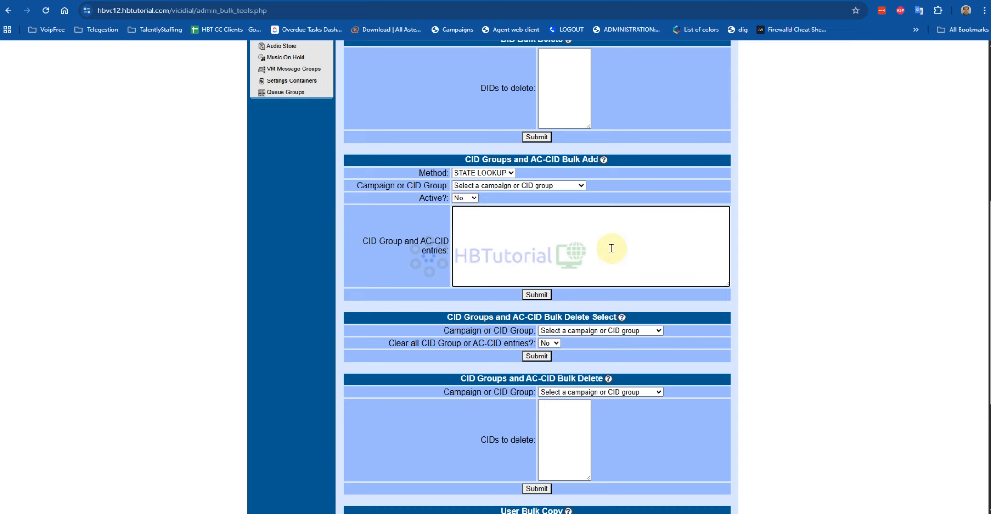
pyautogui.click(497, 186)
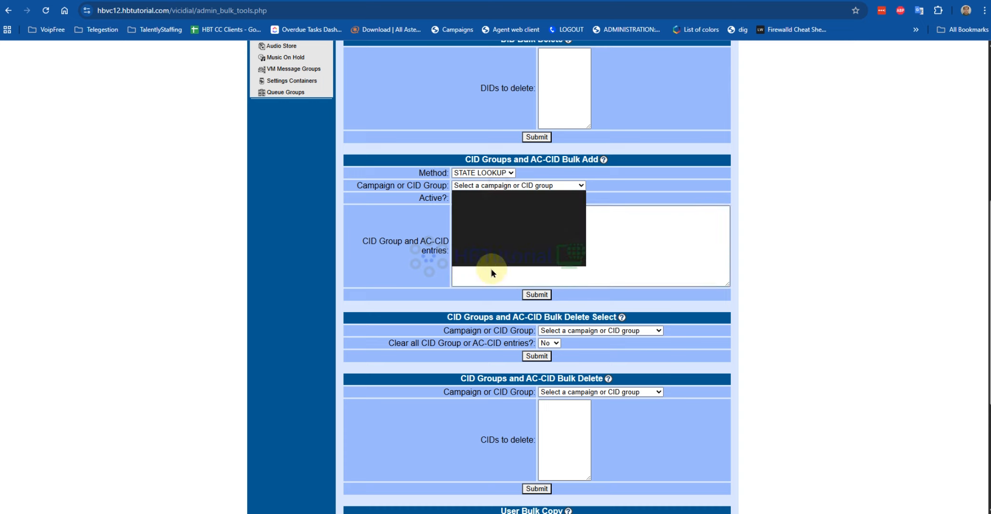
pyautogui.click(633, 208)
# - Clear all AC-CID entries from the StateFill group with CID Groups and AC-CID Bulk Delete Select, and confirm the deletion
pyautogui.scroll(-3, 630, 190)
pyautogui.click(619, 192)
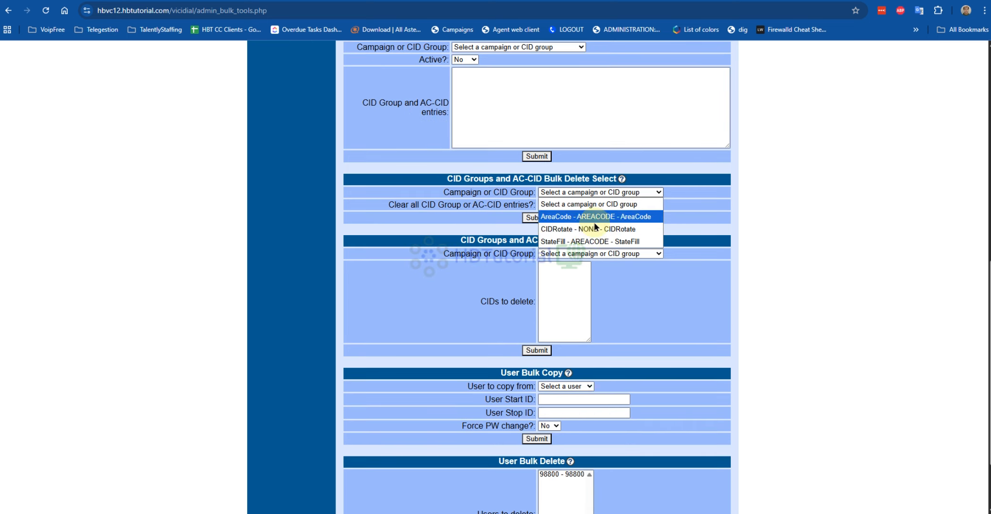
pyautogui.click(588, 241)
pyautogui.click(553, 204)
pyautogui.click(547, 224)
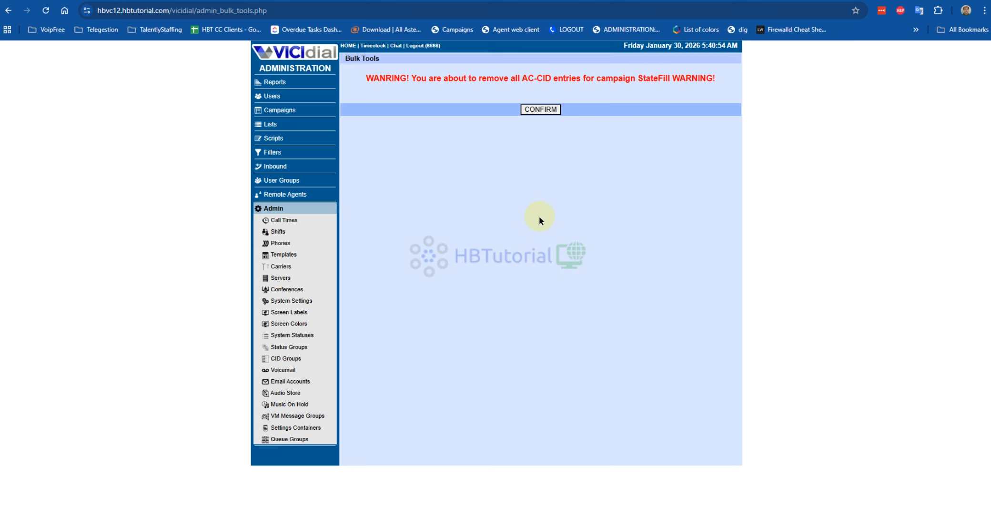
pyautogui.click(541, 112)
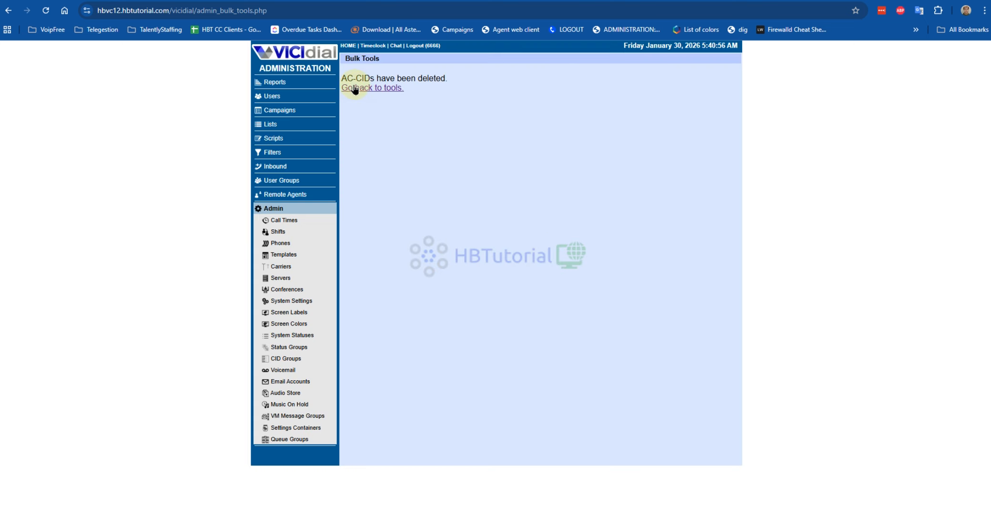
# - Return to the bulk tools and set the AC-CID Bulk Add to method STATE LOOKUP, group StateFill, Active Yes
pyautogui.click(355, 88)
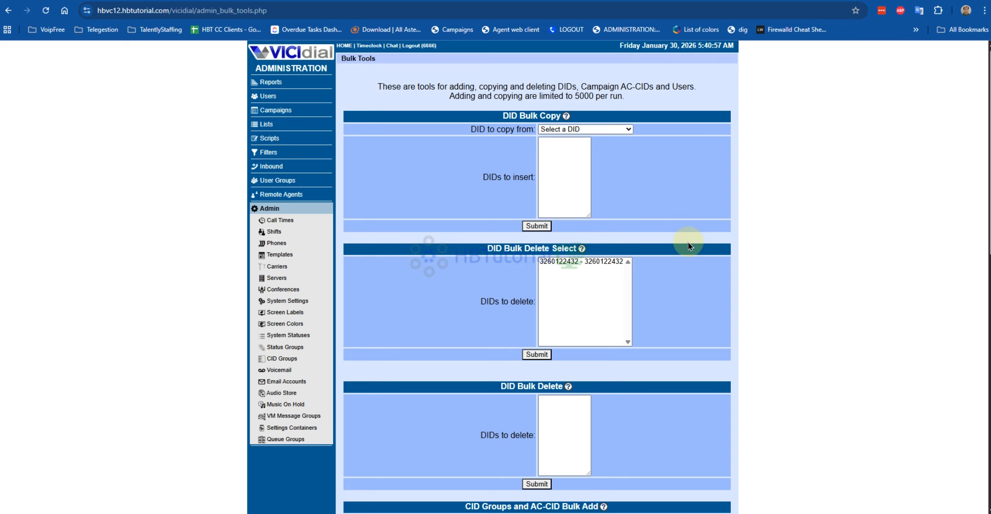
pyautogui.scroll(-5, 684, 243)
pyautogui.click(495, 244)
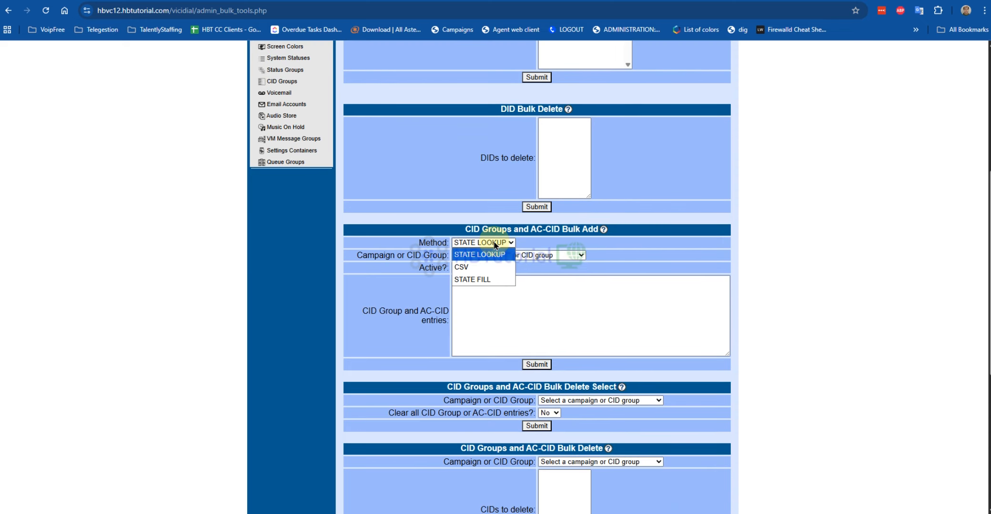
pyautogui.click(495, 254)
pyautogui.click(499, 255)
pyautogui.click(508, 330)
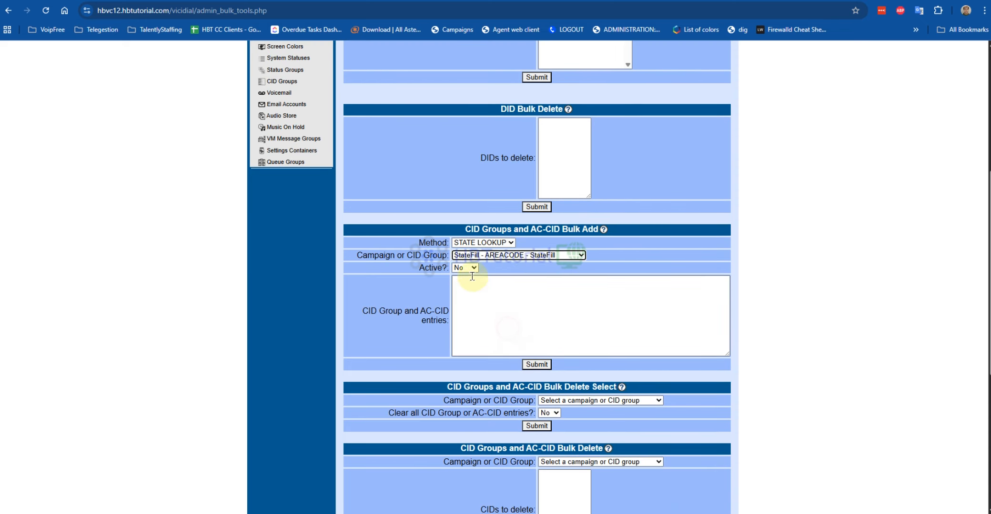
pyautogui.click(466, 268)
pyautogui.click(481, 292)
# - Paste the copied CID numbers as entries and submit them for preview, then return to the form without confirming
pyautogui.click(505, 298)
pyautogui.hotkey('ctrl', 'v')
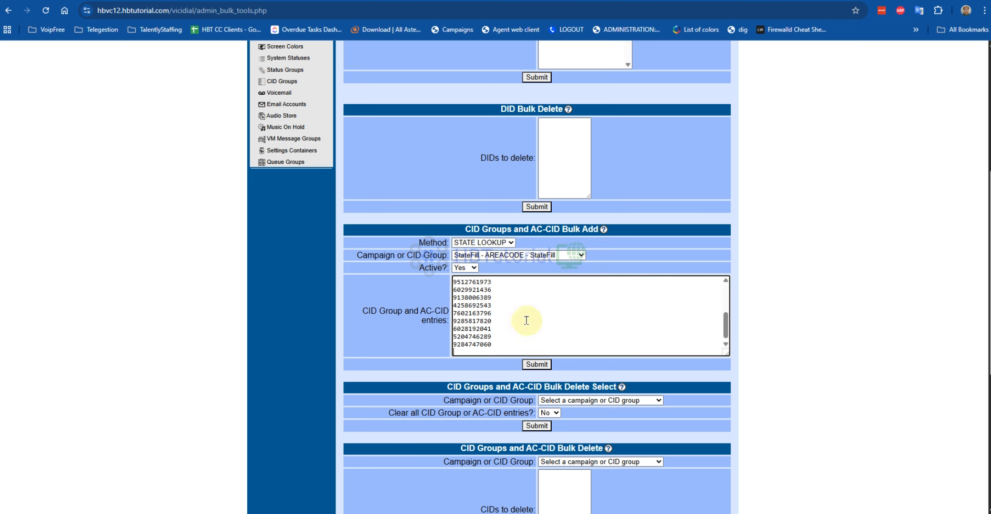
pyautogui.click(536, 364)
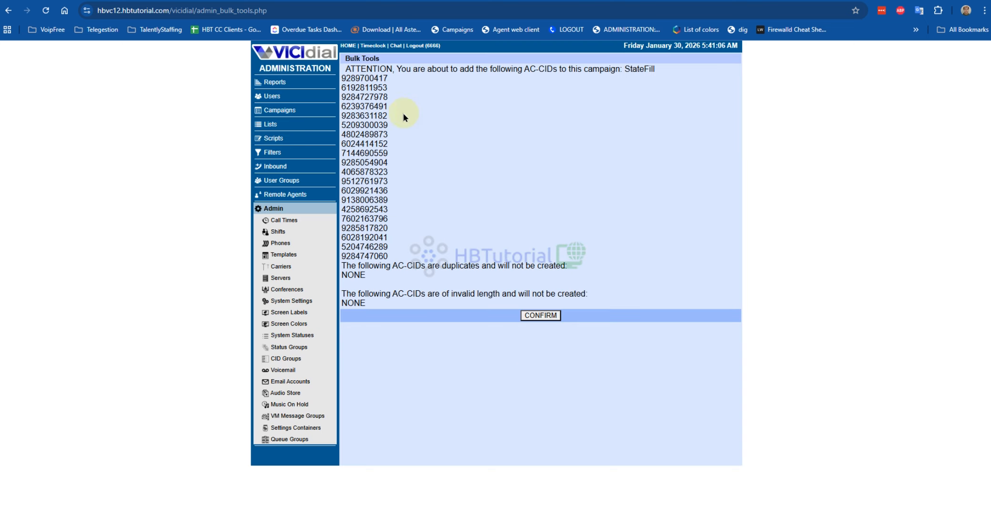
pyautogui.moveTo(411, 69); pyautogui.dragTo(652, 257)
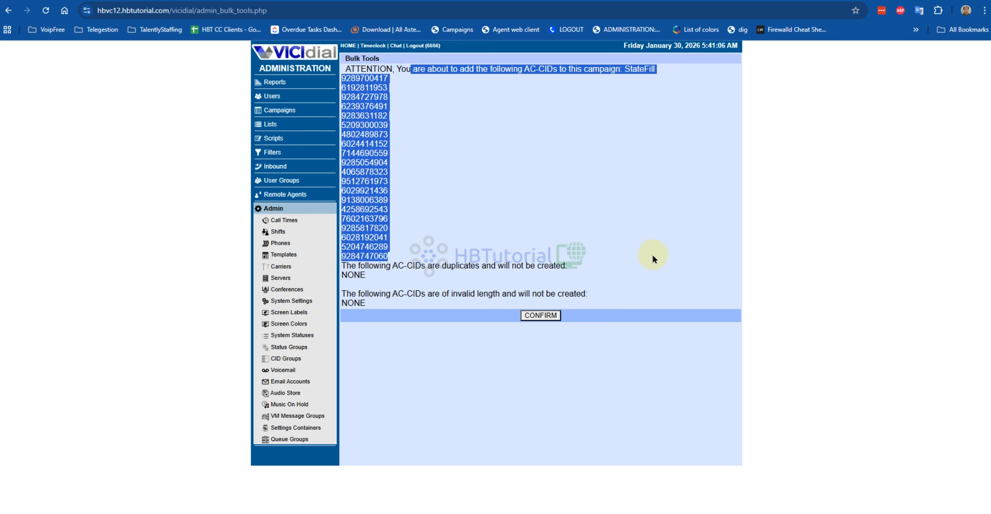
pyautogui.click(652, 252)
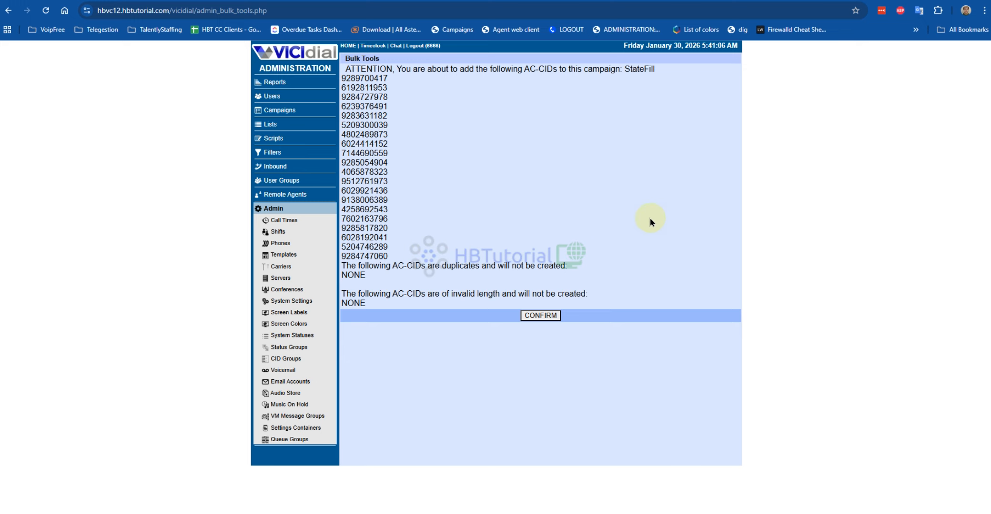
pyautogui.click(7, 11)
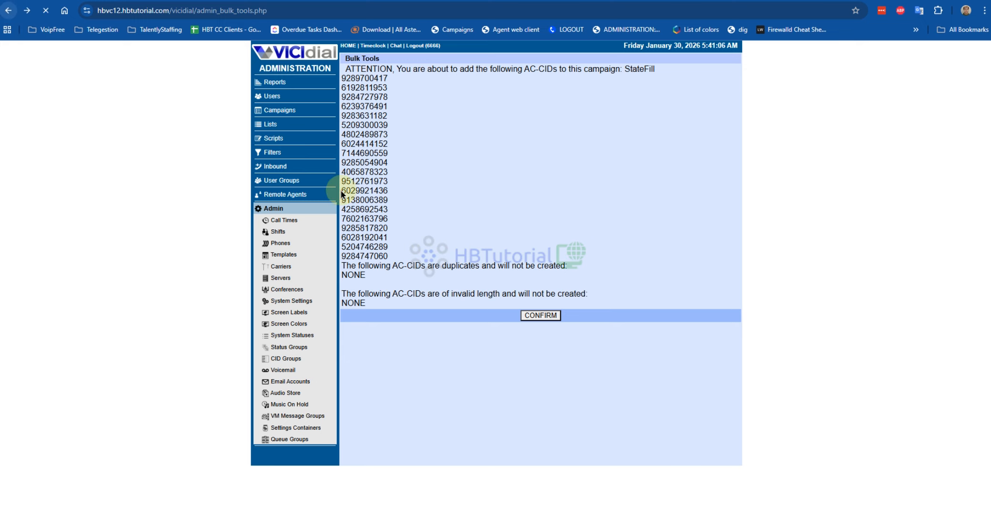
# - Change the bulk add method to STATE FILL, submit the StateFill entries and confirm adding the AC-CIDs
pyautogui.click(504, 244)
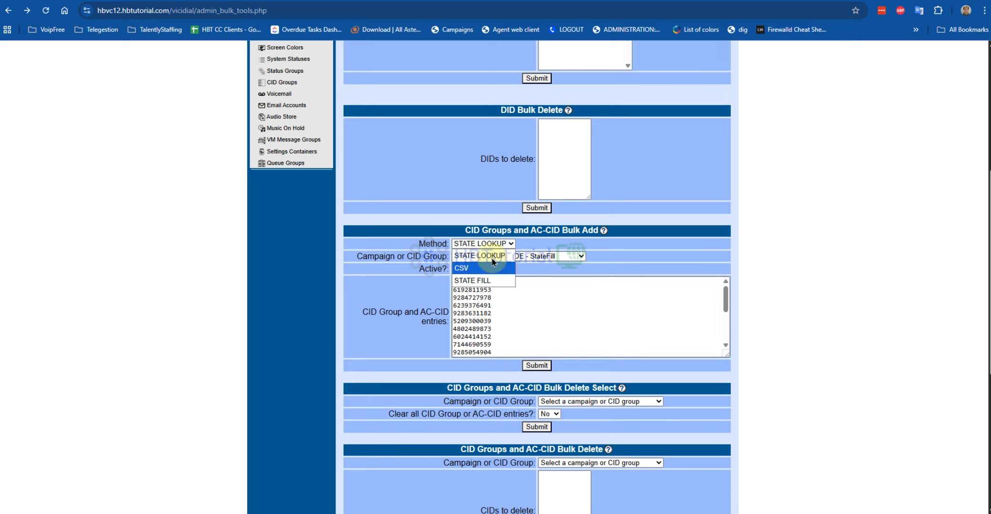
pyautogui.click(504, 245)
pyautogui.click(504, 244)
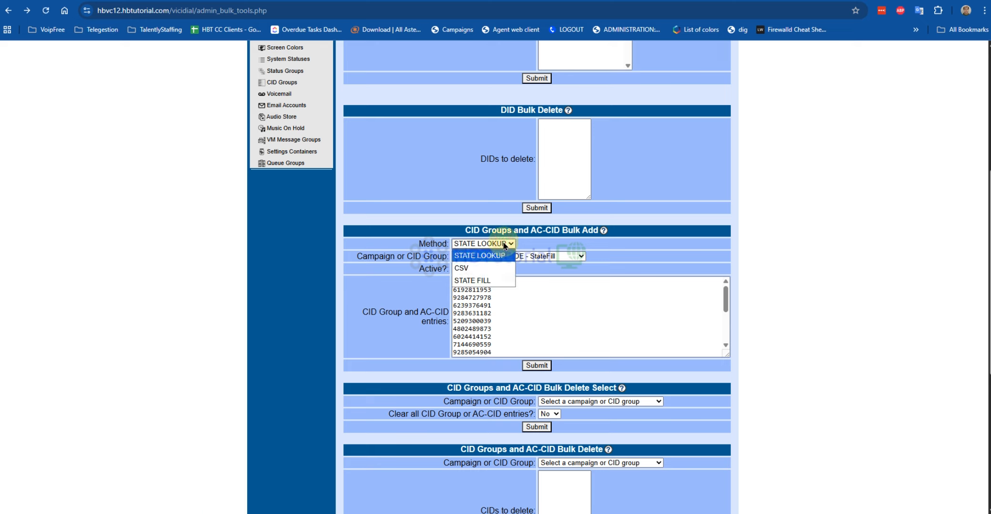
pyautogui.click(484, 281)
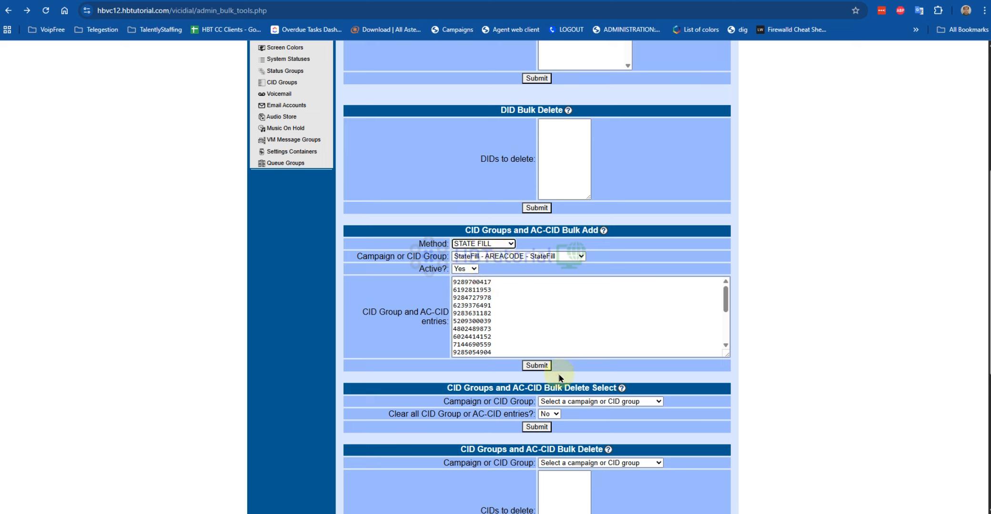
pyautogui.click(538, 365)
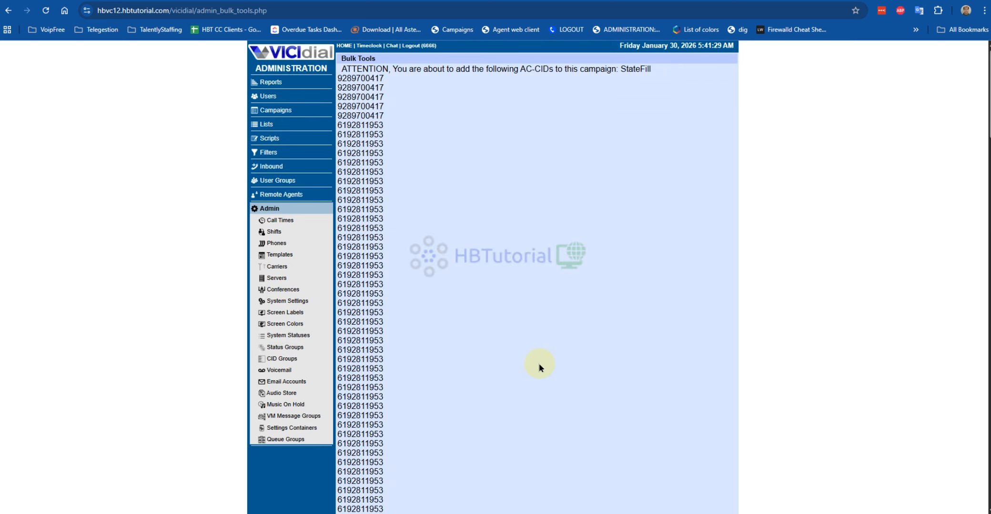
pyautogui.moveTo(989, 62); pyautogui.dragTo(984, 509)
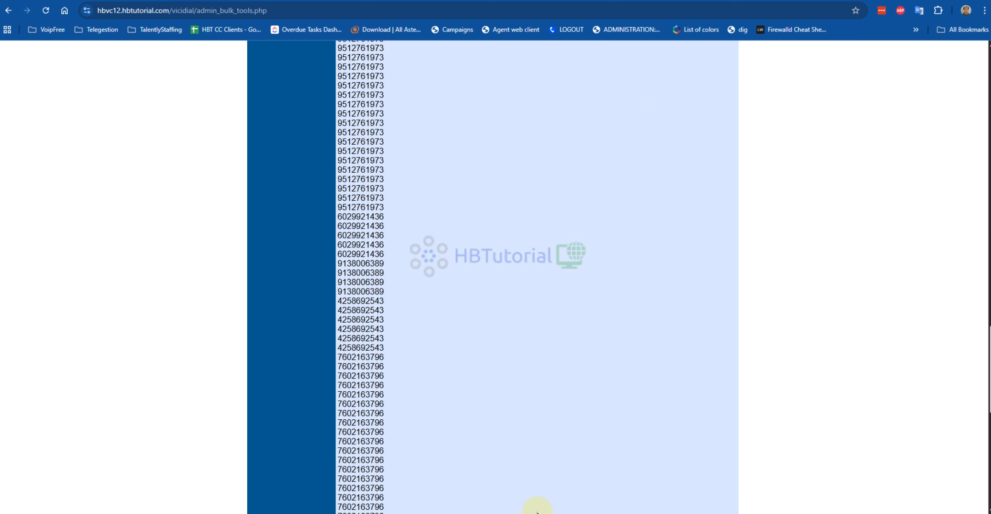
pyautogui.scroll(-10, 536, 512)
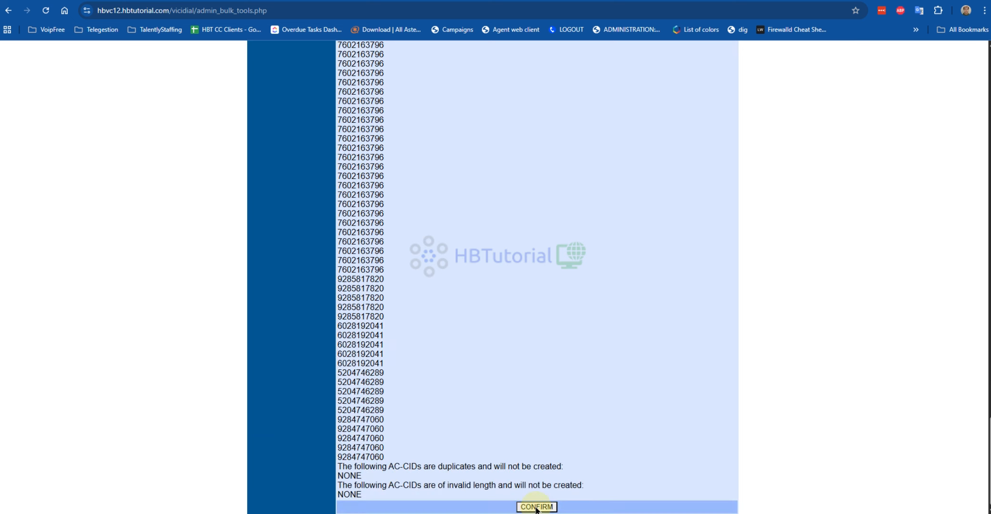
pyautogui.click(536, 507)
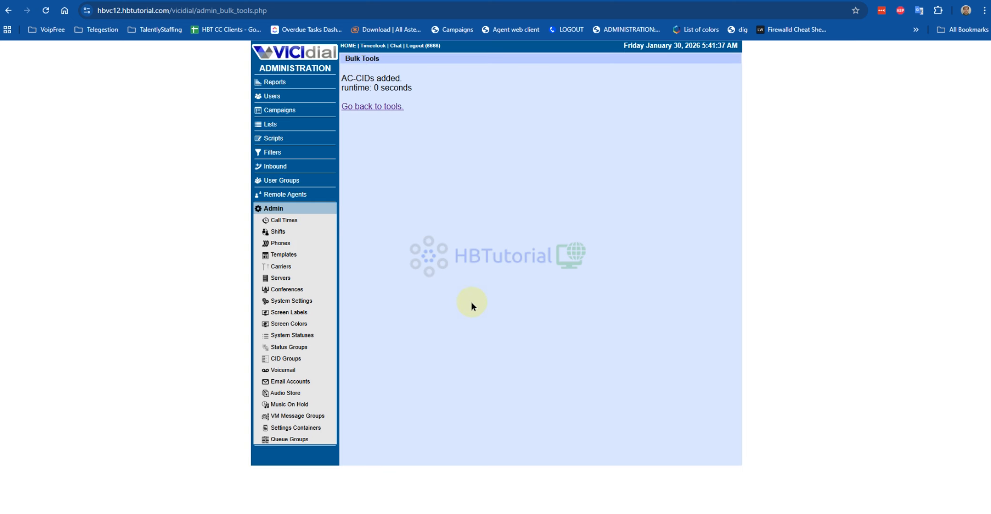
# - Return to the bulk tools and set the AC-CID Bulk Add to STATE LOOKUP for the AreaCode group, with Active Yes
pyautogui.click(384, 107)
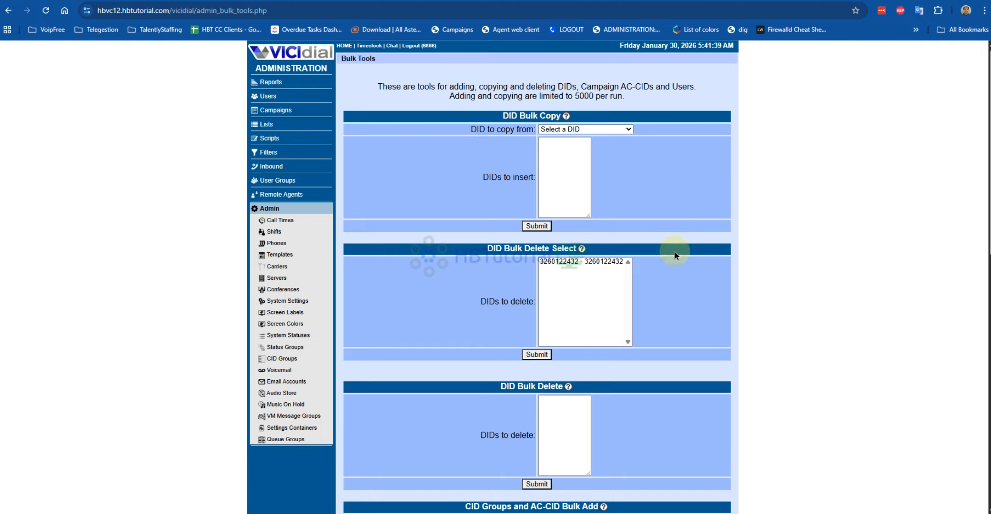
pyautogui.scroll(-8, 676, 247)
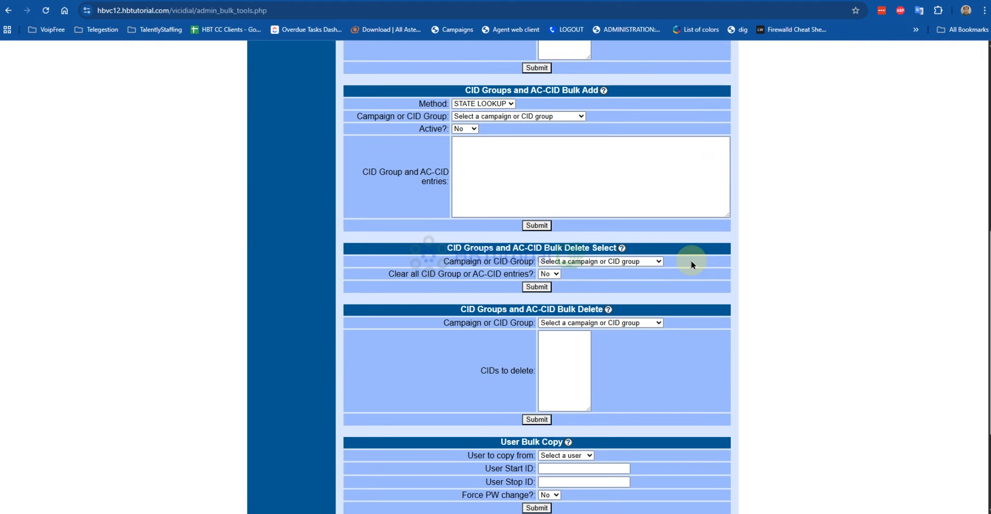
pyautogui.click(494, 104)
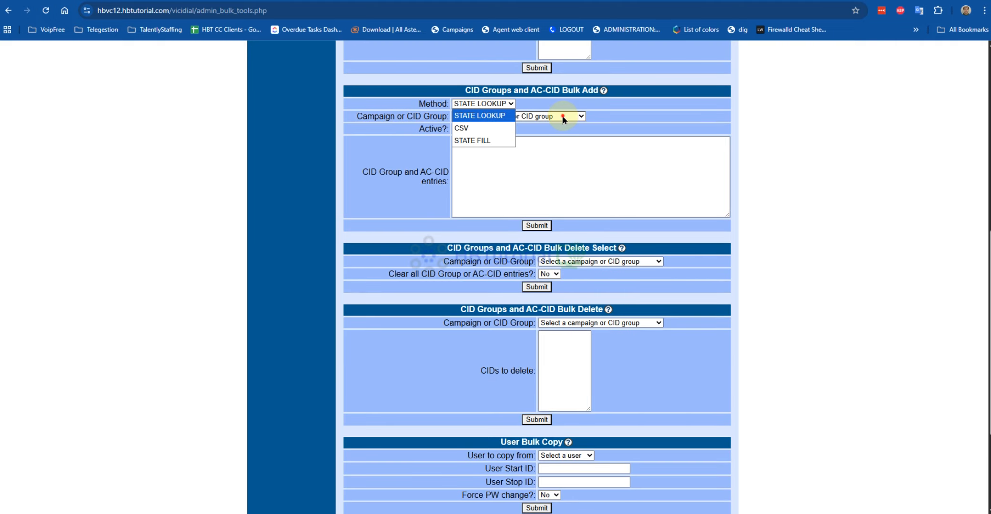
pyautogui.click(563, 116)
pyautogui.click(549, 171)
pyautogui.click(465, 128)
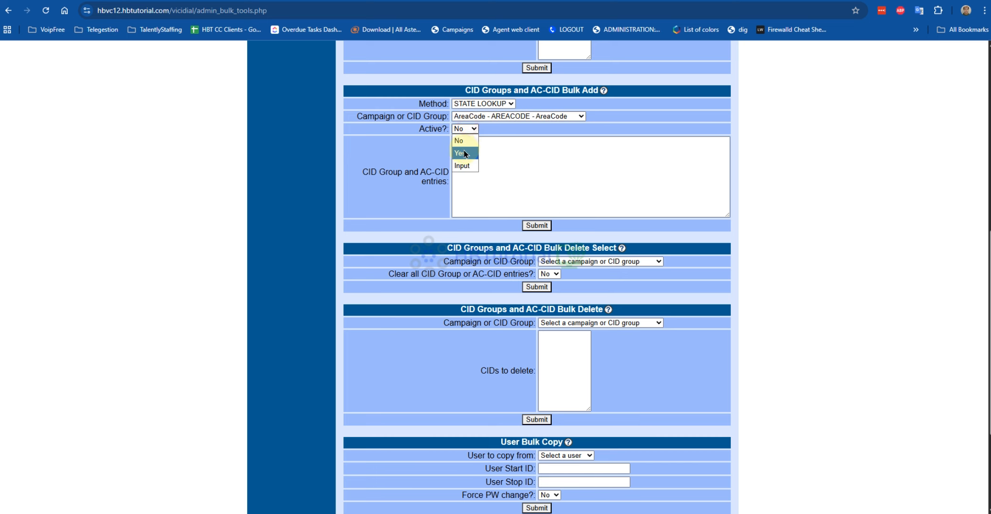
pyautogui.click(464, 148)
# - Paste the copied CID numbers as entries, submit them and confirm adding them to the AreaCode group
pyautogui.click(482, 155)
pyautogui.hotkey('ctrl', 'v')
pyautogui.click(536, 225)
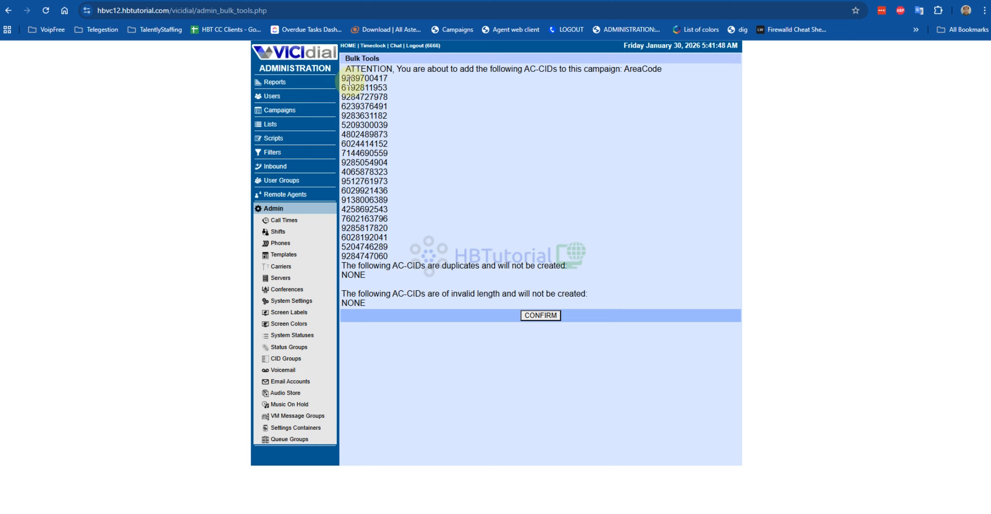
pyautogui.moveTo(355, 80); pyautogui.dragTo(575, 248)
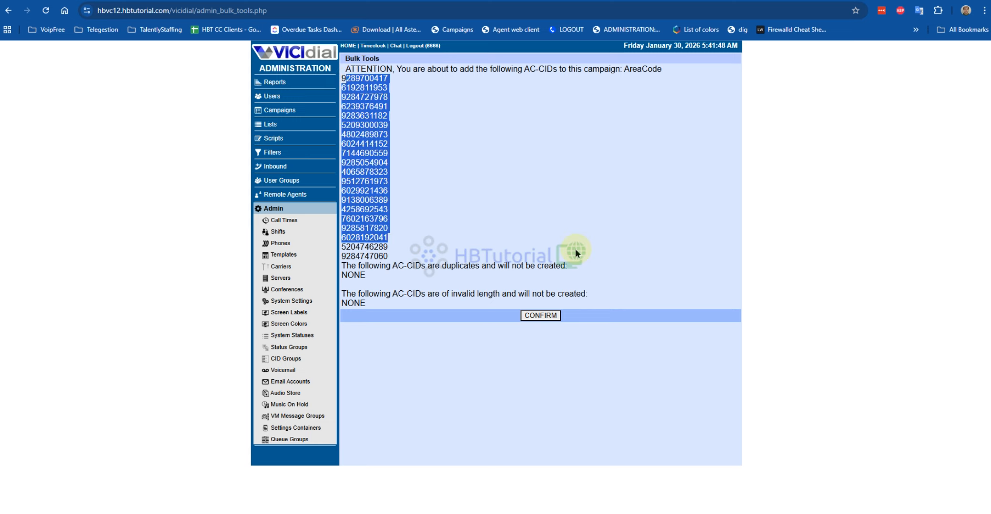
pyautogui.click(553, 318)
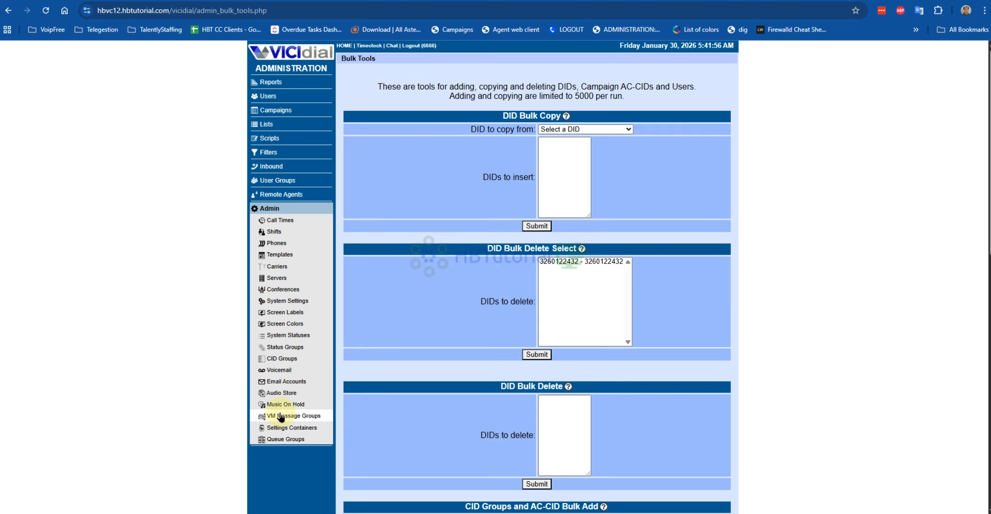
# - Open the AreaCode group from the CID Groups listing and examine how its area codes match the CID numbers
pyautogui.click(281, 358)
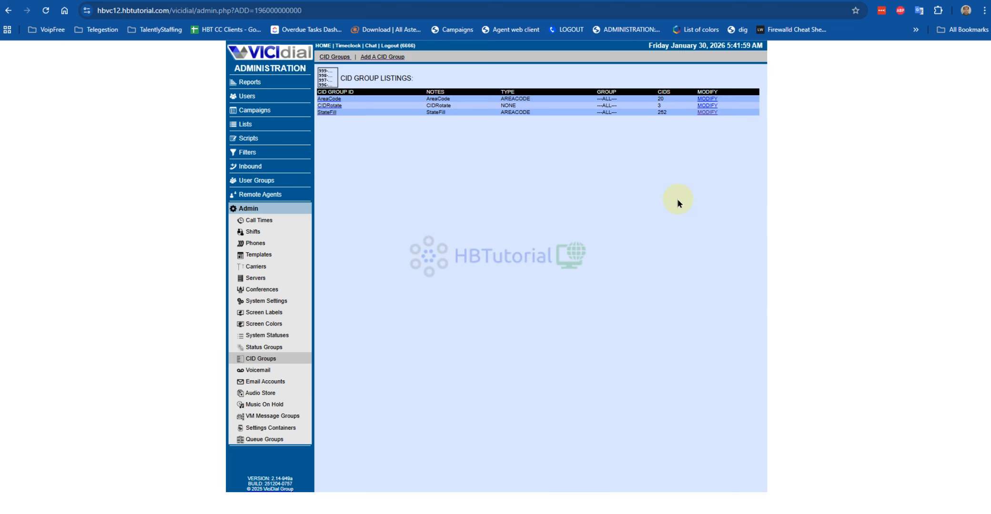
pyautogui.click(330, 99)
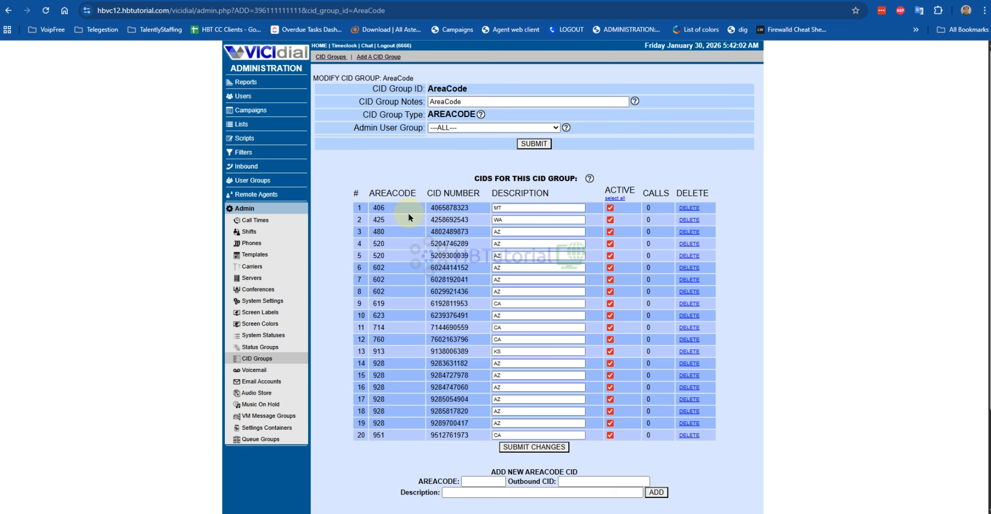
pyautogui.moveTo(429, 200); pyautogui.dragTo(447, 438)
pyautogui.click(447, 438)
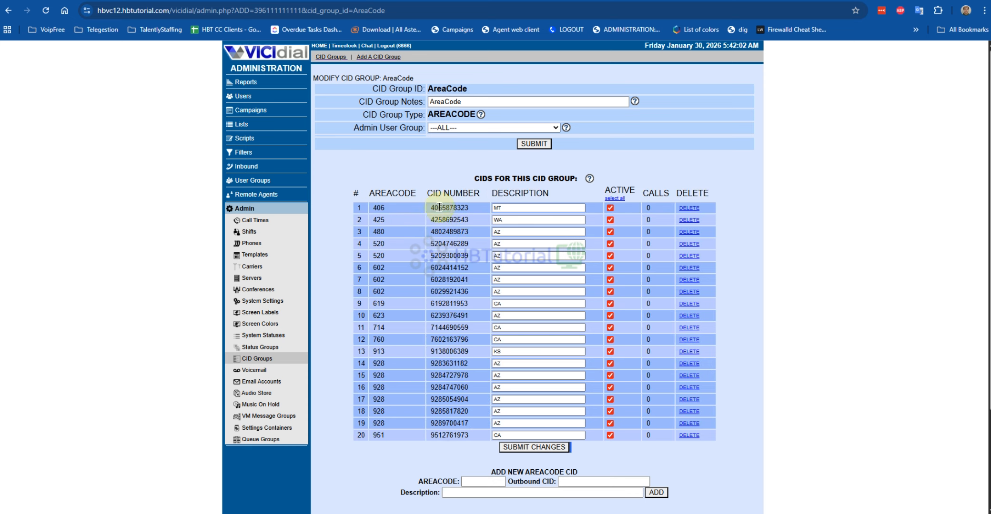
pyautogui.moveTo(384, 210); pyautogui.dragTo(671, 214)
pyautogui.click(441, 230)
pyautogui.moveTo(373, 220); pyautogui.dragTo(465, 221)
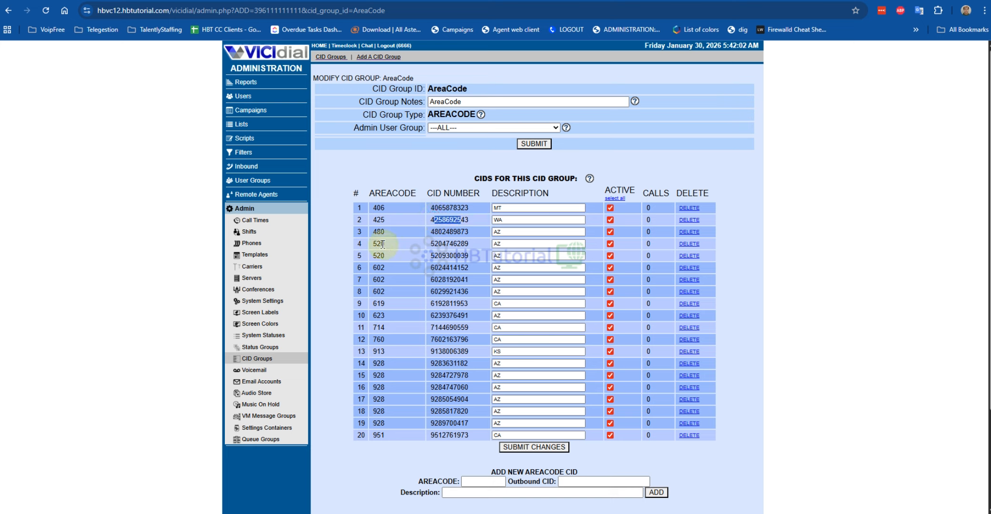
pyautogui.moveTo(371, 243); pyautogui.dragTo(446, 258)
pyautogui.click(395, 267)
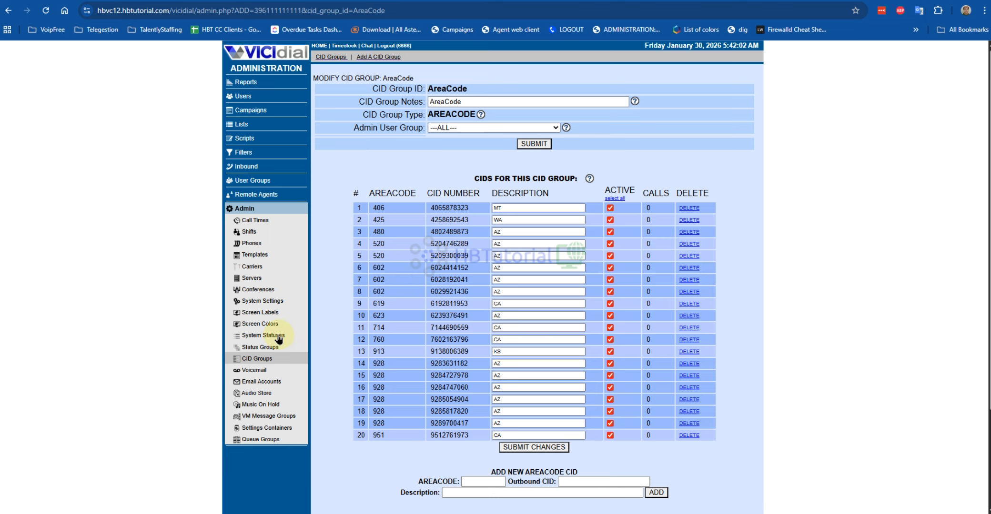
# - Open the StateFill group from the CID Groups listing and examine the CID number and state assigned to area code 209
pyautogui.click(248, 360)
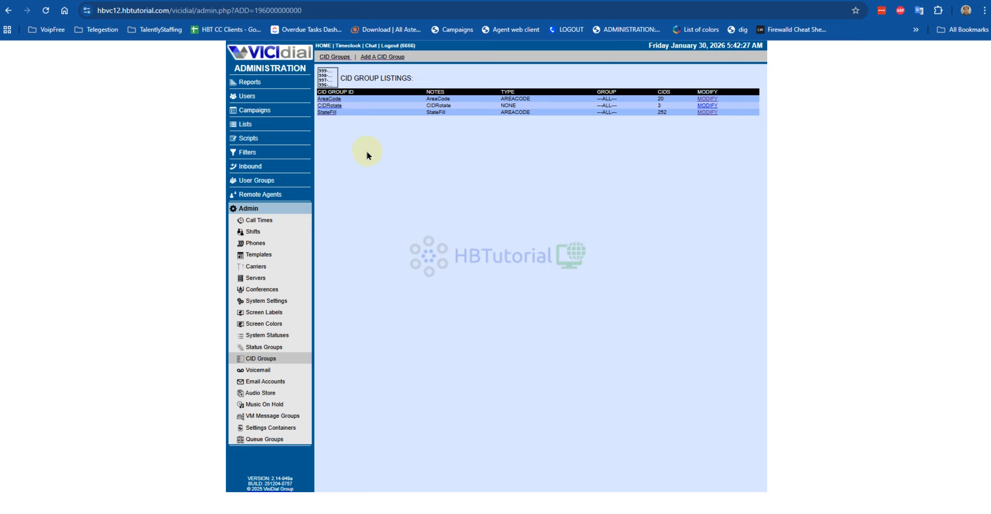
pyautogui.click(328, 115)
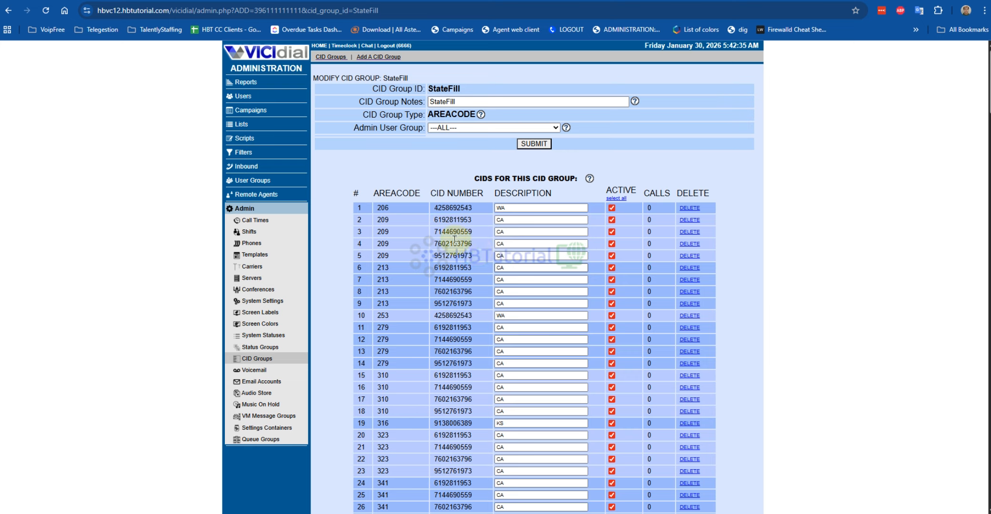
pyautogui.click(488, 221)
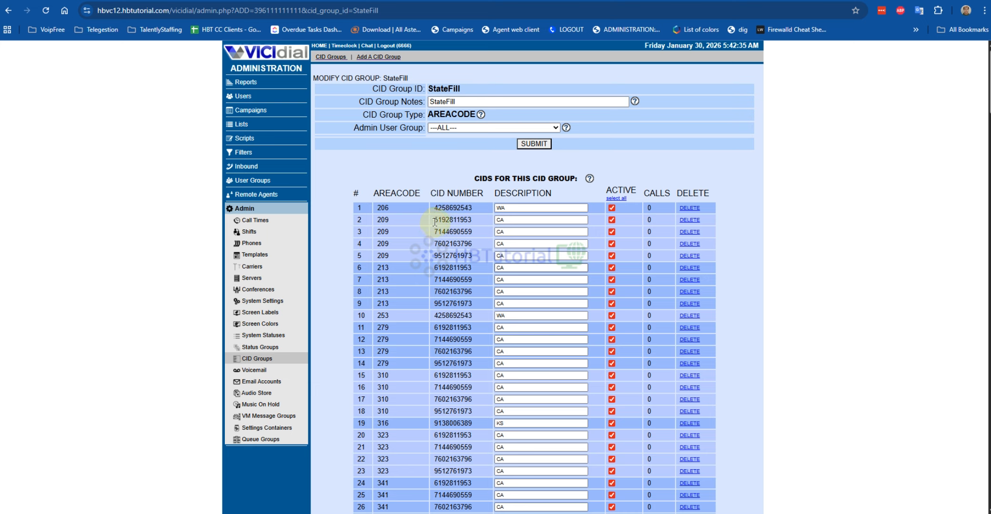
pyautogui.press('Tab')
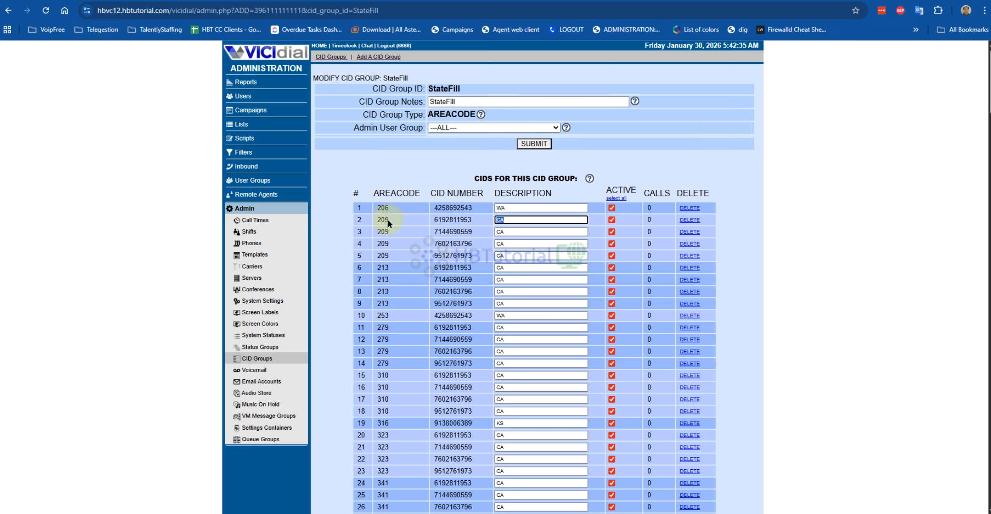
pyautogui.click(483, 219)
pyautogui.moveTo(446, 219); pyautogui.dragTo(433, 219)
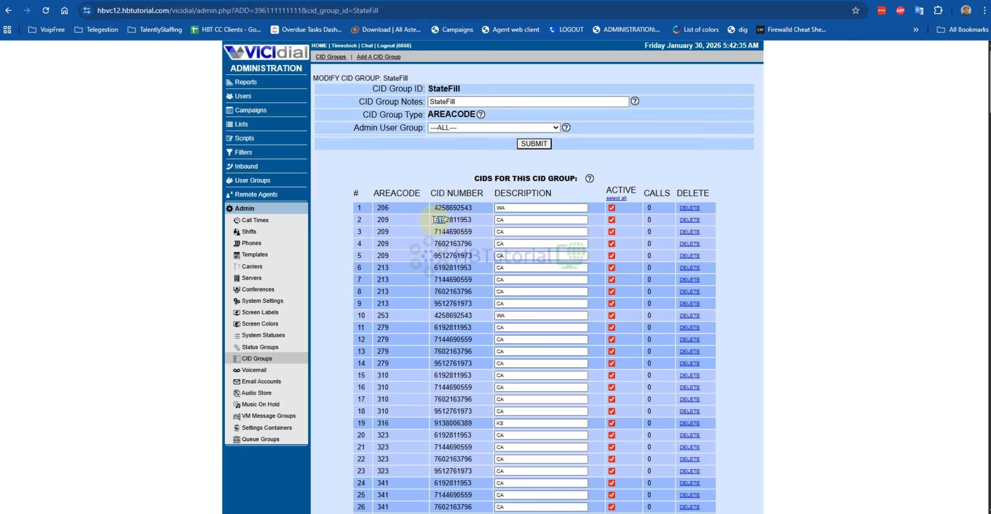
# - Copy the 619 prefix from the first area code 209 CID number and search for it on the AreaCodeLocations page
pyautogui.rightClick(437, 221)
pyautogui.click(469, 235)
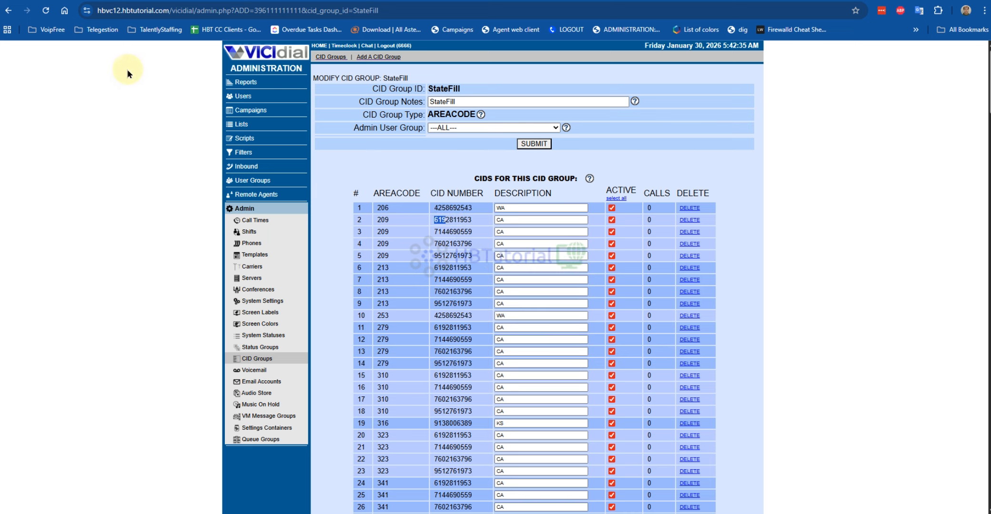
pyautogui.click(926, 0)
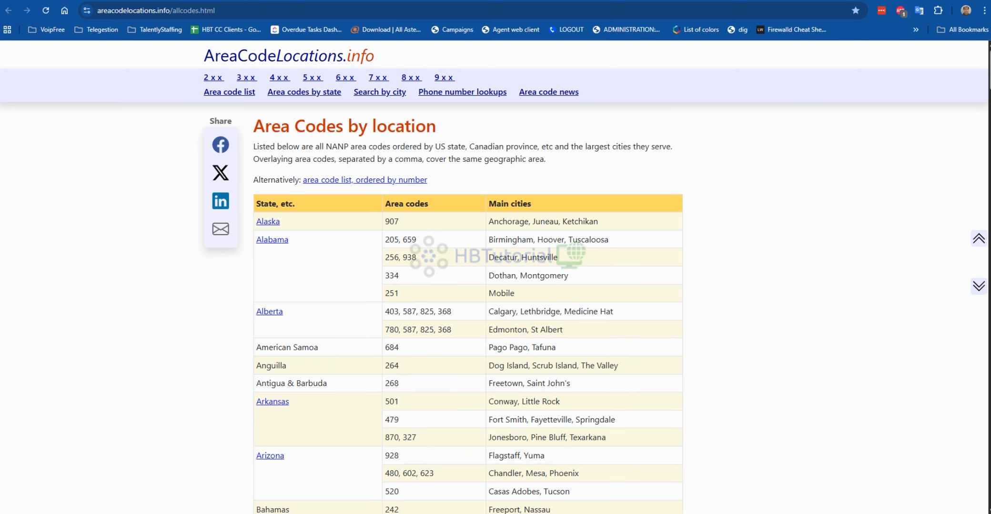
pyautogui.hotkey('ctrl', 'f')
pyautogui.hotkey('ctrl', 'v')
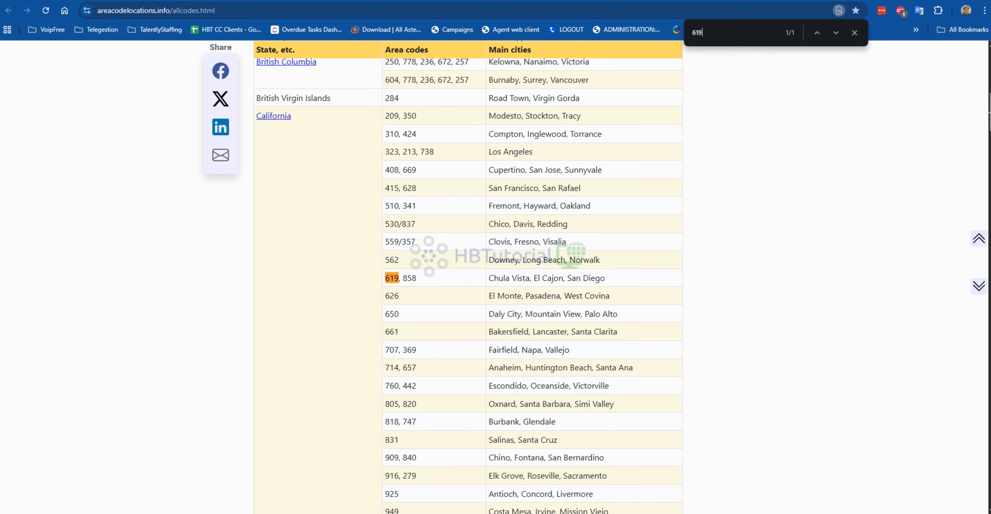
# - Copy area code 209 from the StateFill group and look it up on the AreaCodeLocations page to compare its state
pyautogui.click(127, 0)
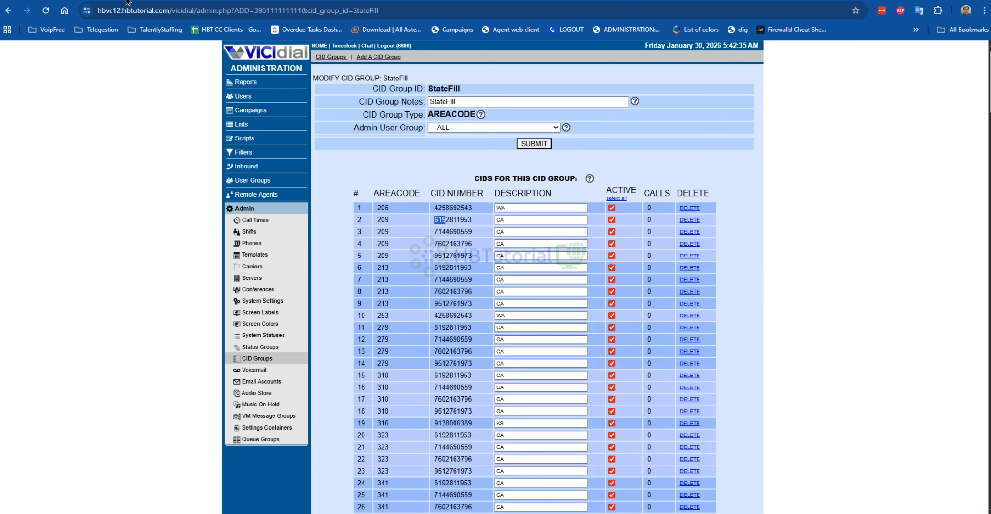
pyautogui.doubleClick(381, 220)
pyautogui.rightClick(382, 219)
pyautogui.click(404, 231)
pyautogui.click(209, 1)
pyautogui.moveTo(711, 28); pyautogui.dragTo(652, 26)
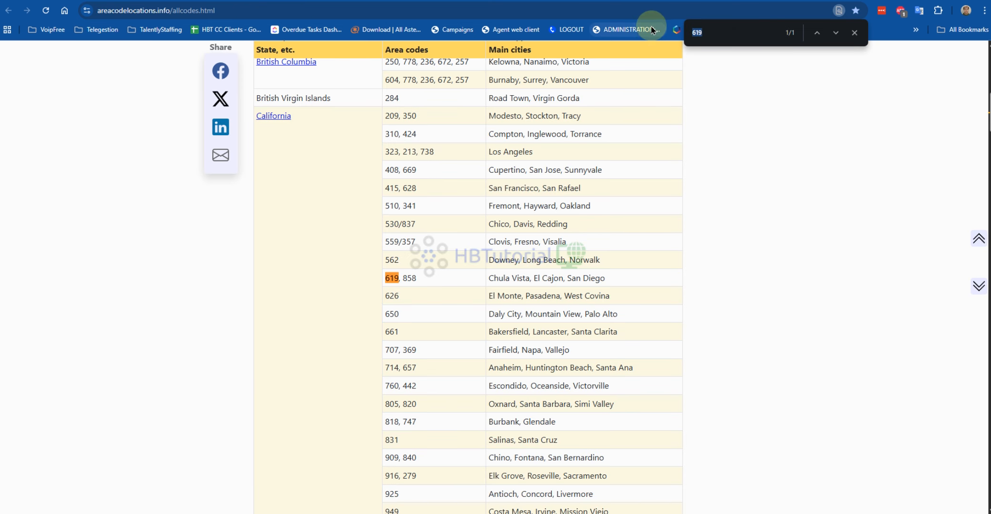
pyautogui.write('v')
pyautogui.moveTo(719, 34); pyautogui.dragTo(569, 8)
pyautogui.hotkey('ctrl', 'v')
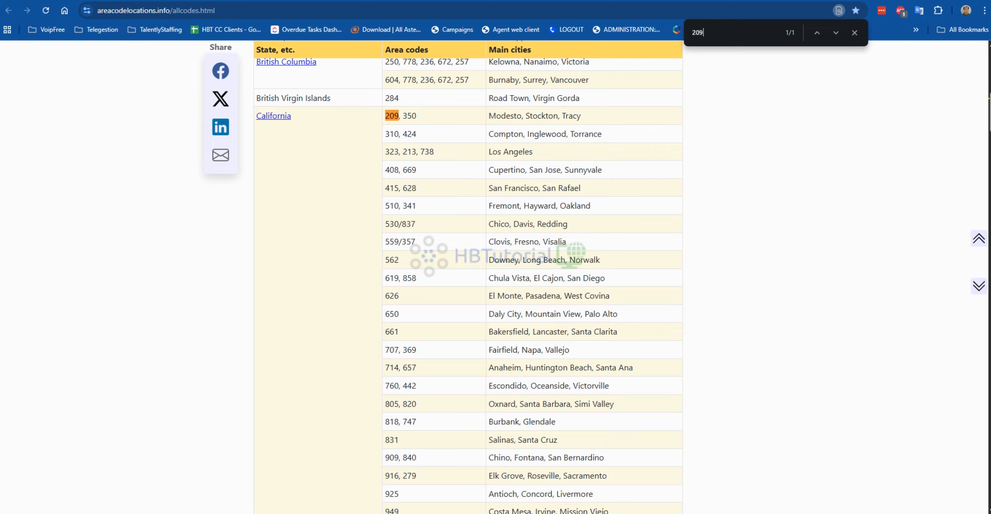
# - Return to the StateFill group and examine which CID numbers are assigned to area codes 209 and 213
pyautogui.click(57, 0)
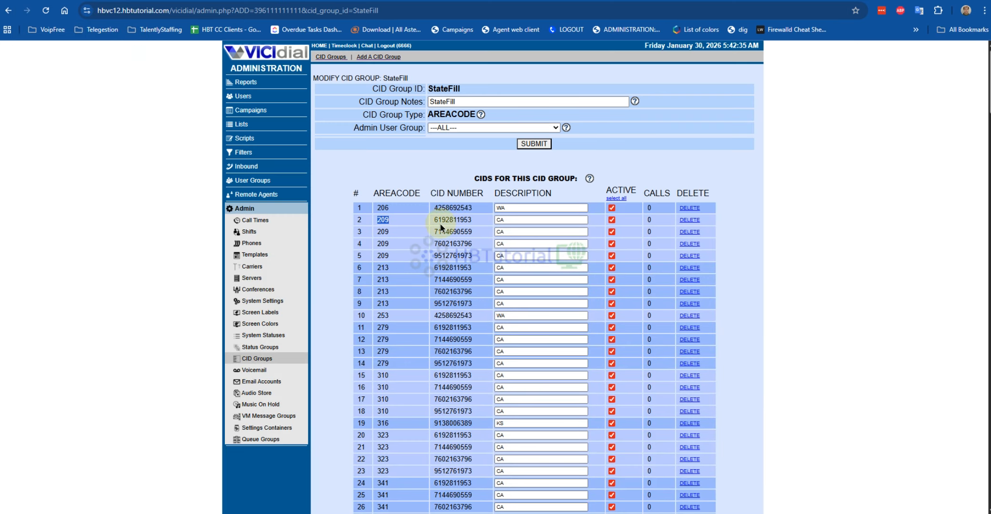
pyautogui.moveTo(434, 220); pyautogui.dragTo(474, 257)
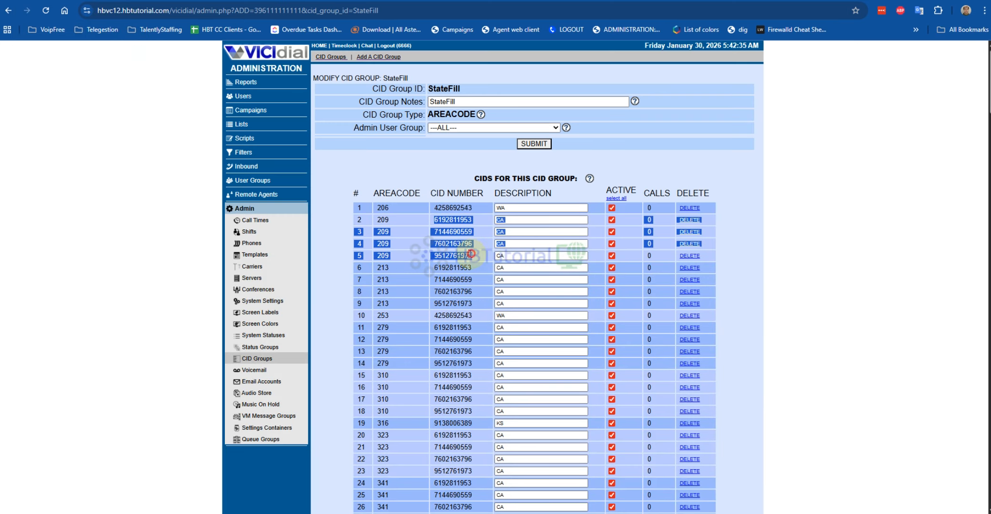
pyautogui.click(472, 265)
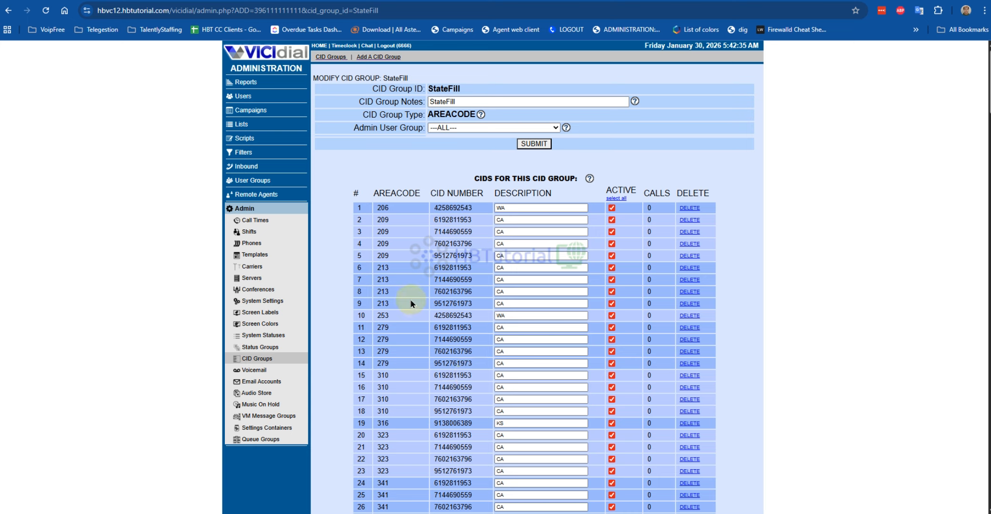
pyautogui.doubleClick(383, 278)
pyautogui.moveTo(433, 232); pyautogui.dragTo(474, 235)
pyautogui.click(436, 279)
pyautogui.moveTo(437, 279); pyautogui.dragTo(487, 280)
pyautogui.click(472, 312)
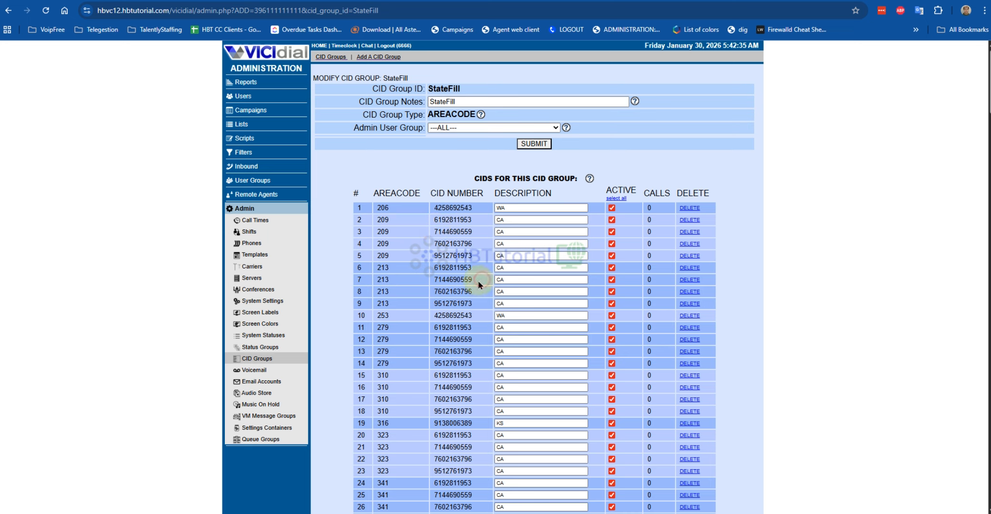
# - Examine the full StateFill CID list to see how the same numbers repeat across each state's area codes
pyautogui.scroll(-10, 470, 312)
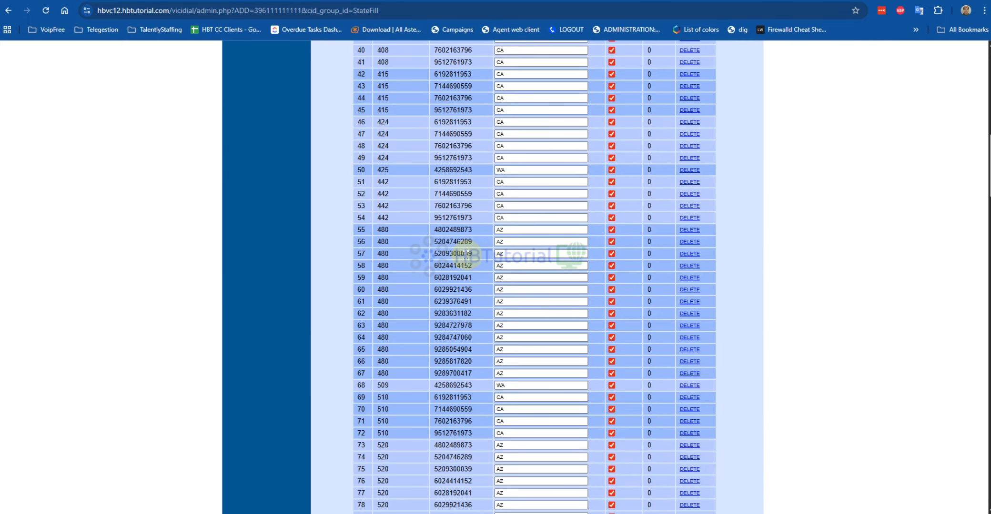
pyautogui.scroll(-10, 462, 366)
pyautogui.scroll(20, 461, 367)
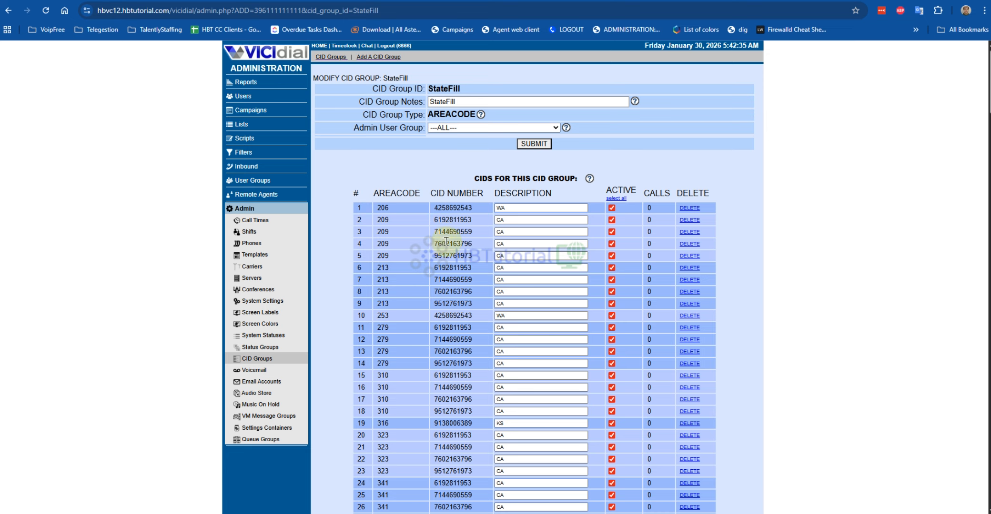
pyautogui.moveTo(437, 232); pyautogui.dragTo(483, 355)
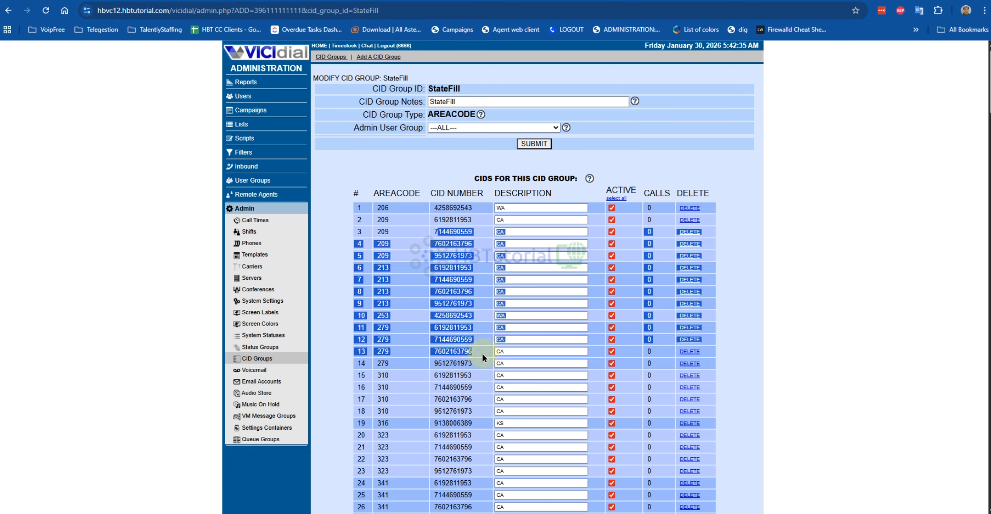
pyautogui.click(482, 353)
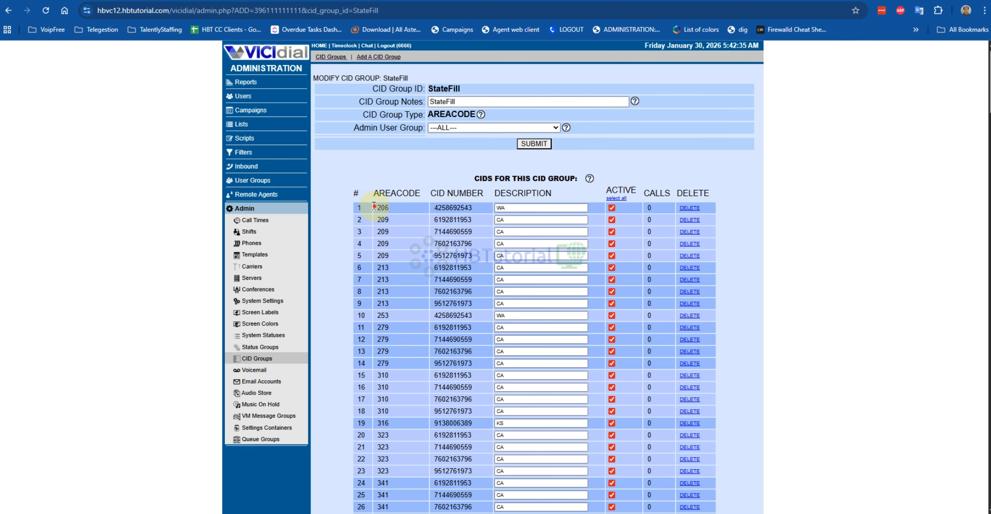
pyautogui.moveTo(374, 206); pyautogui.dragTo(397, 235)
pyautogui.moveTo(453, 395); pyautogui.dragTo(465, 469)
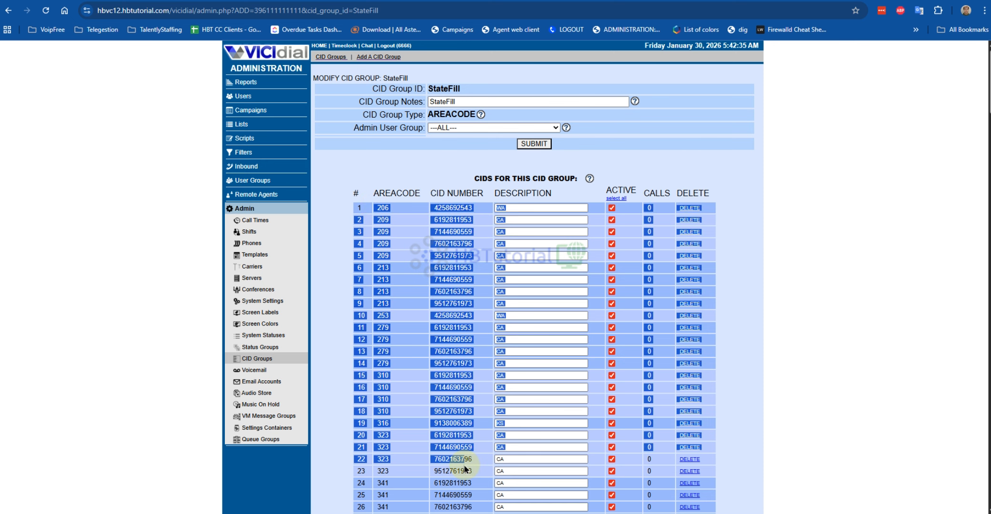
pyautogui.moveTo(466, 469); pyautogui.dragTo(445, 387)
pyautogui.scroll(-20, 442, 376)
pyautogui.scroll(16, 438, 372)
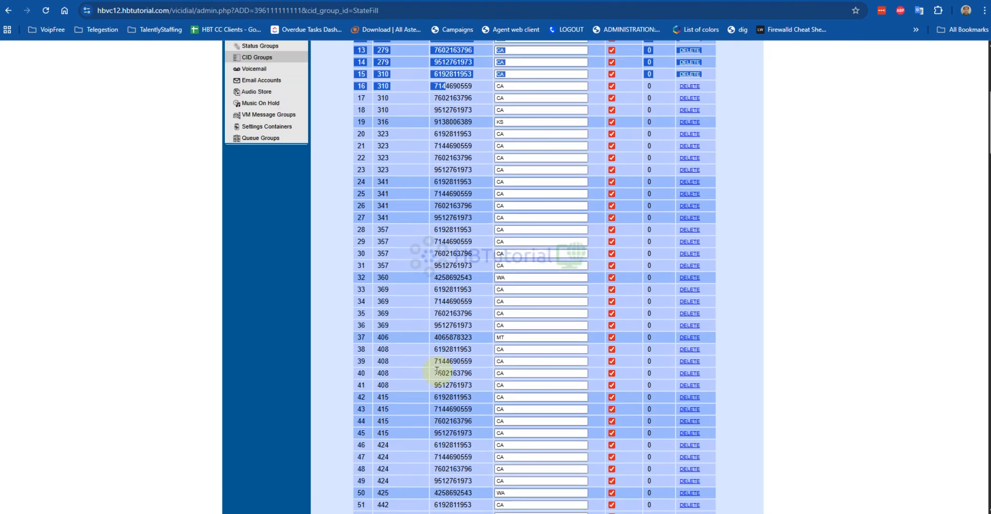
pyautogui.scroll(6, 437, 371)
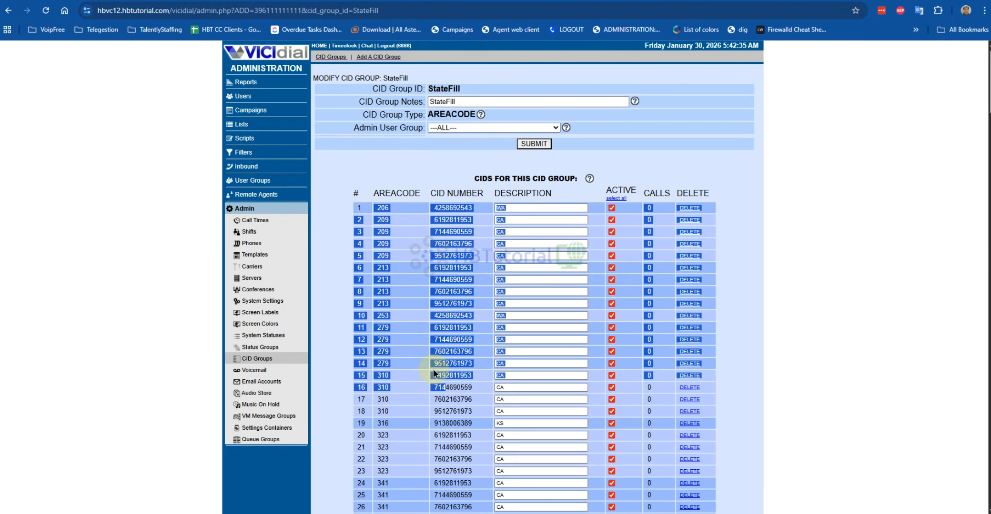
pyautogui.click(434, 167)
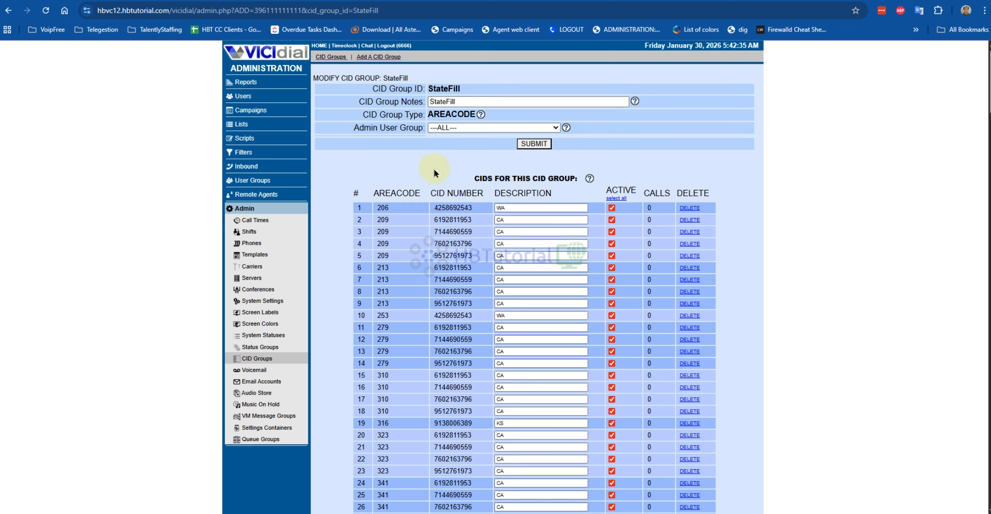
# - Check the CIDRotate group from the CID Groups listing, and go to the bulk tools in Admin Utilities
pyautogui.click(248, 360)
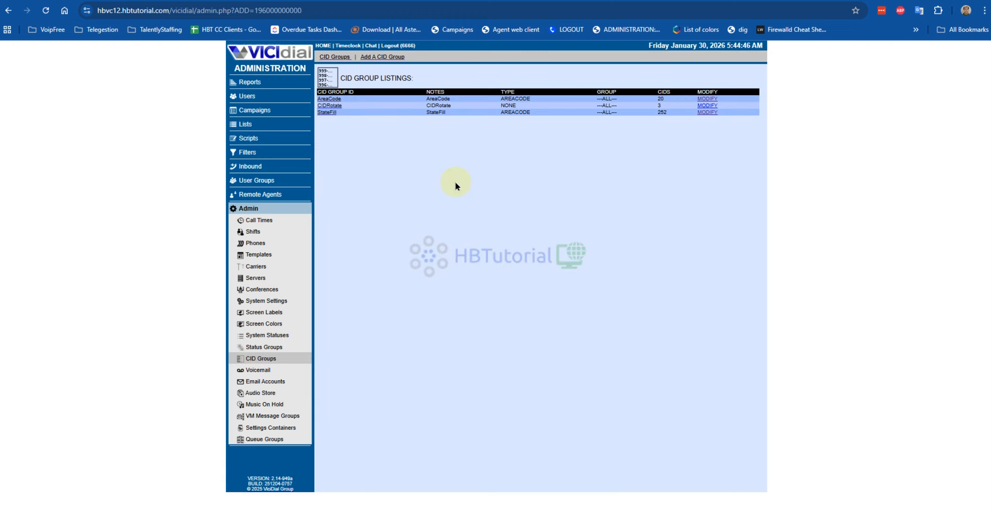
pyautogui.click(328, 106)
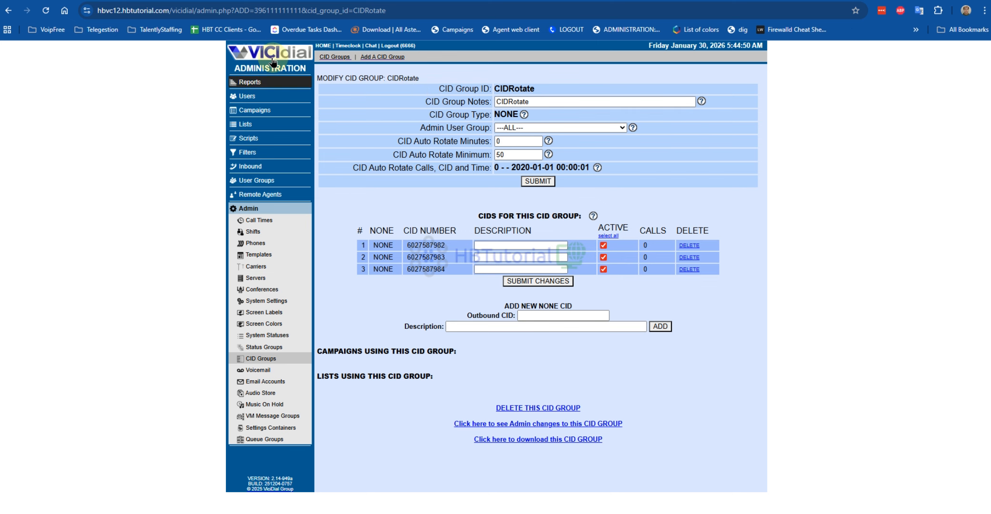
pyautogui.click(253, 81)
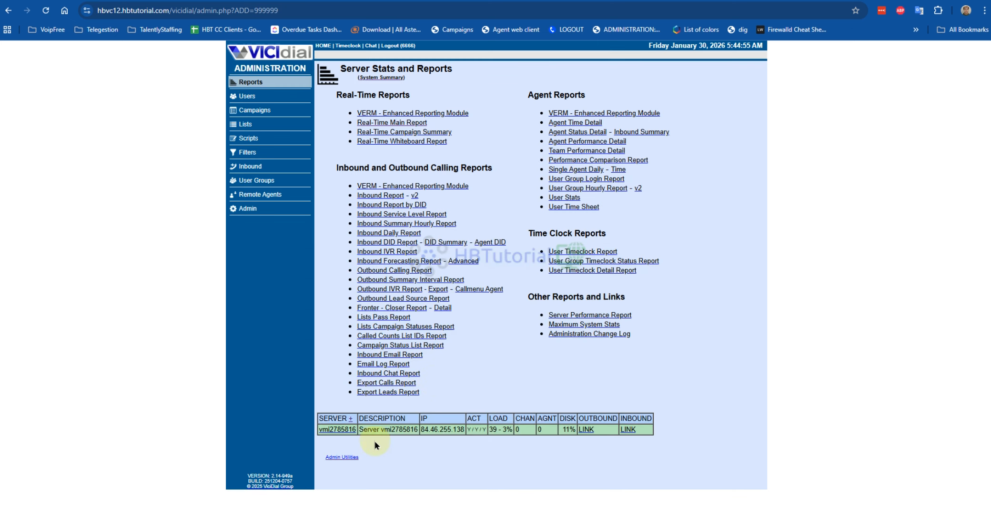
pyautogui.click(341, 458)
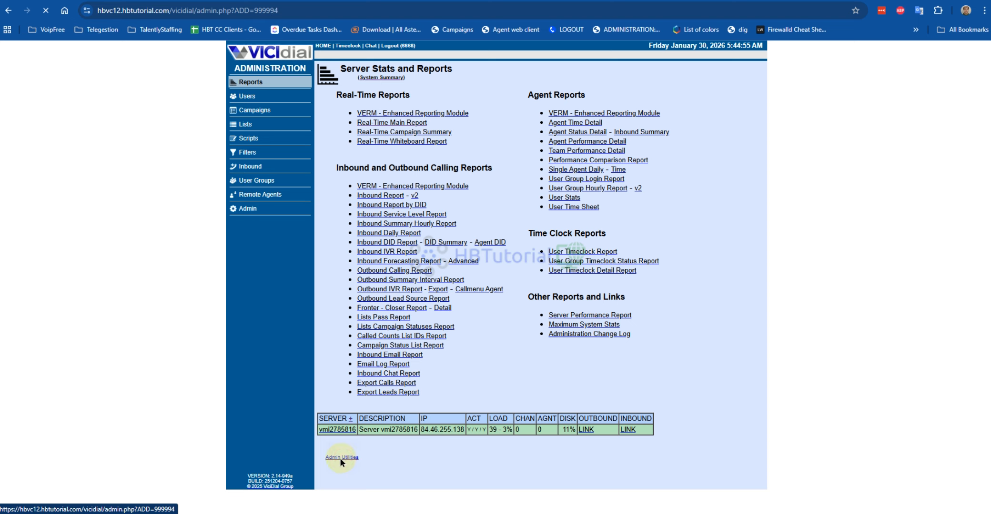
pyautogui.click(369, 386)
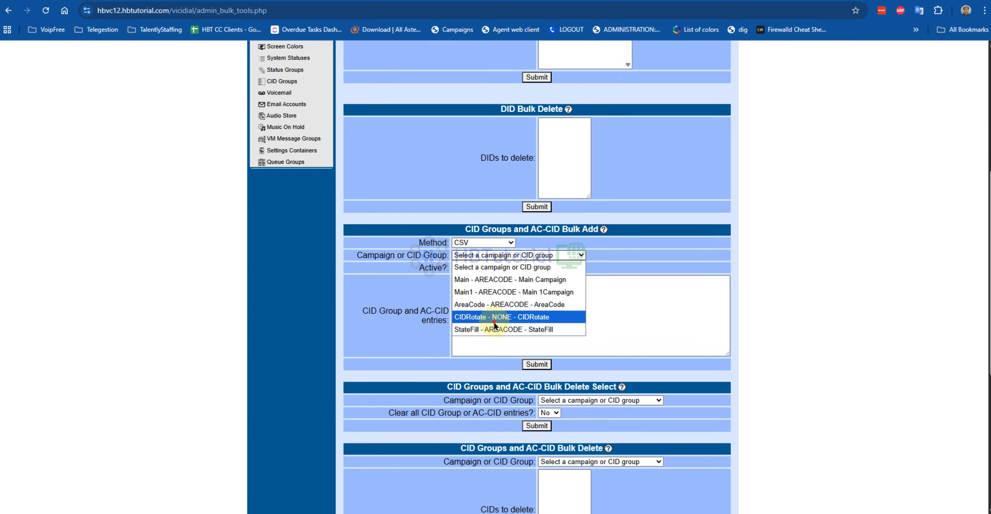
# - Choose the CIDRotate group for the CSV-method CID Groups and AC-CID Bulk Add, with Active set to Yes
pyautogui.click(498, 319)
pyautogui.click(465, 268)
pyautogui.click(463, 292)
# - Copy the whole list of CID numbers from the text file and paste it into the bulk add entries
pyautogui.hotkey('alt', 'Tab')
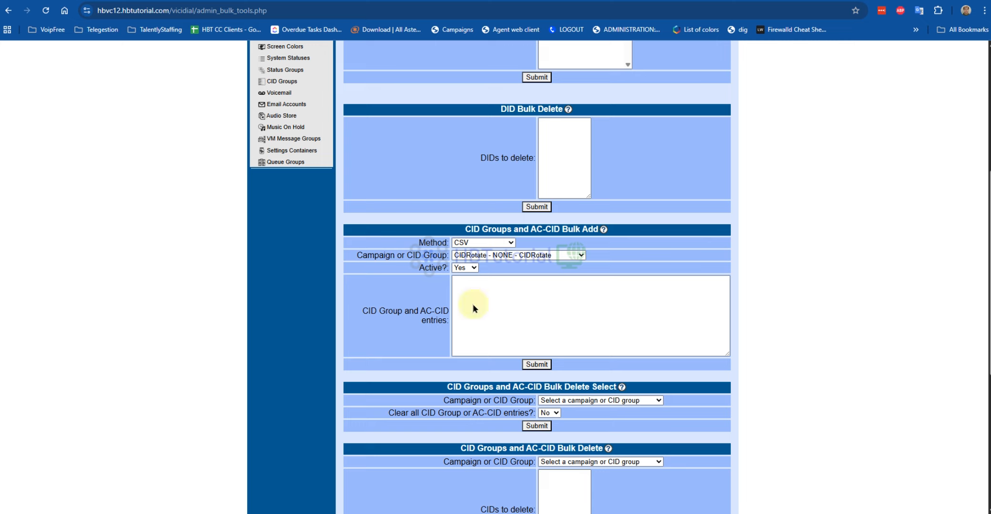
pyautogui.click(500, 314)
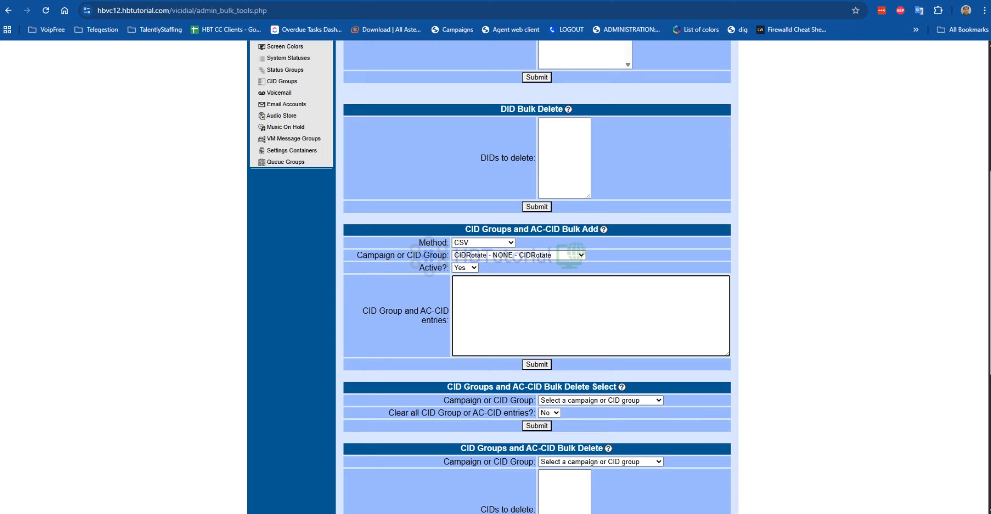
pyautogui.hotkey('alt', 'Tab')
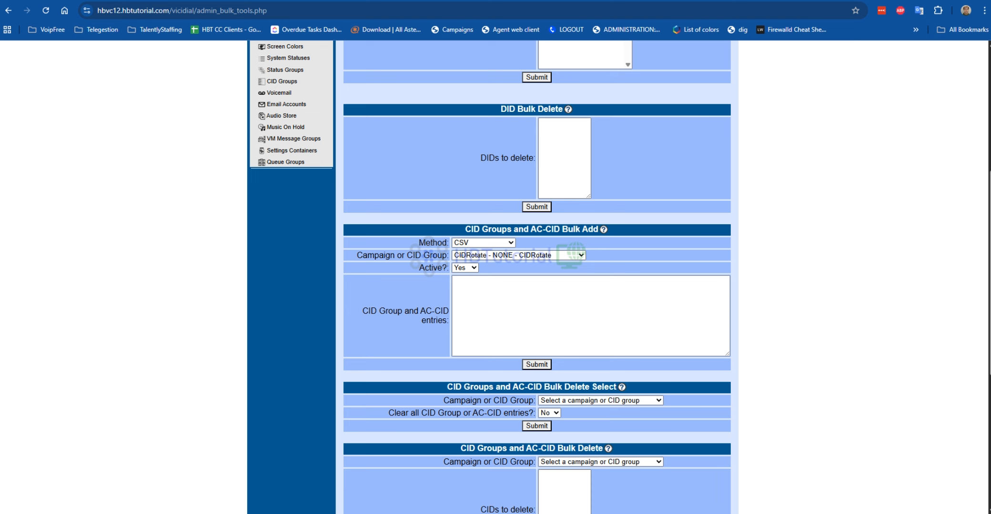
pyautogui.hotkey('alt', 'Tab')
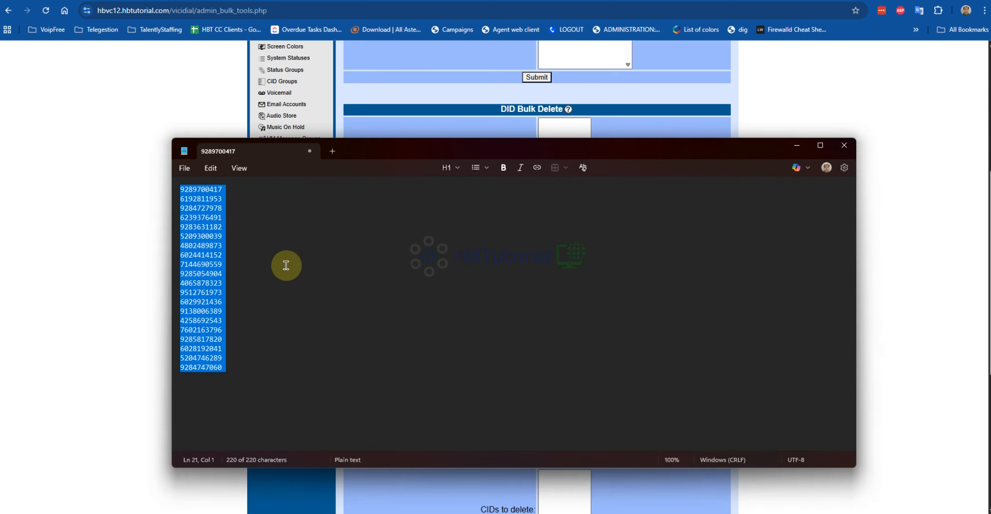
pyautogui.click(283, 266)
pyautogui.moveTo(257, 379); pyautogui.dragTo(181, 192)
pyautogui.click(47, 195)
pyautogui.click(552, 334)
pyautogui.hotkey('ctrl', 'v')
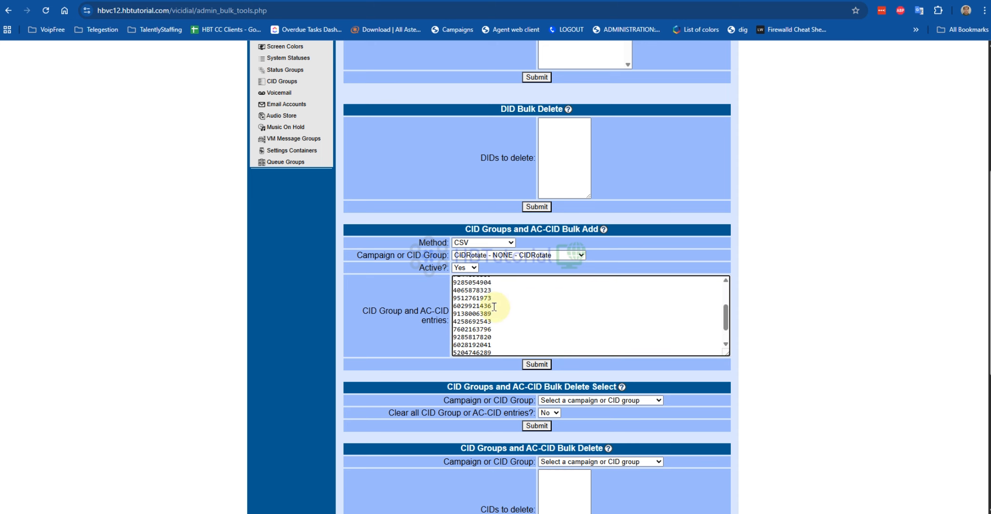
# - Put a comma in front of every pasted CID number so each line is a CSV entry with an empty first field
pyautogui.scroll(-2, 759, 324)
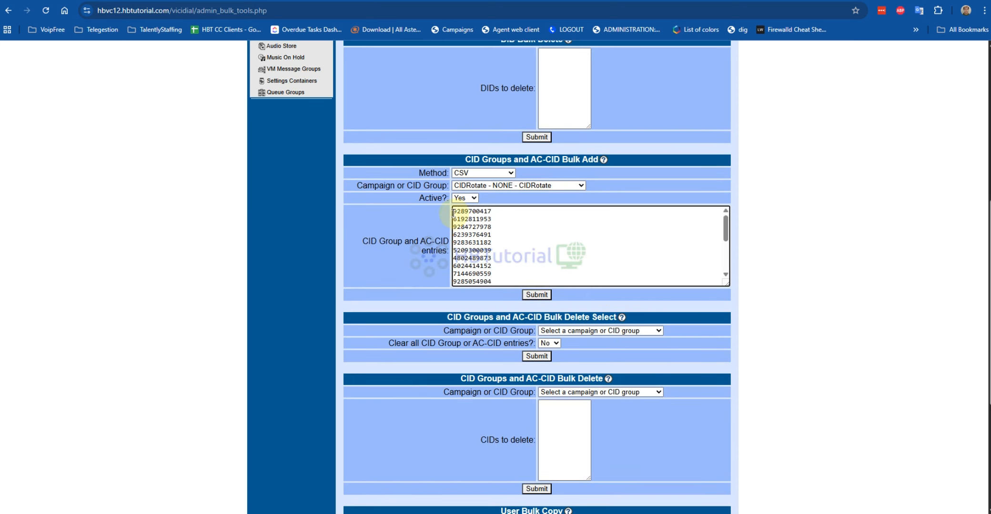
pyautogui.click(577, 218)
pyautogui.press('Up')
pyautogui.press('Home')
pyautogui.write(',')
pyautogui.press('Down')
pyautogui.press('Home')
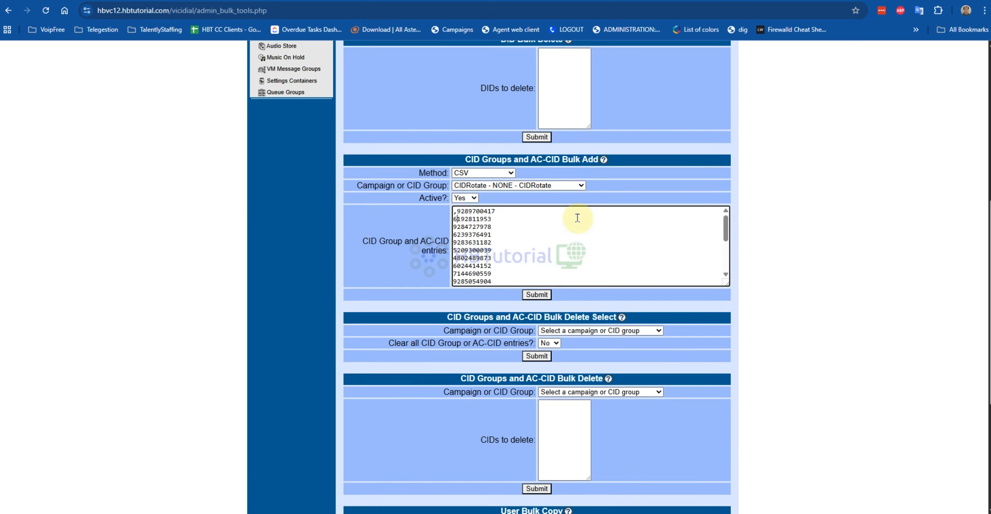
pyautogui.write(',')
pyautogui.press('End')
pyautogui.write(',,')
pyautogui.press('Down')
pyautogui.write(',')
pyautogui.press('Down')
pyautogui.press('Home')
pyautogui.write(',')
pyautogui.press('Down')
pyautogui.press('Home')
pyautogui.write(',')
pyautogui.press('Down')
pyautogui.press('Home')
pyautogui.write(',')
pyautogui.press('Down')
pyautogui.press('Home')
pyautogui.press(',')
pyautogui.press('Down')
pyautogui.press('Home')
pyautogui.write(',')
pyautogui.press('Down')
pyautogui.press('Home')
pyautogui.write(',')
pyautogui.press('Down')
pyautogui.press('Home')
pyautogui.write(',')
pyautogui.press('Down')
pyautogui.press('Home')
pyautogui.write(',')
pyautogui.press('Down')
pyautogui.press('Home')
pyautogui.write(',')
pyautogui.press('Down')
pyautogui.press('Home')
pyautogui.write(',')
pyautogui.press('Down')
pyautogui.press('Home')
pyautogui.write(',')
pyautogui.press('Down')
pyautogui.press('Home')
pyautogui.press(',')
pyautogui.press('Down')
pyautogui.press('Home')
pyautogui.write(',')
pyautogui.press('Down')
pyautogui.press('Home')
pyautogui.write(',')
pyautogui.press('Down')
pyautogui.press('Home')
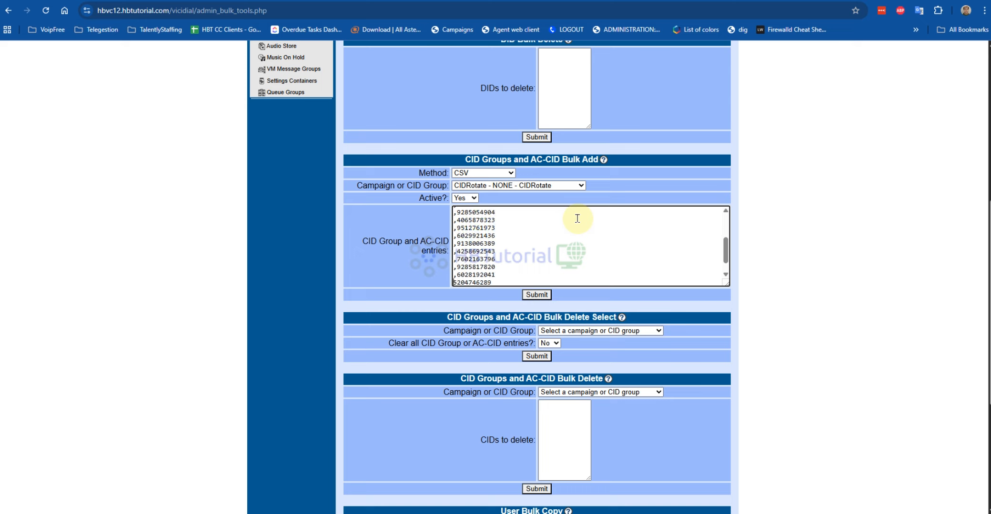
pyautogui.write(',')
pyautogui.press('Down')
pyautogui.press('Home')
pyautogui.write(',')
pyautogui.press('Down')
pyautogui.press('Home')
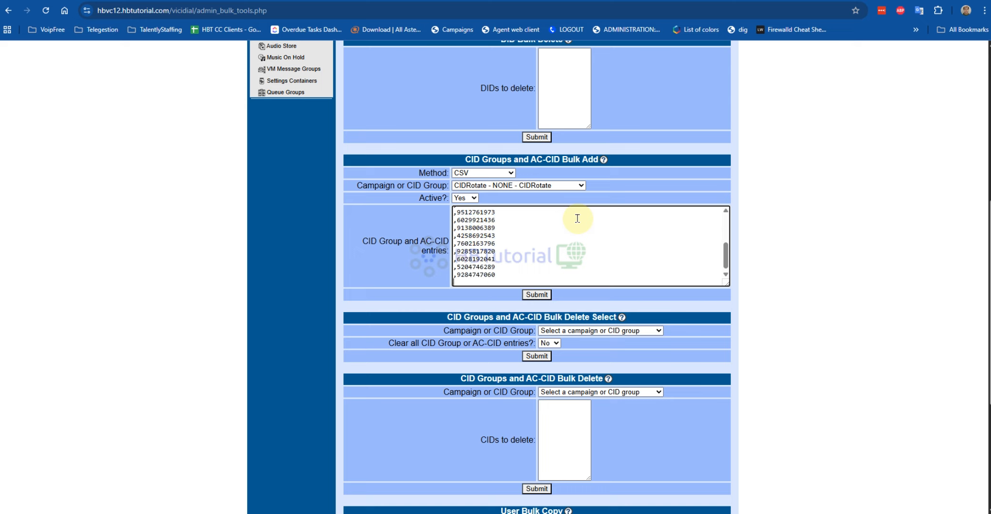
# - Submit and confirm adding the entries to the CIDRotate group, and open the CID Groups listing to check it
pyautogui.click(543, 296)
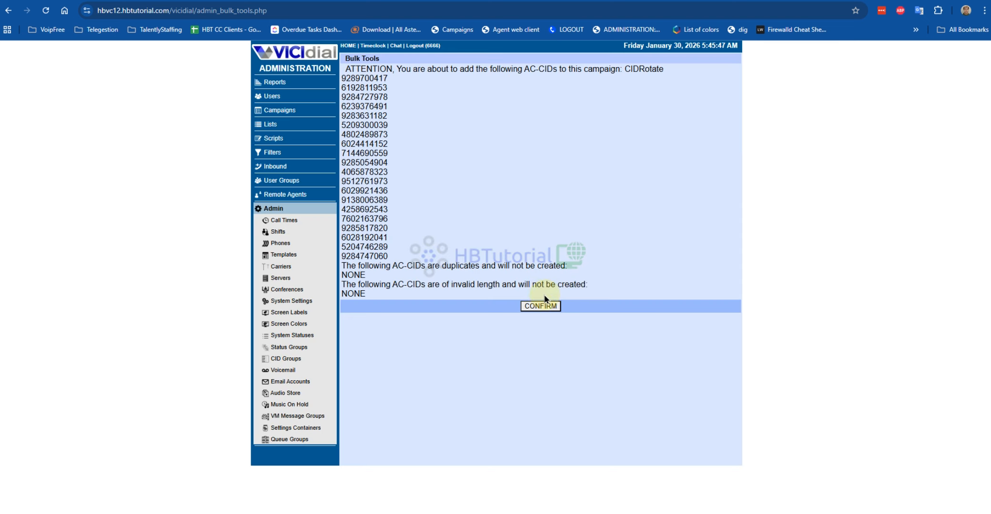
pyautogui.click(540, 307)
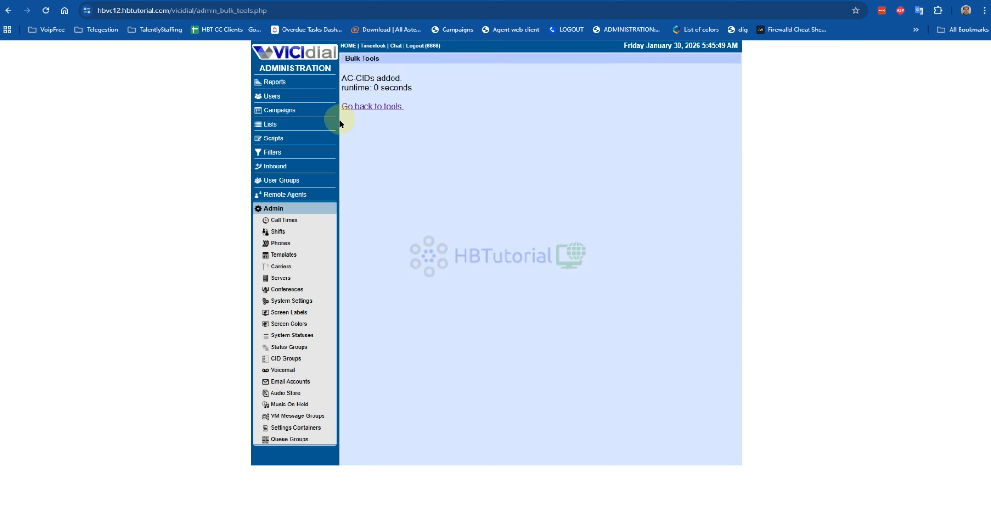
pyautogui.click(286, 362)
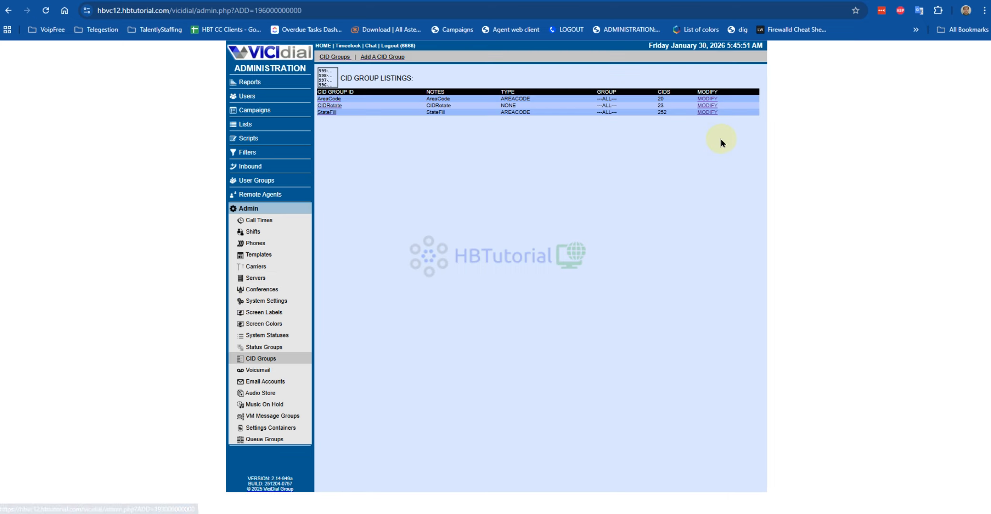
# - Open the CIDRotate group and review its list of loaded CID numbers
pyautogui.click(329, 105)
pyautogui.scroll(-4, 732, 312)
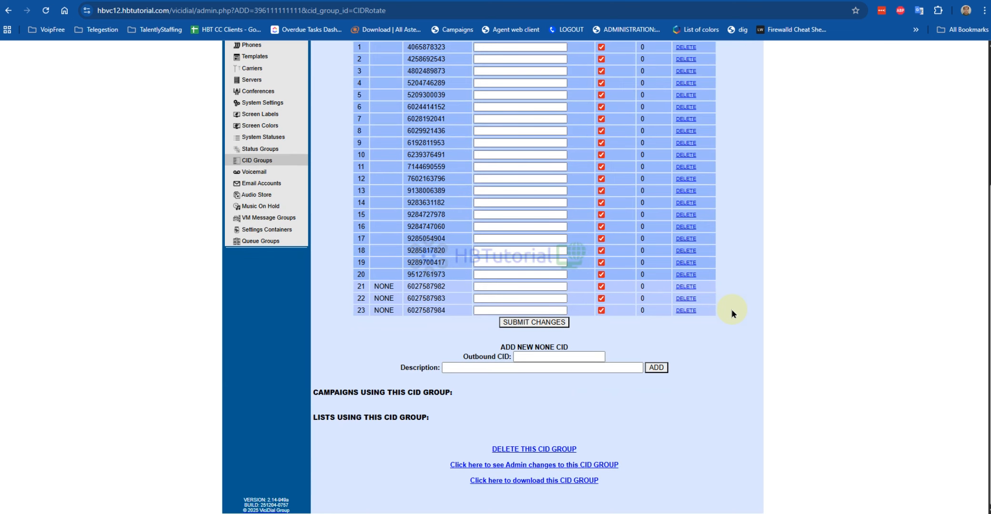
pyautogui.scroll(4, 691, 309)
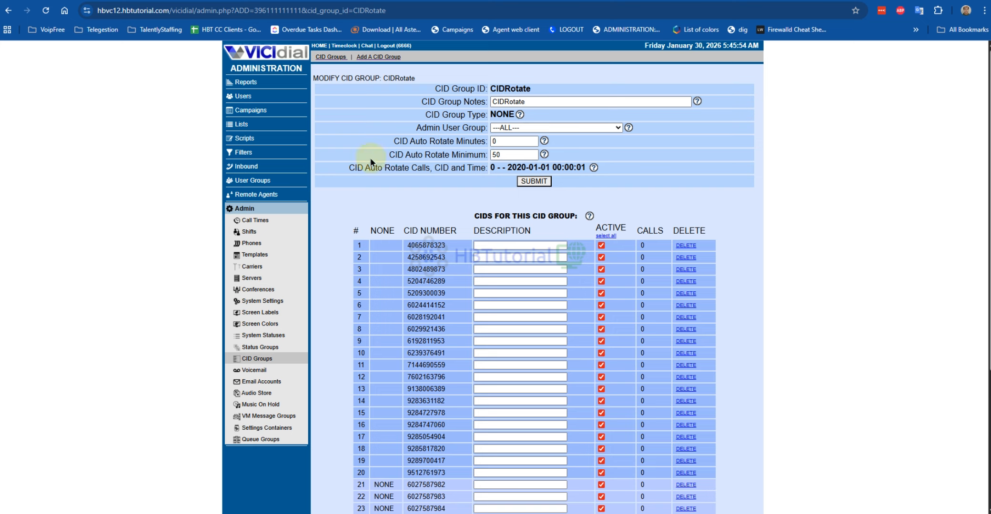
# - Open the Main campaign's detailed settings and set Custom CallerID to Y
pyautogui.click(265, 112)
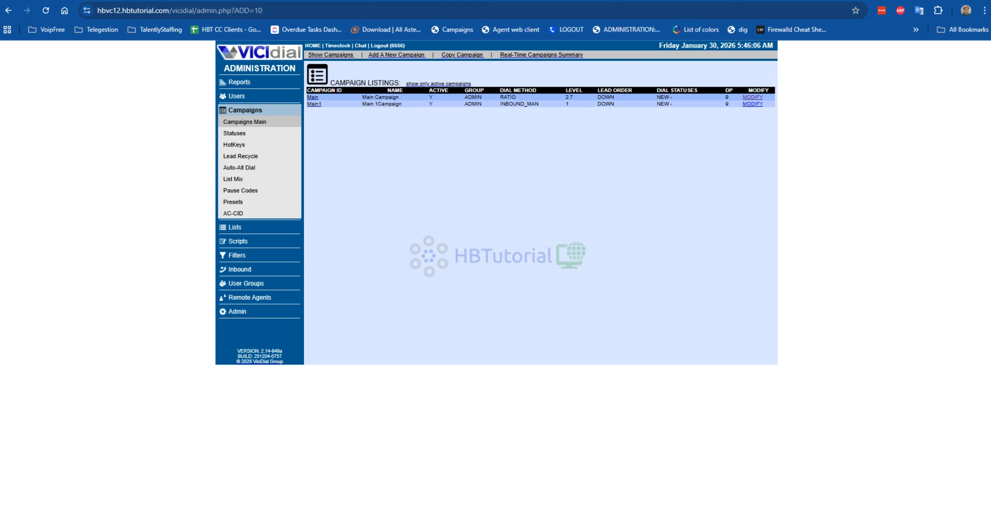
pyautogui.click(757, 97)
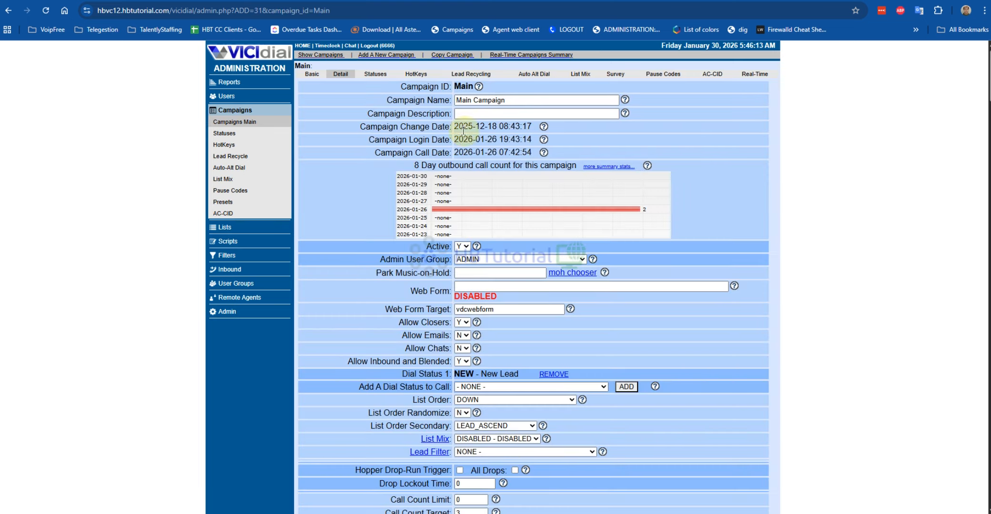
pyautogui.scroll(-20, 410, 260)
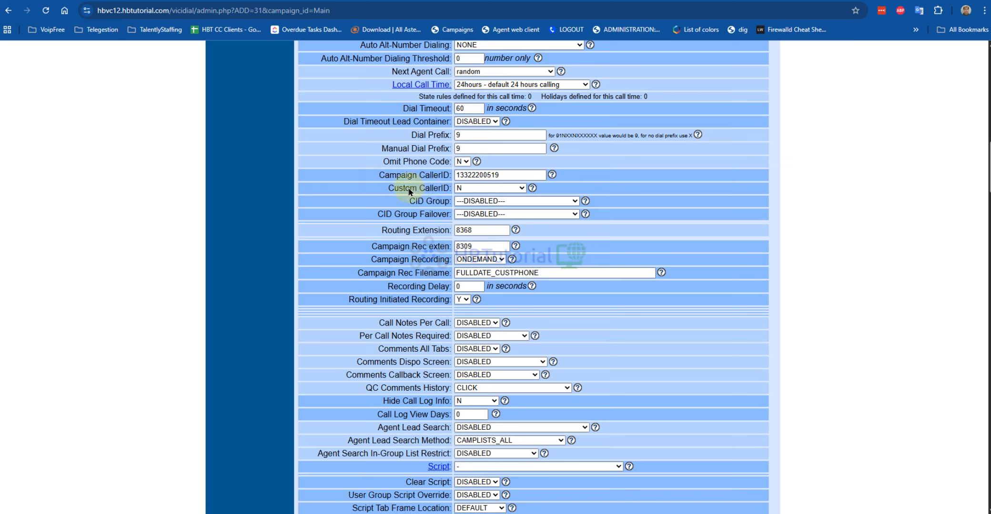
pyautogui.moveTo(389, 190); pyautogui.dragTo(429, 189)
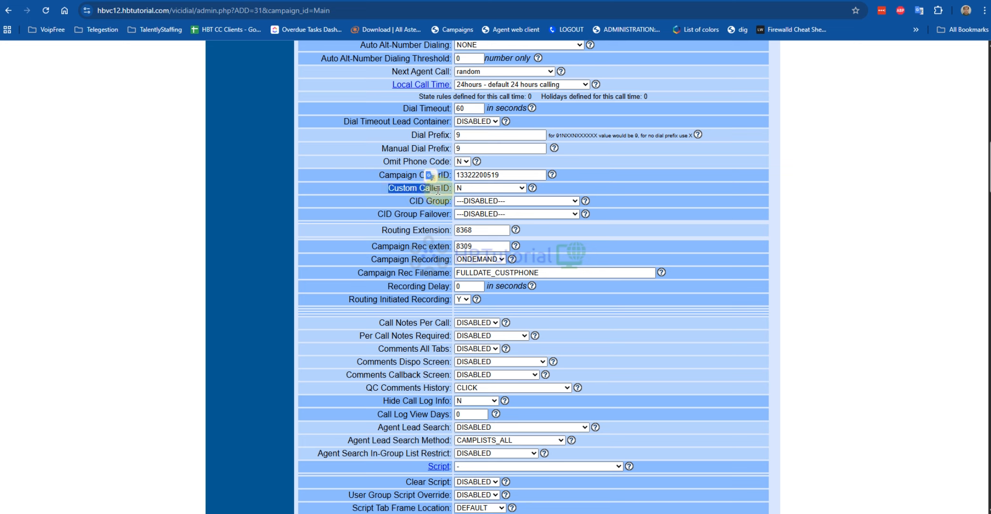
pyautogui.click(489, 189)
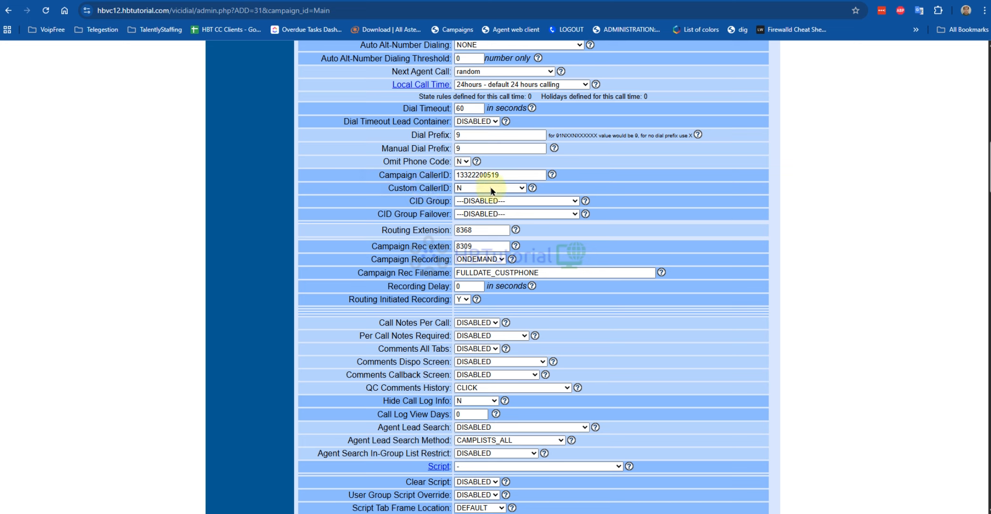
pyautogui.click(493, 190)
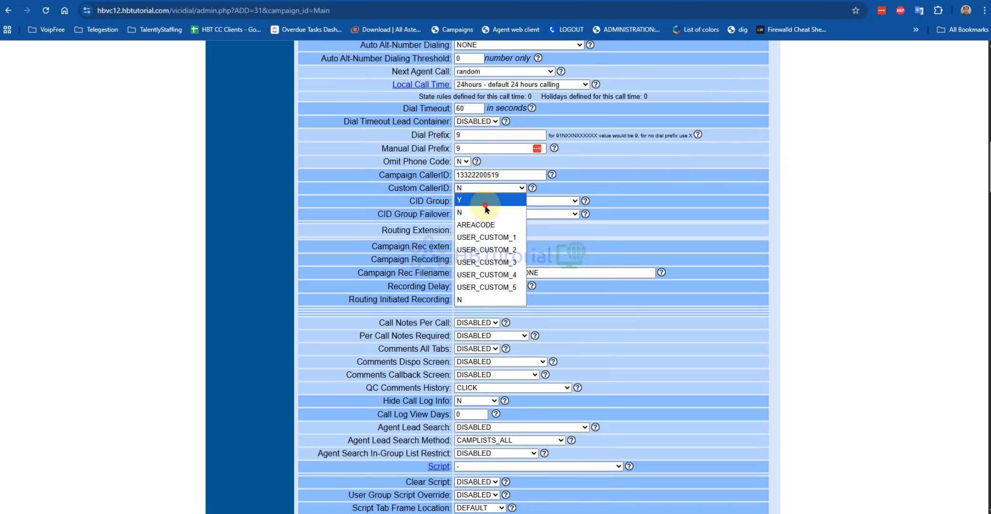
pyautogui.click(487, 209)
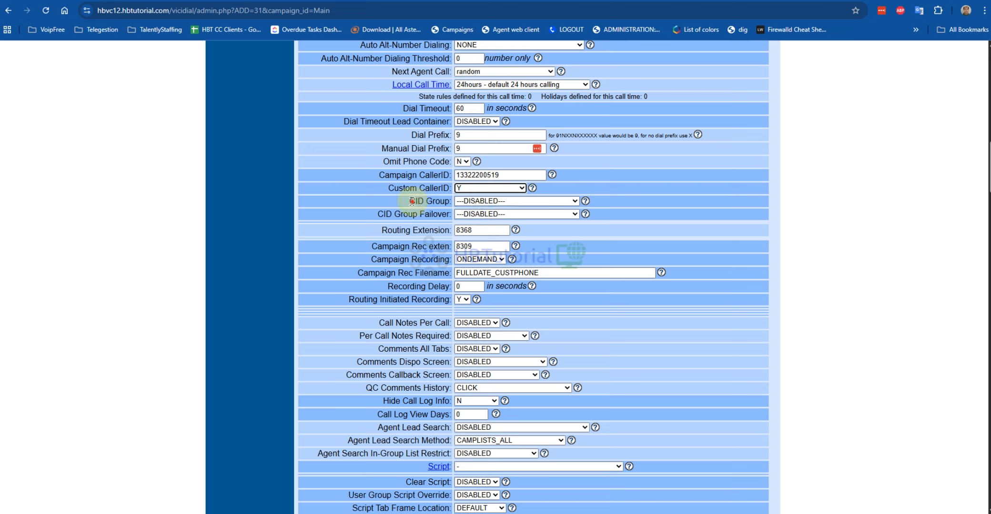
# - Set the Main campaign's CID Group to AreaCode and its CID Group Failover to StateFill
pyautogui.moveTo(409, 201); pyautogui.dragTo(487, 204)
pyautogui.click(486, 202)
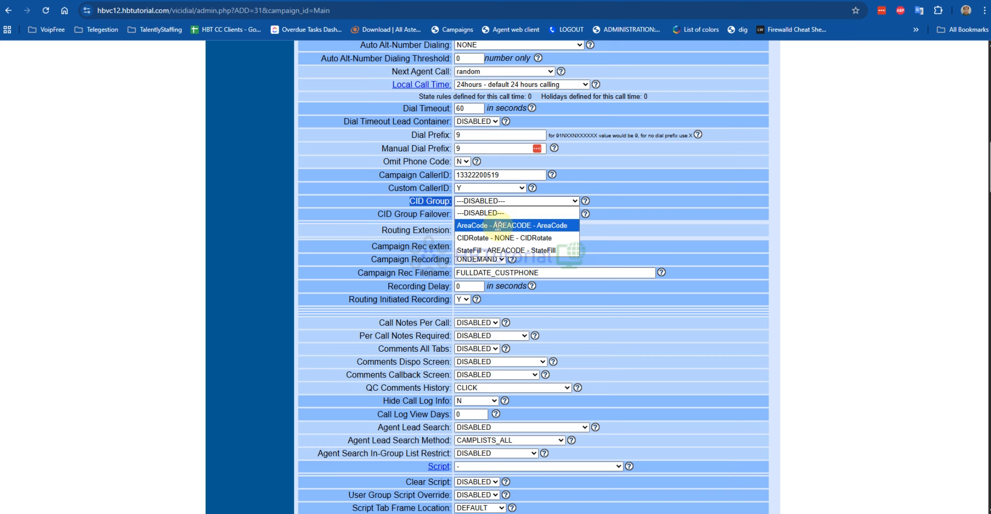
pyautogui.click(499, 226)
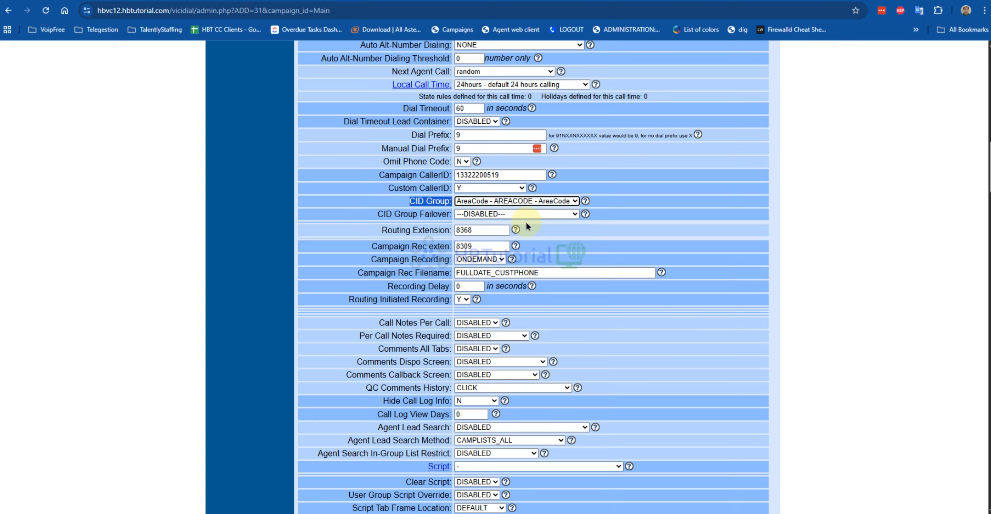
pyautogui.moveTo(376, 214); pyautogui.dragTo(414, 202)
pyautogui.click(536, 214)
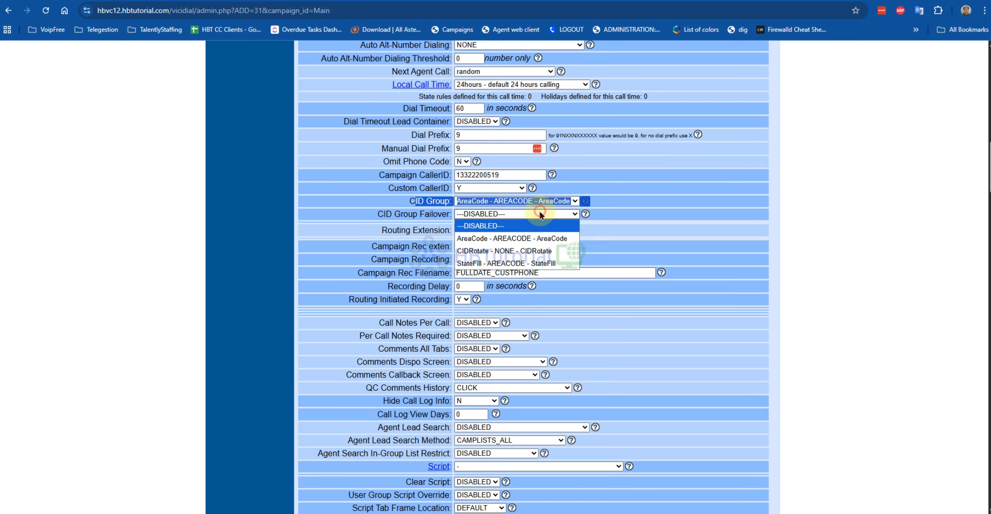
pyautogui.click(536, 264)
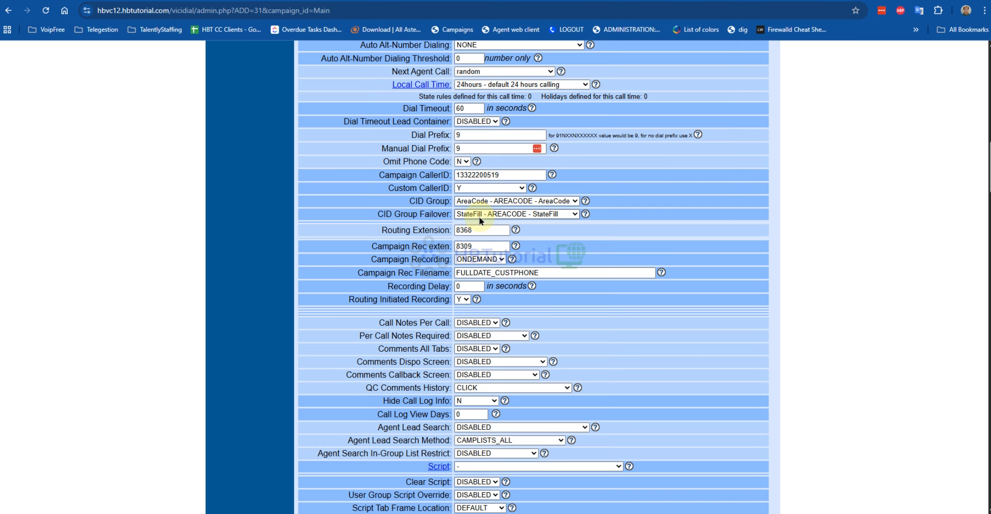
# - Try CIDRotate as the CID Group Failover, and switch it back to StateFill
pyautogui.click(558, 214)
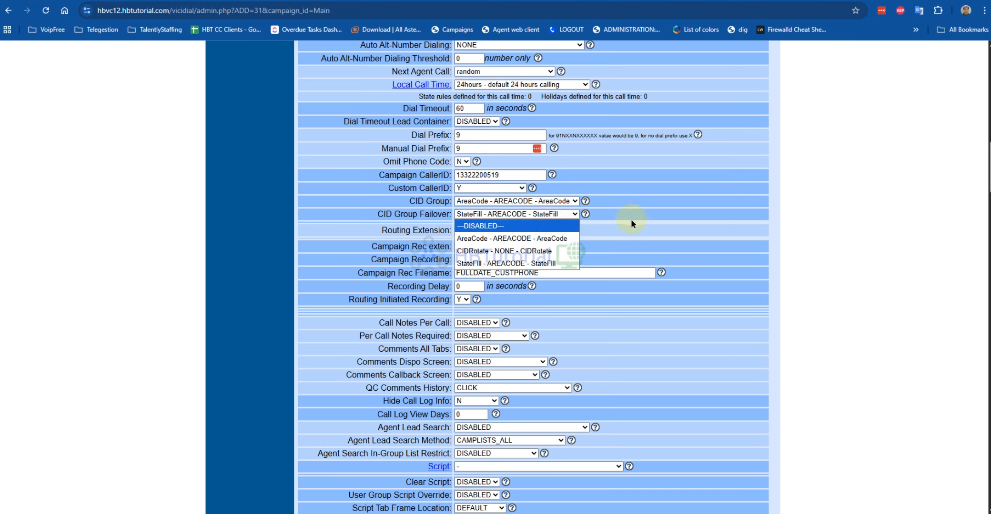
pyautogui.click(519, 252)
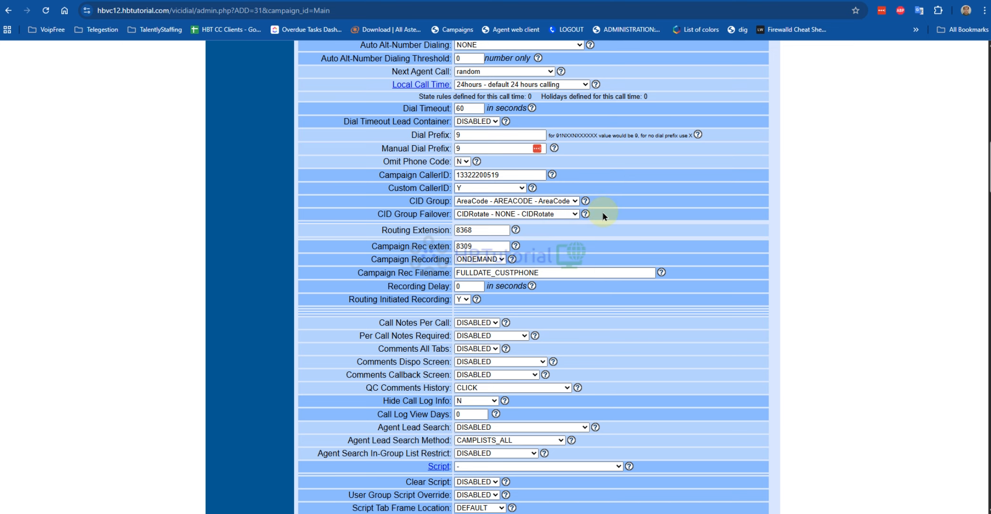
pyautogui.click(577, 214)
pyautogui.click(526, 265)
# - Submit the modified Main campaign settings
pyautogui.click(513, 174)
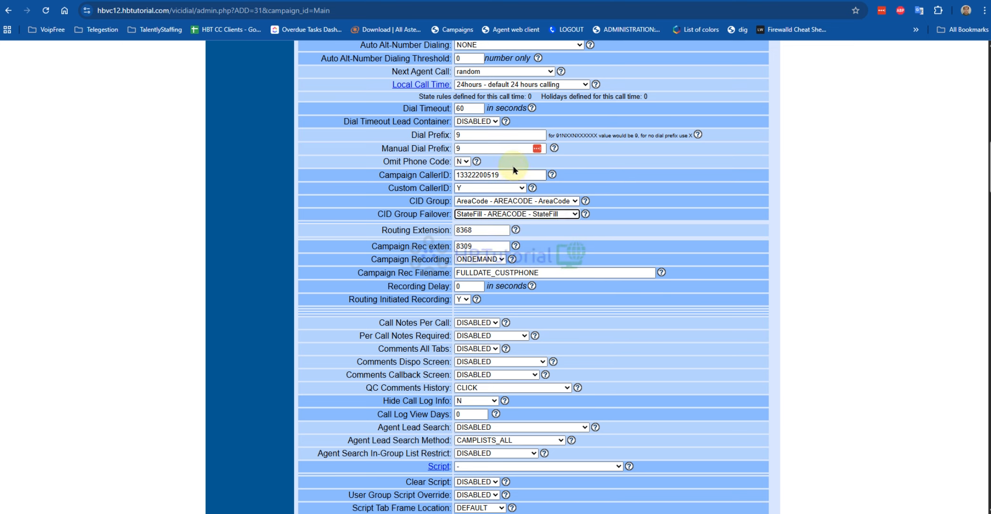
pyautogui.scroll(-1, 514, 180)
pyautogui.scroll(-20, 515, 180)
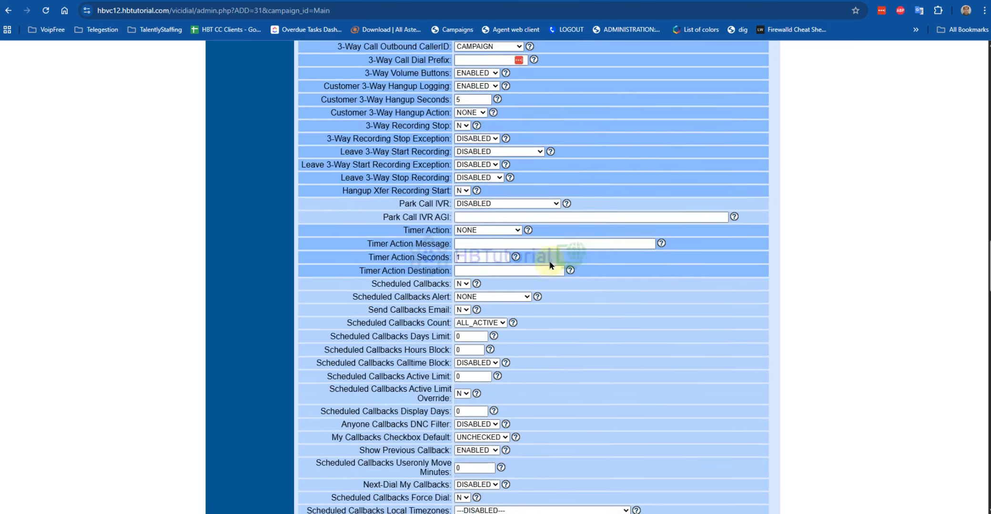
pyautogui.scroll(-3, 592, 317)
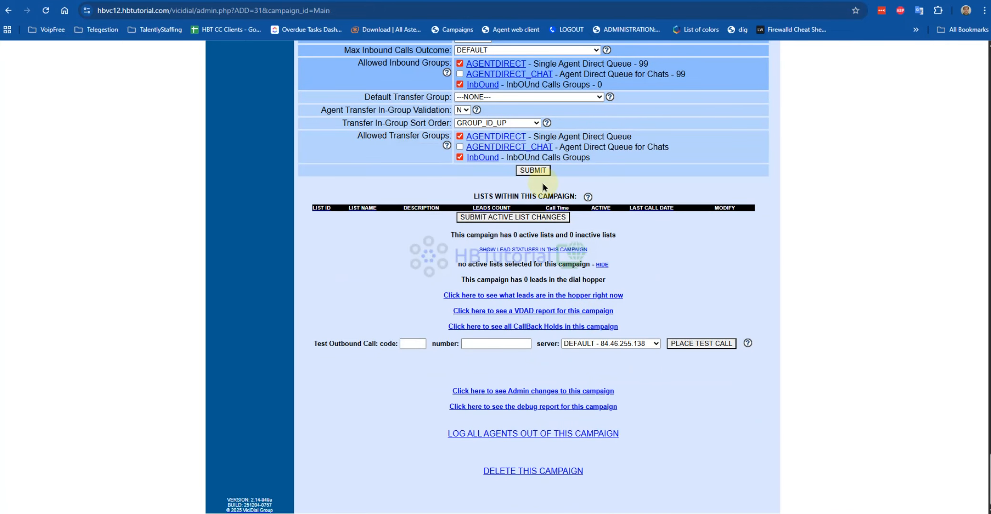
pyautogui.click(540, 171)
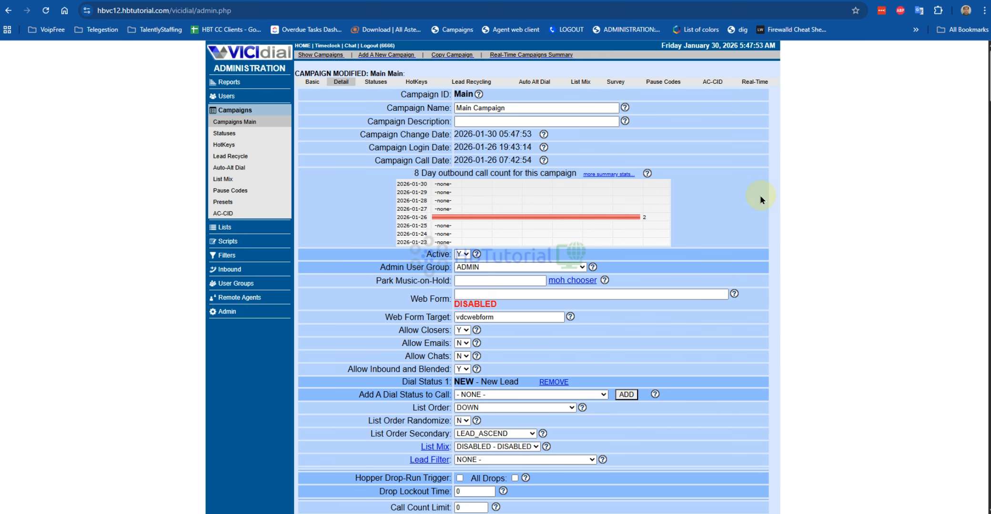
# - Check the saved caller ID settings of the campaign and read the Custom CallerID help on the CallerID priority order
pyautogui.scroll(-3, 585, 366)
pyautogui.scroll(-10, 716, 339)
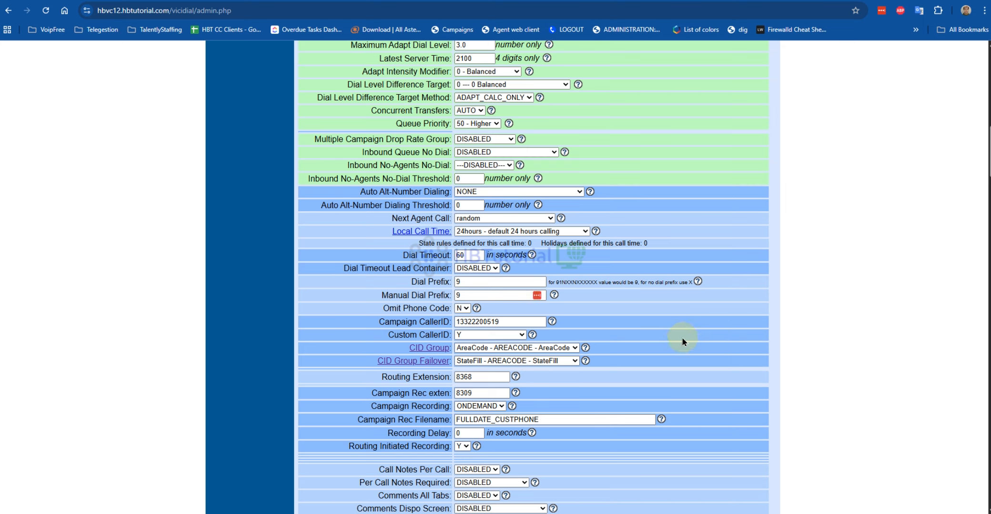
pyautogui.scroll(-5, 681, 341)
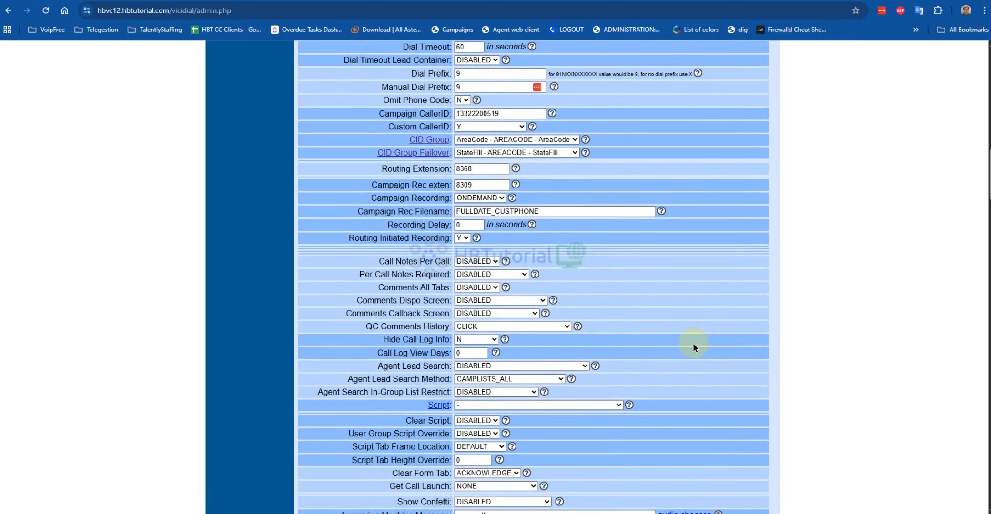
pyautogui.scroll(6, 688, 343)
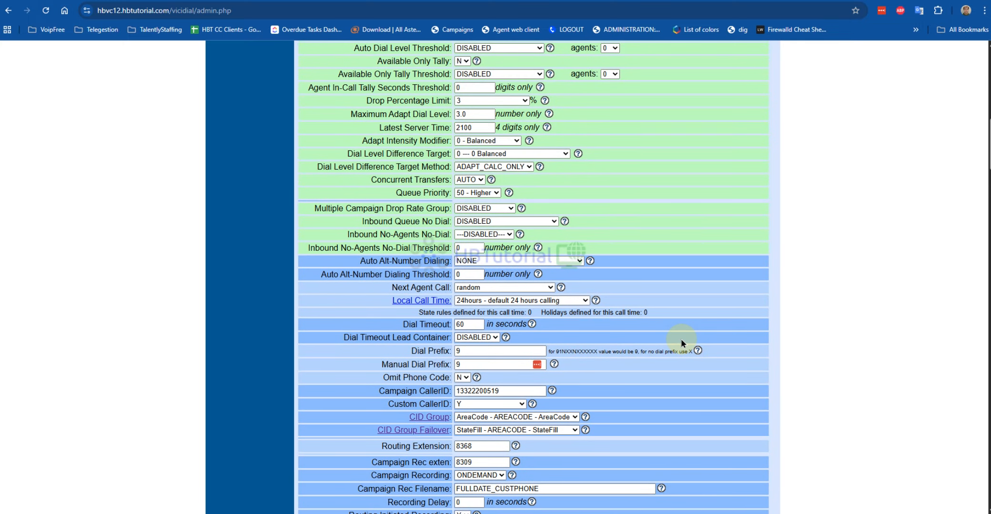
pyautogui.scroll(1, 678, 339)
pyautogui.scroll(-2, 678, 340)
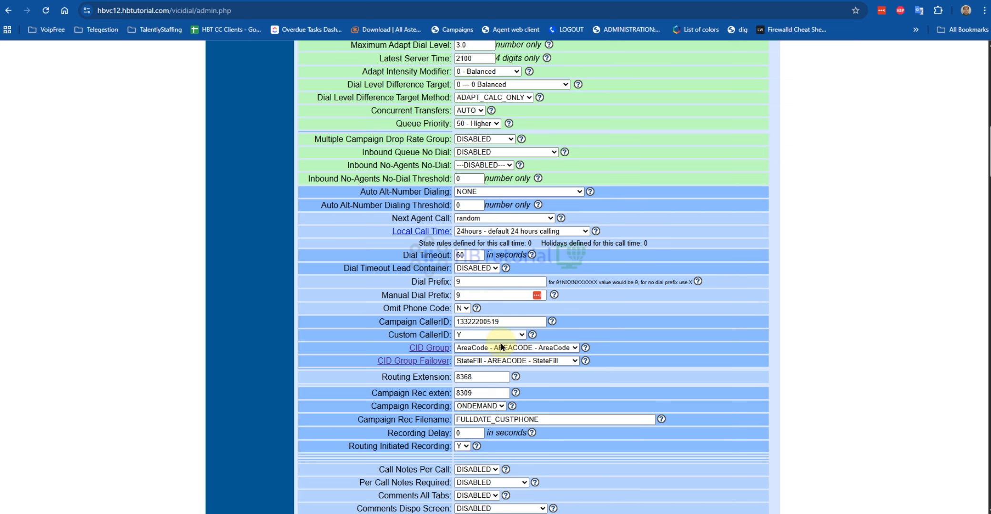
pyautogui.click(533, 335)
pyautogui.scroll(-4, 603, 337)
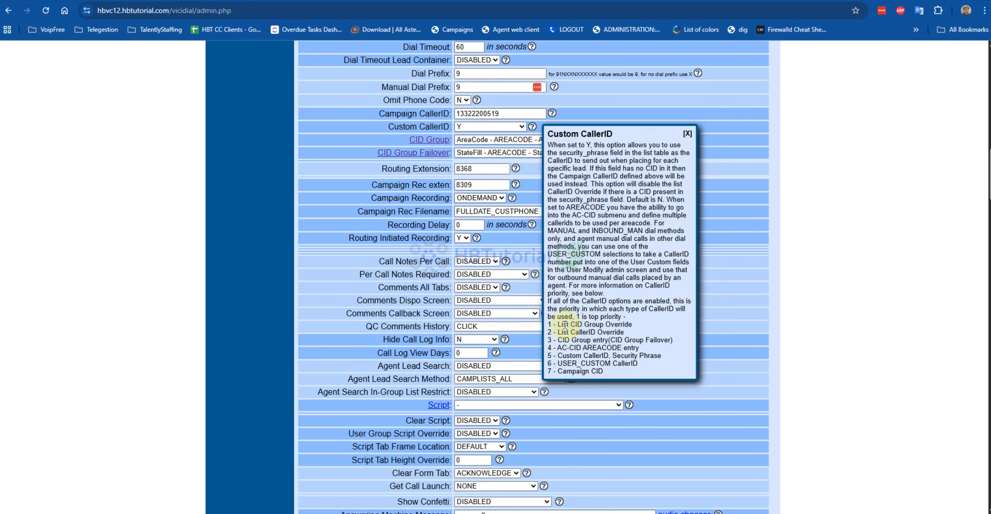
pyautogui.click(563, 325)
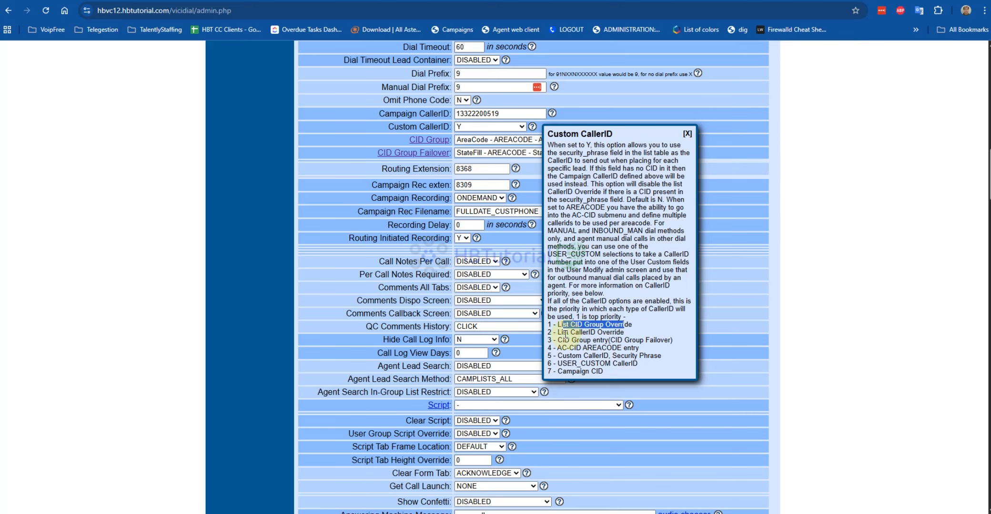
pyautogui.moveTo(563, 333); pyautogui.dragTo(595, 342)
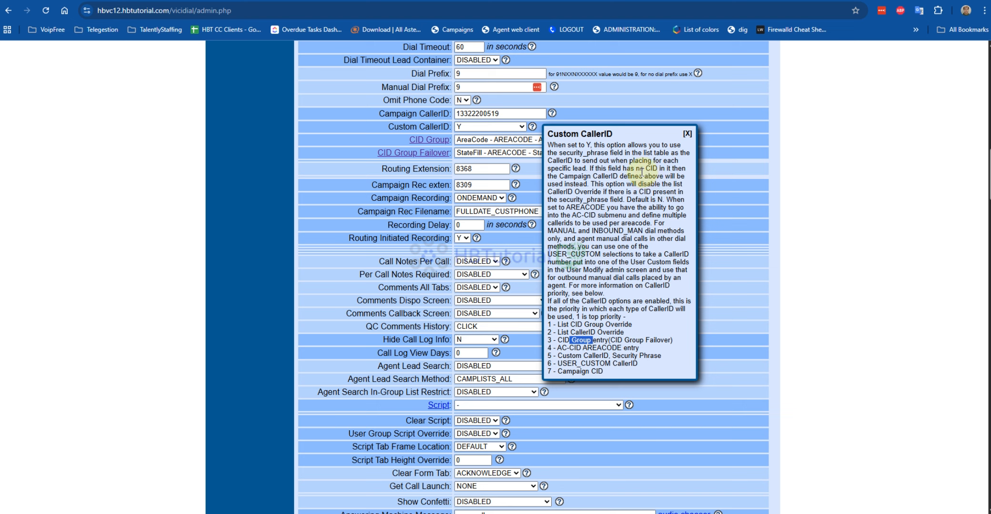
pyautogui.click(469, 125)
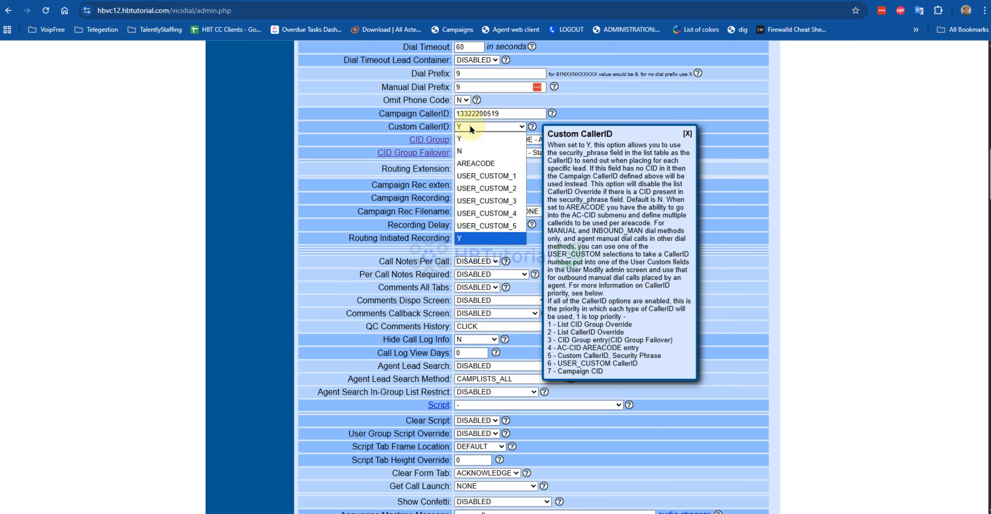
pyautogui.click(676, 98)
pyautogui.click(687, 135)
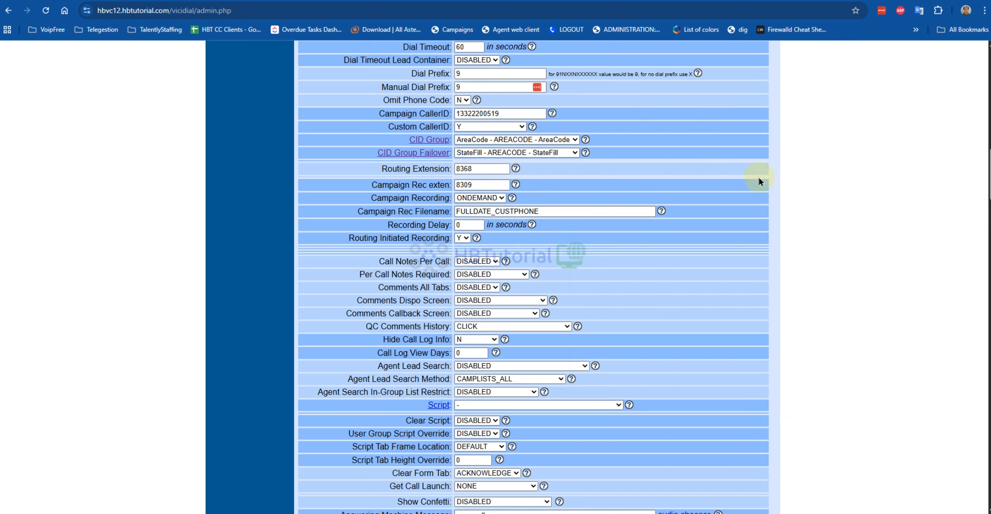
# - Read the help entry for the campaign's CID Group setting and close it
pyautogui.click(585, 139)
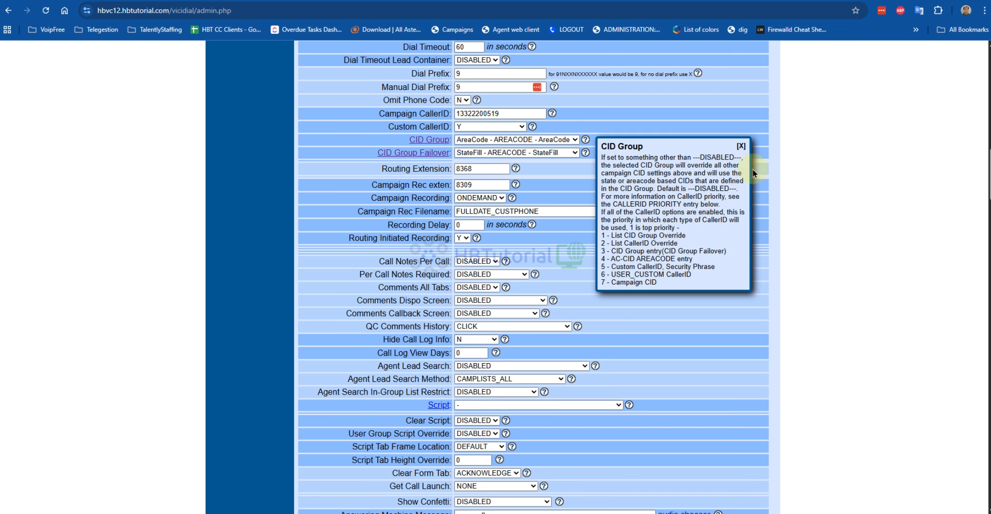
pyautogui.click(741, 146)
pyautogui.scroll(-5, 676, 352)
pyautogui.scroll(15, 672, 367)
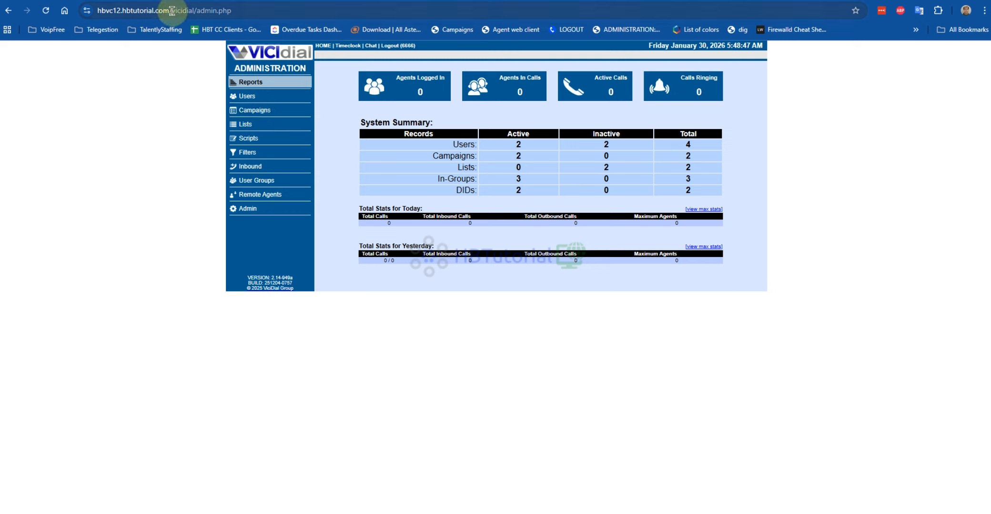
# - Go to the server's root address and open Agent Login from the VICIdial welcome page
pyautogui.moveTo(172, 10); pyautogui.dragTo(478, 73)
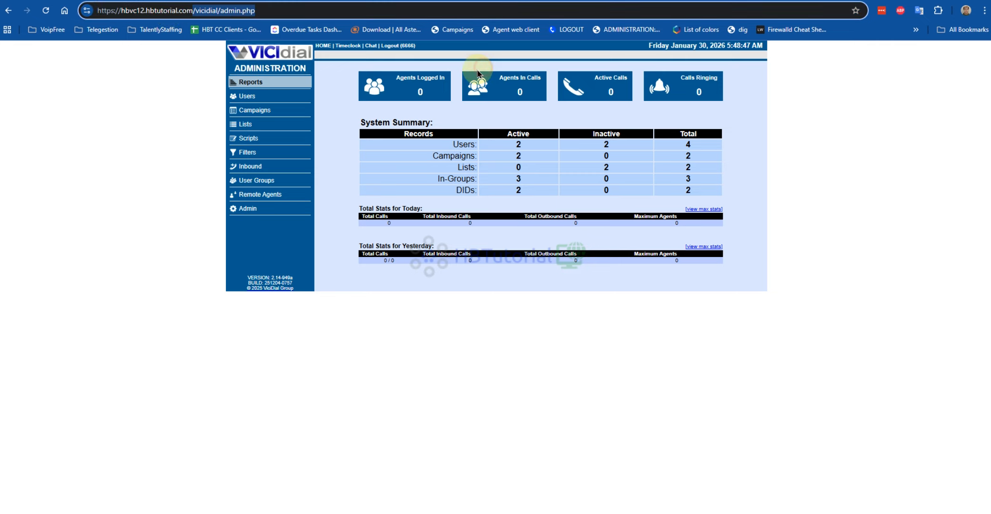
pyautogui.press('BackSpace')
pyautogui.press('Return')
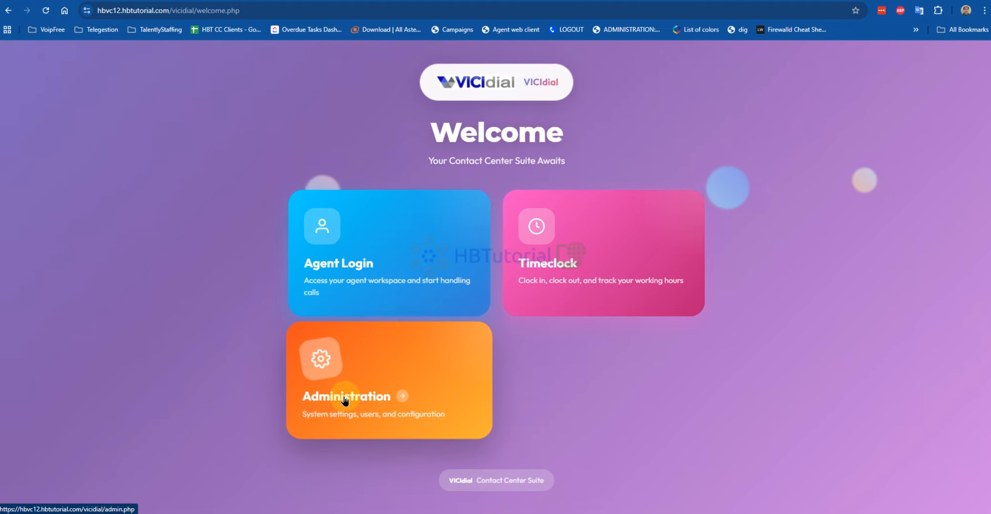
pyautogui.click(381, 223)
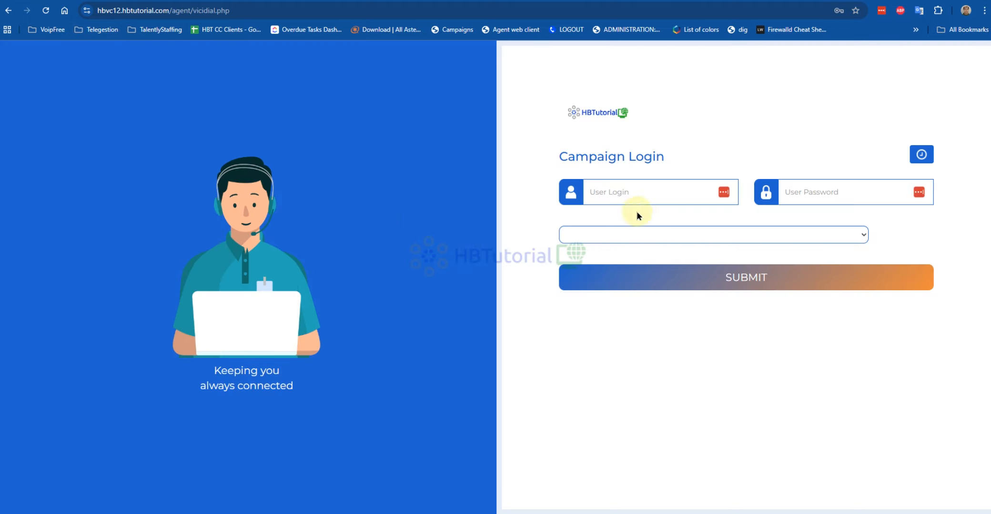
# - Fill in the agent's user login and user password on the Campaign Login form from the saved credentials
pyautogui.click(680, 205)
pyautogui.click(678, 217)
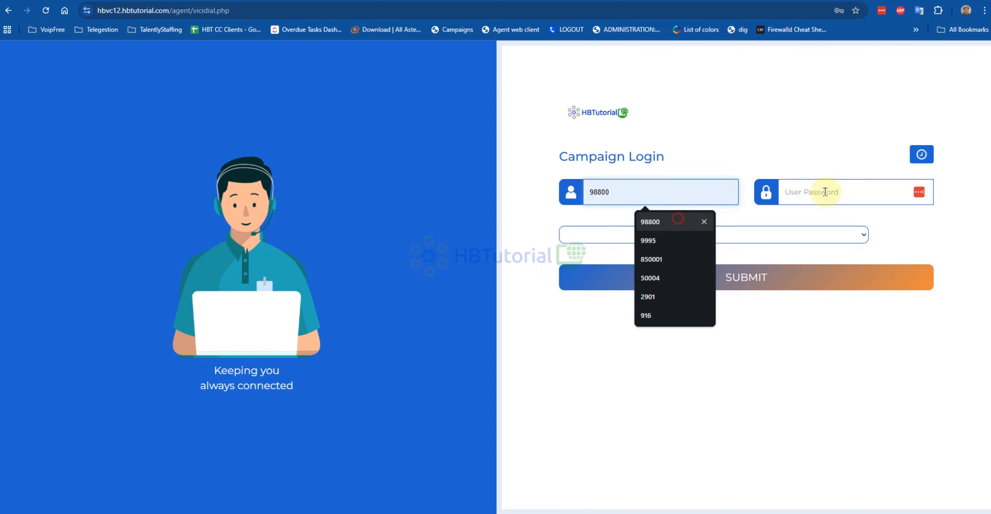
pyautogui.click(819, 209)
pyautogui.click(838, 217)
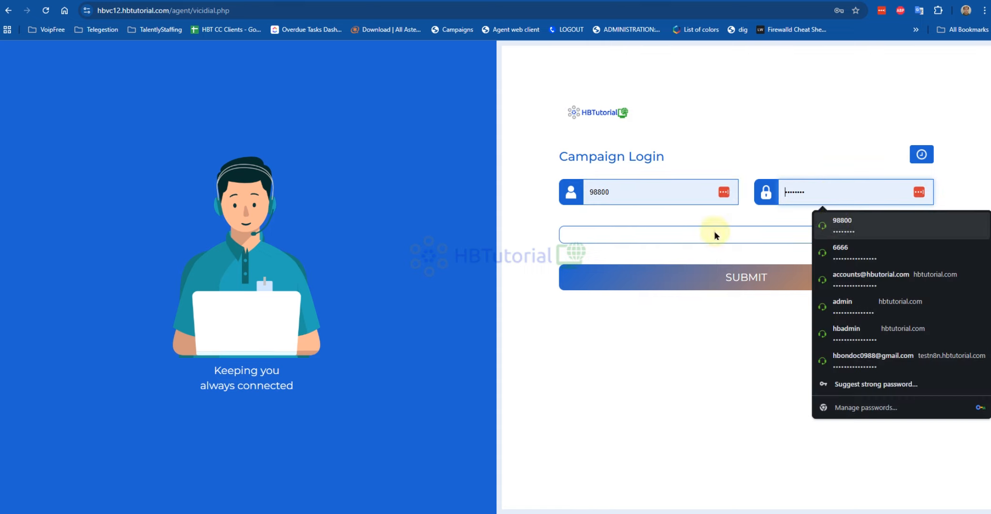
# - Select Main - Main Campaign as the login campaign and submit the agent login
pyautogui.click(703, 240)
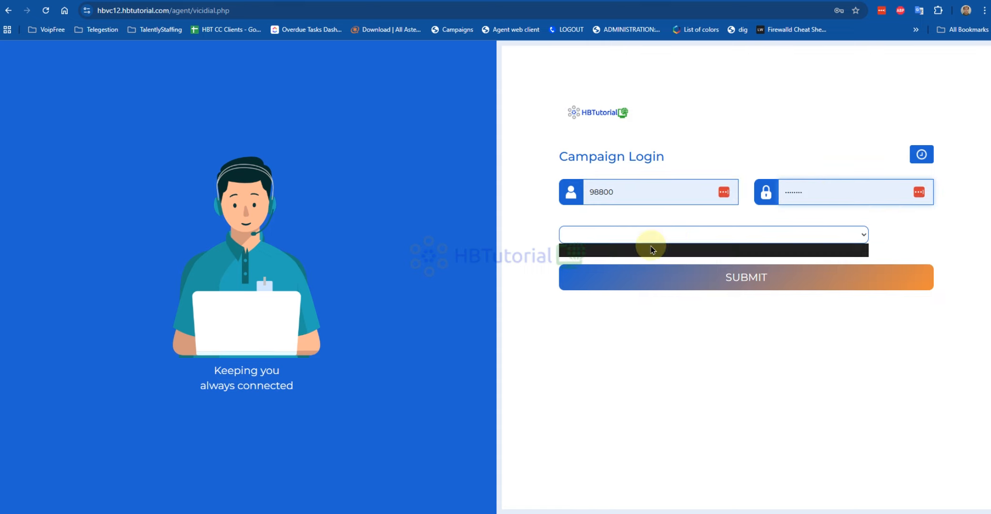
pyautogui.click(613, 238)
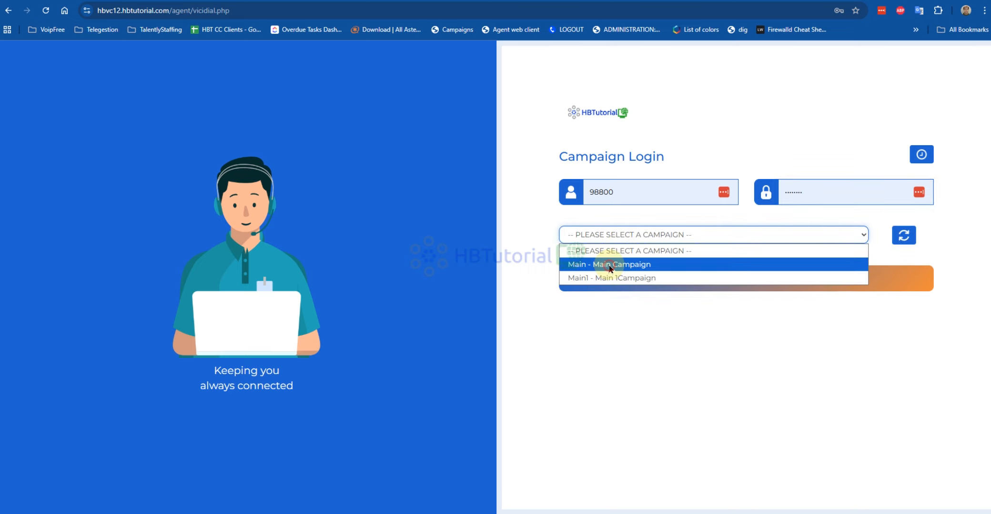
pyautogui.click(610, 265)
pyautogui.click(729, 282)
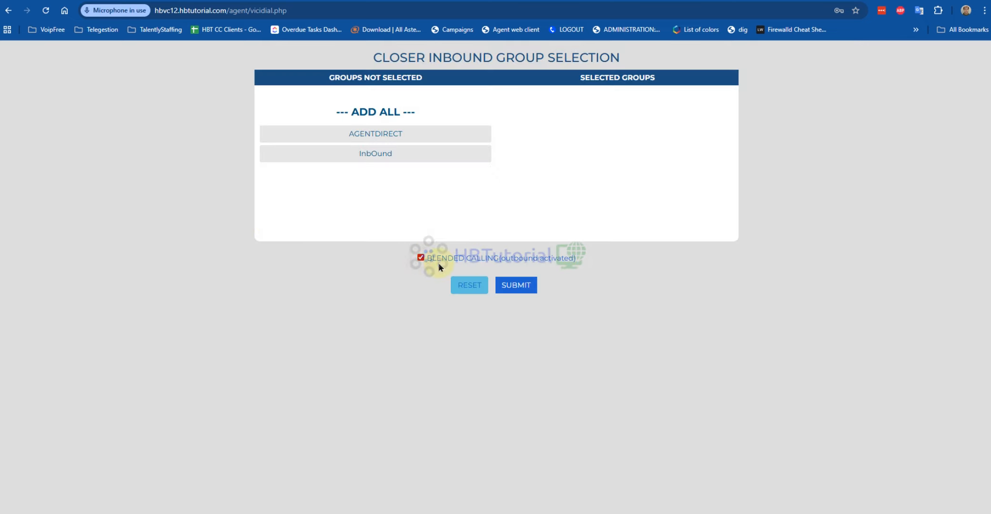
# - Add all available inbound groups to the agent's selection, submit it, and look over the customer form of the agent screen
pyautogui.click(383, 110)
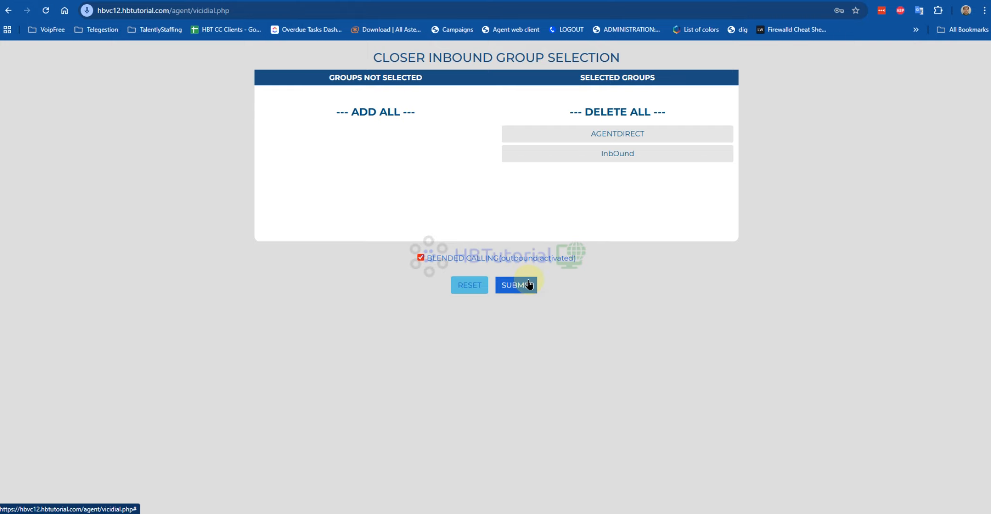
pyautogui.click(530, 285)
pyautogui.scroll(-3, 529, 284)
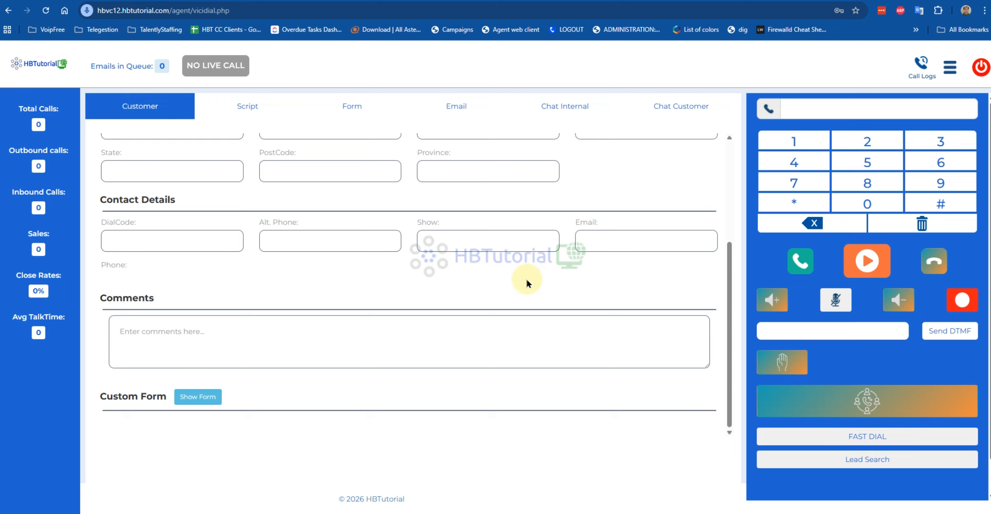
pyautogui.scroll(3, 526, 281)
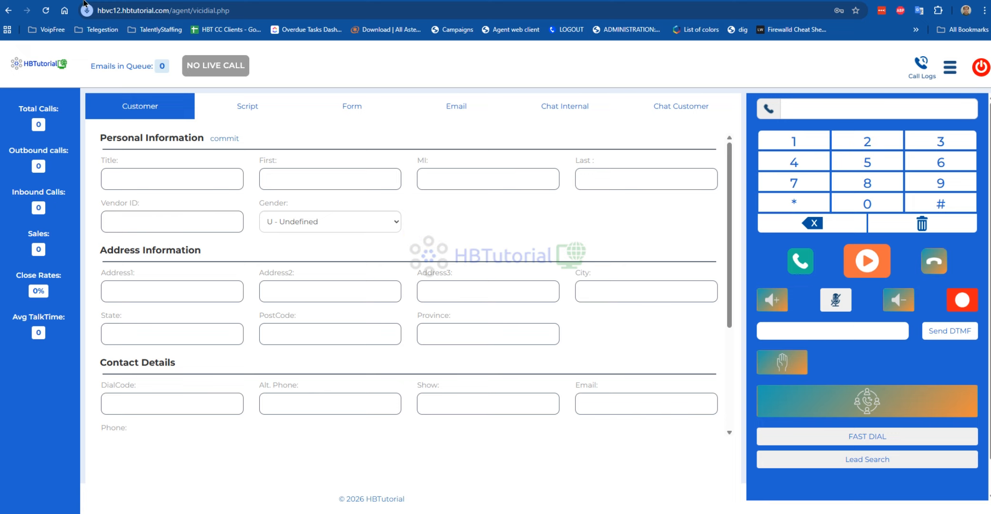
# - Leave the agent screen and go to the server's root address hbvc12.hbtutorial.com
pyautogui.moveTo(168, 10); pyautogui.dragTo(598, 89)
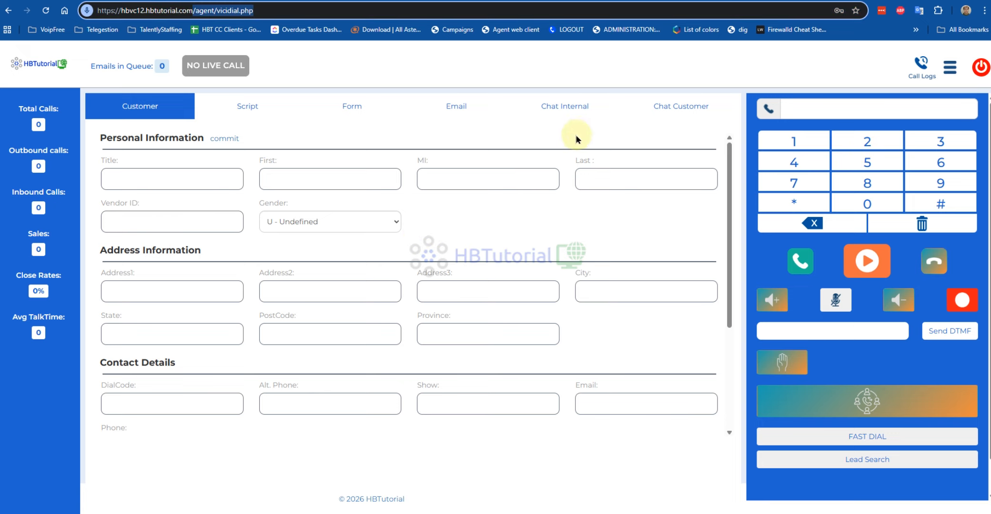
pyautogui.press('BackSpace')
pyautogui.press('Return')
pyautogui.click(542, 77)
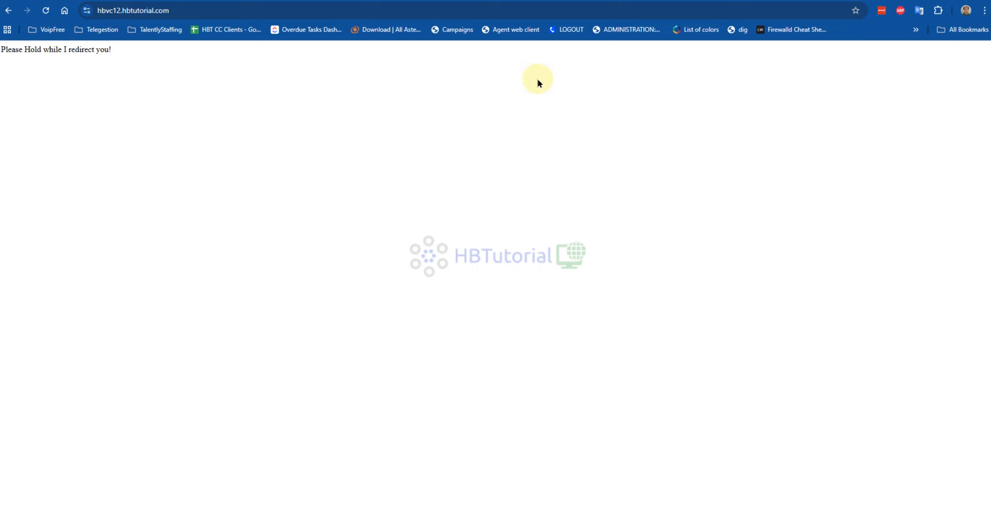